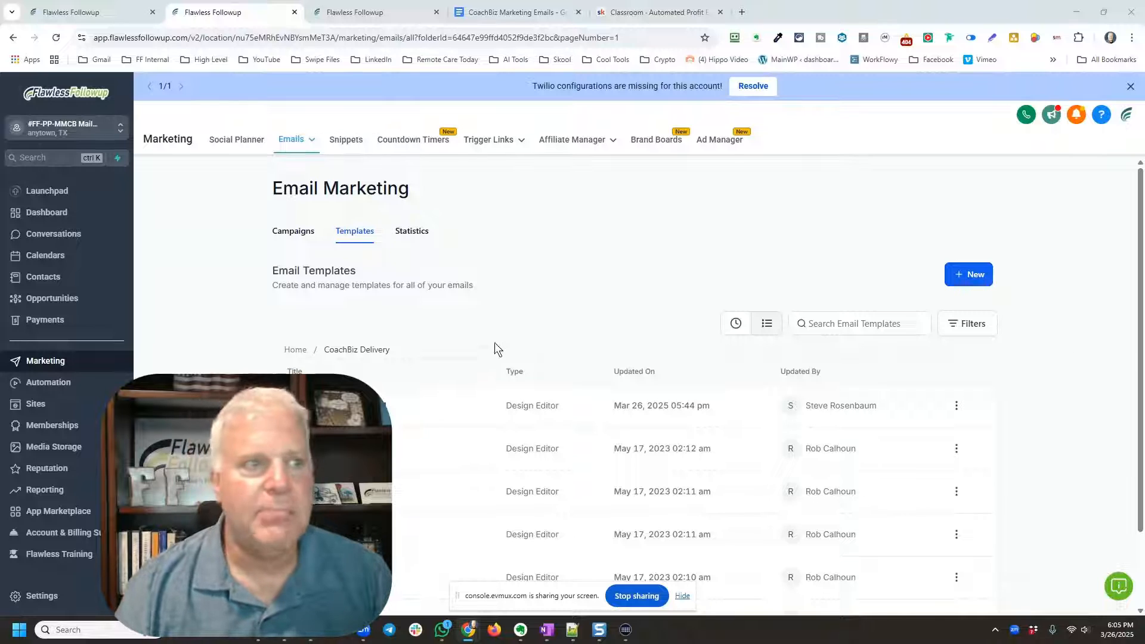
- Open the CoachBiz Module 1 email template and delete the black unsubscribe footer block at the end of the email
{"action": "scroll", "coordinate": [446, 374], "scroll_direction": "down", "scroll_amount": 1}
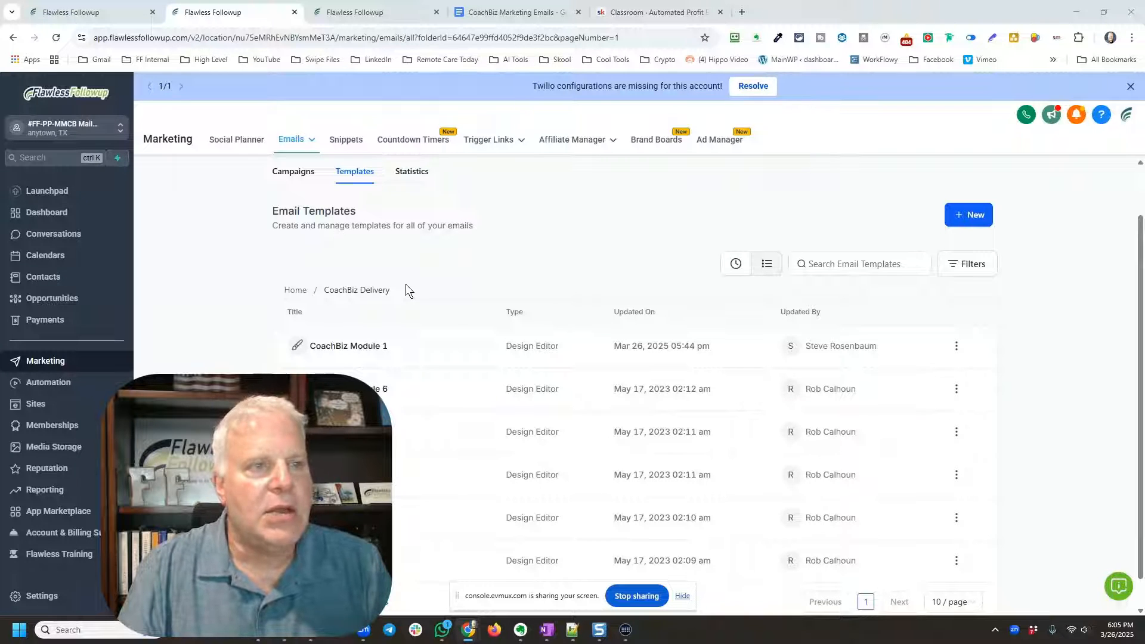
{"action": "left_click", "coordinate": [360, 353]}
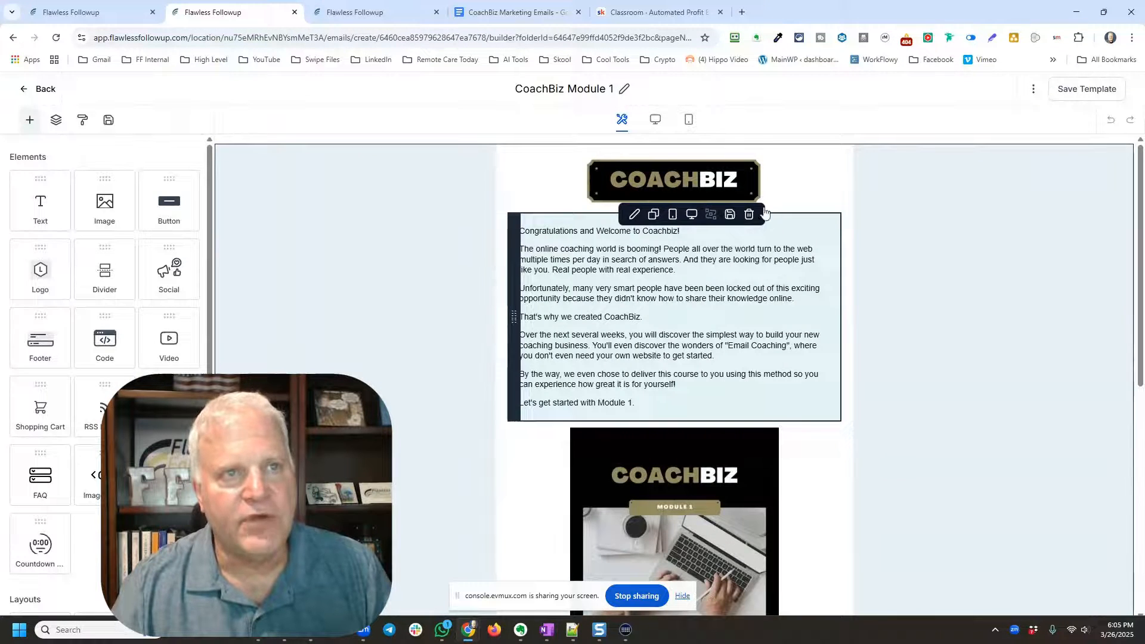
{"action": "scroll", "coordinate": [612, 377], "scroll_direction": "down", "scroll_amount": 5}
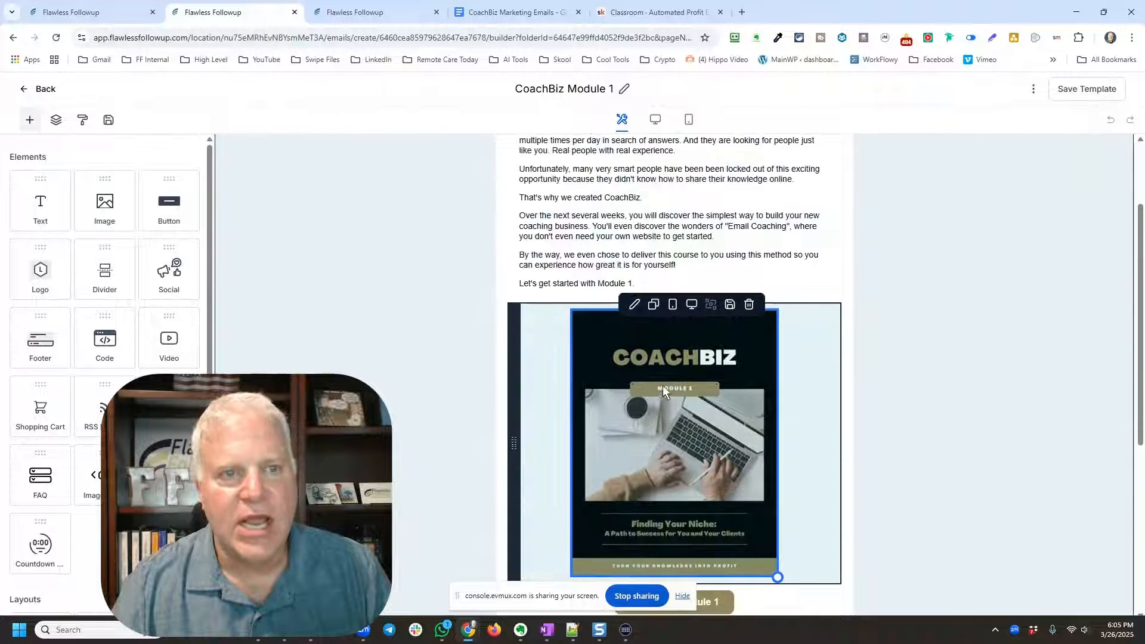
{"action": "scroll", "coordinate": [656, 408], "scroll_direction": "down", "scroll_amount": 3}
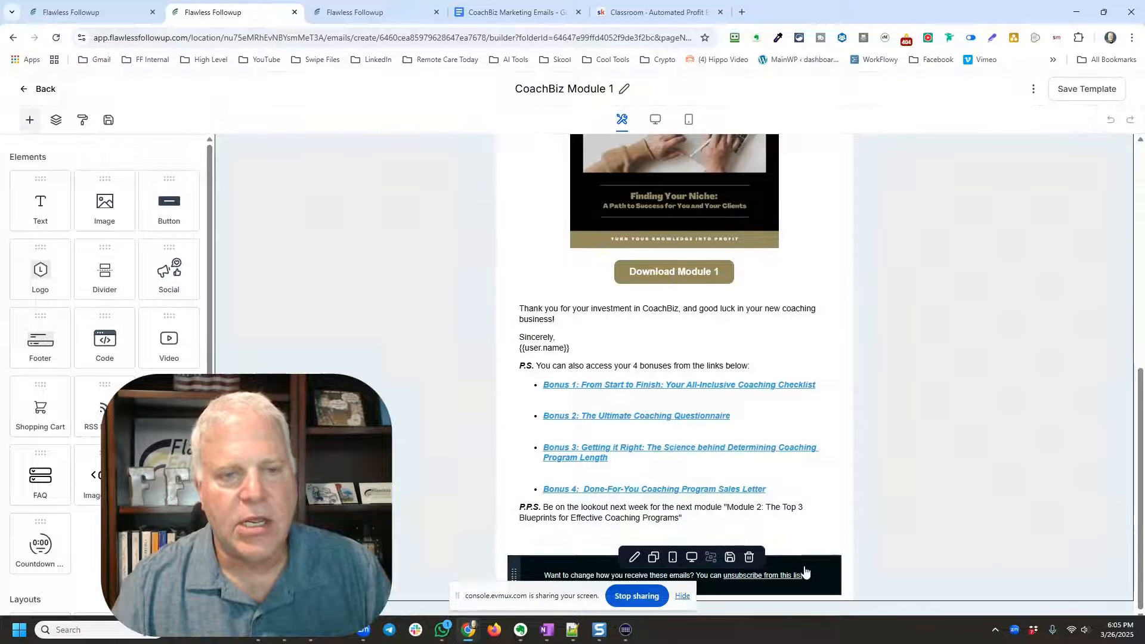
{"action": "left_click", "coordinate": [750, 561]}
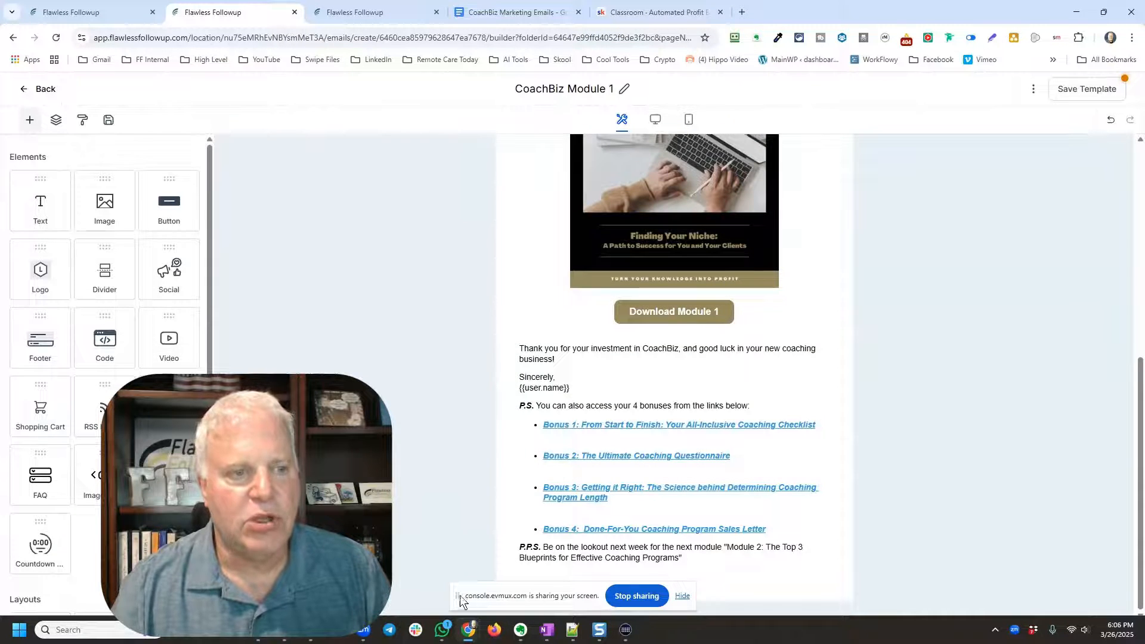
- Add a Footer element at the end of the email, below the P.P.S. paragraph, and start editing its text
{"action": "left_click_drag", "start_coordinate": [455, 596], "coordinate": [900, 412]}
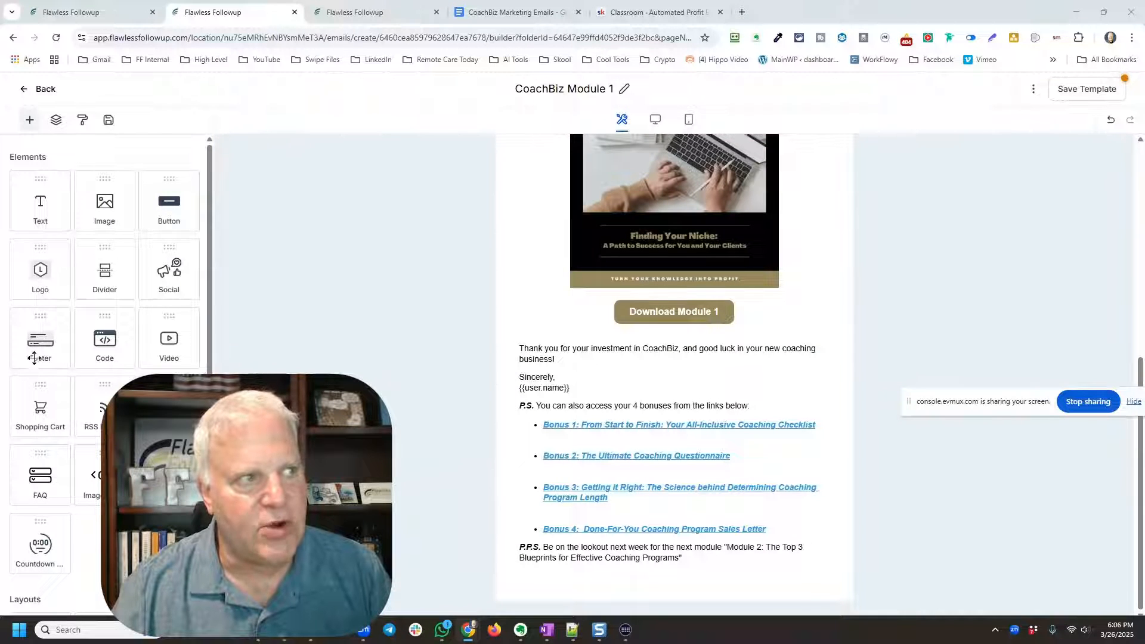
{"action": "left_click_drag", "start_coordinate": [41, 343], "coordinate": [550, 559]}
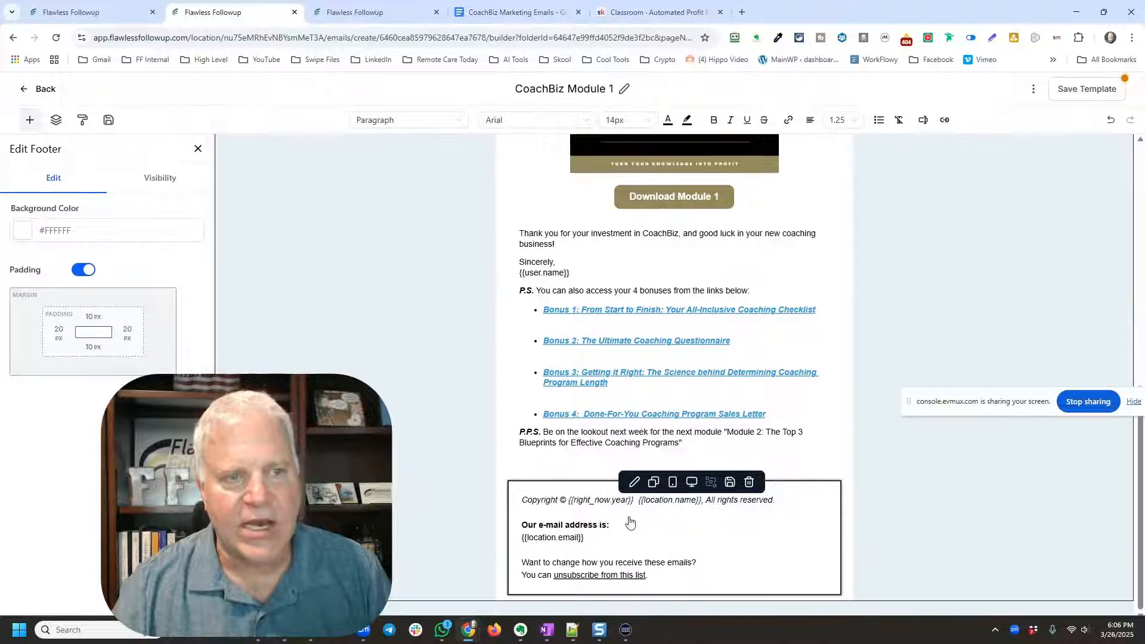
{"action": "left_click", "coordinate": [741, 527]}
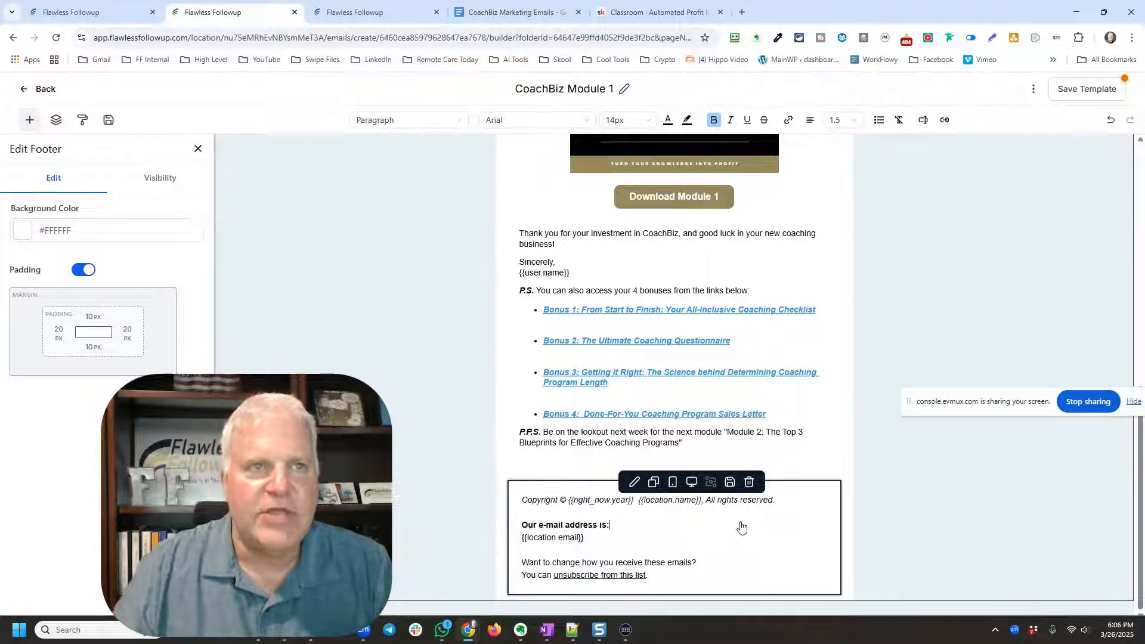
- Delete ", All rights reserved." from the end of the footer's copyright line
{"action": "scroll", "coordinate": [592, 348], "scroll_direction": "up", "scroll_amount": 10}
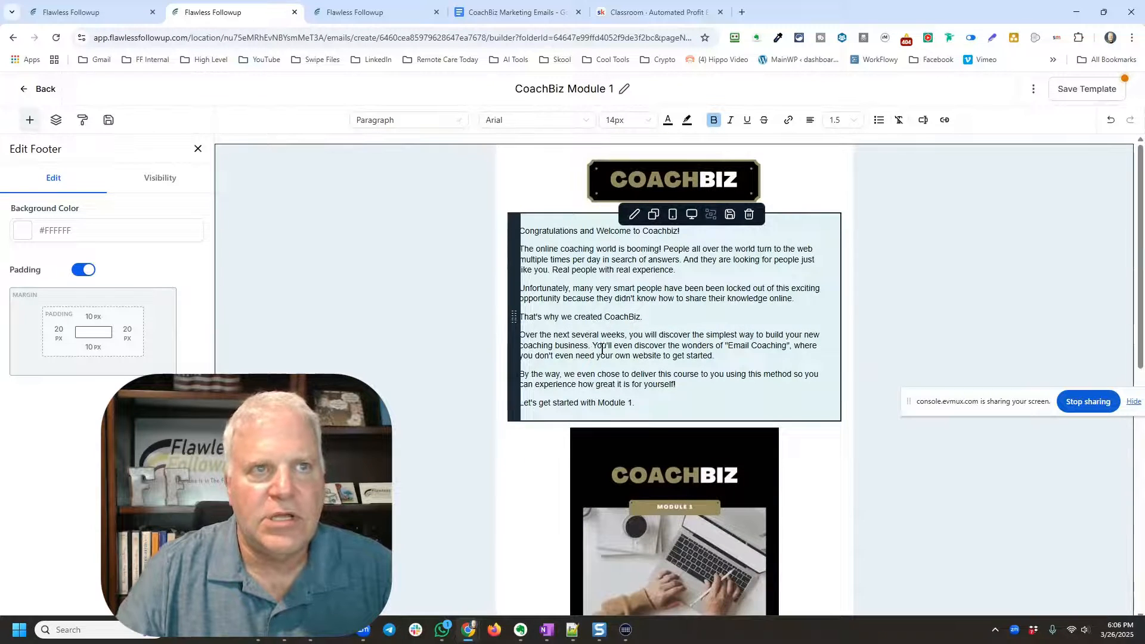
{"action": "scroll", "coordinate": [592, 348], "scroll_direction": "down", "scroll_amount": 6}
{"action": "scroll", "coordinate": [590, 346], "scroll_direction": "down", "scroll_amount": 3}
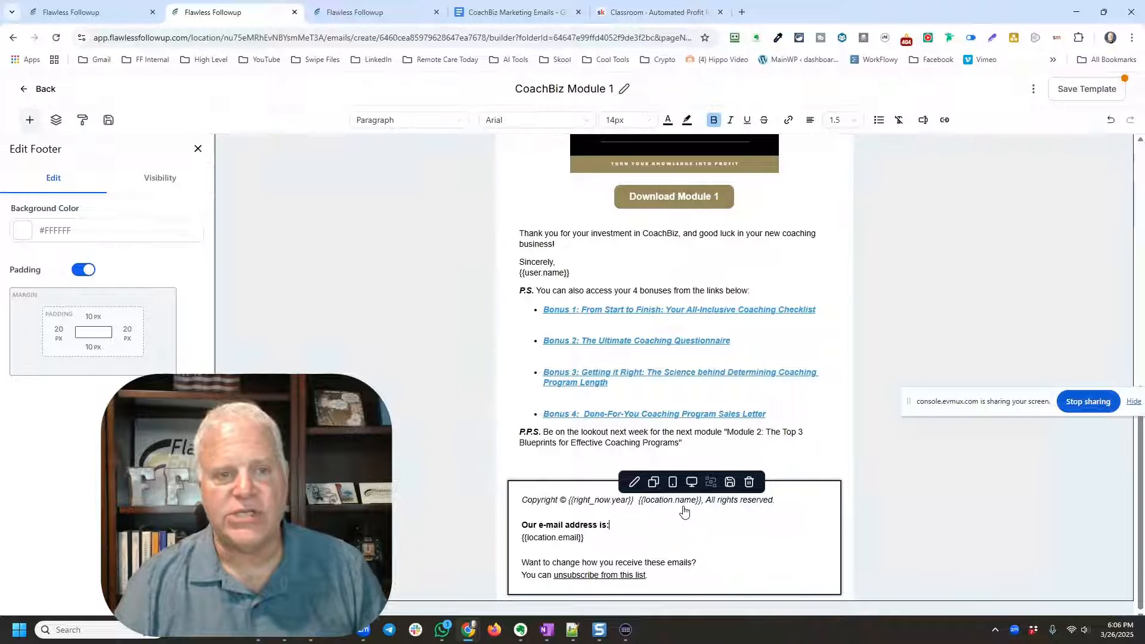
{"action": "key", "text": "BackSpace"}
{"action": "key", "text": "BackSpace"}
{"action": "key", "text": "BackSpace"}
{"action": "key", "text": "BackSpace"}
{"action": "key", "text": "BackSpace"}
{"action": "key", "text": "BackSpace"}
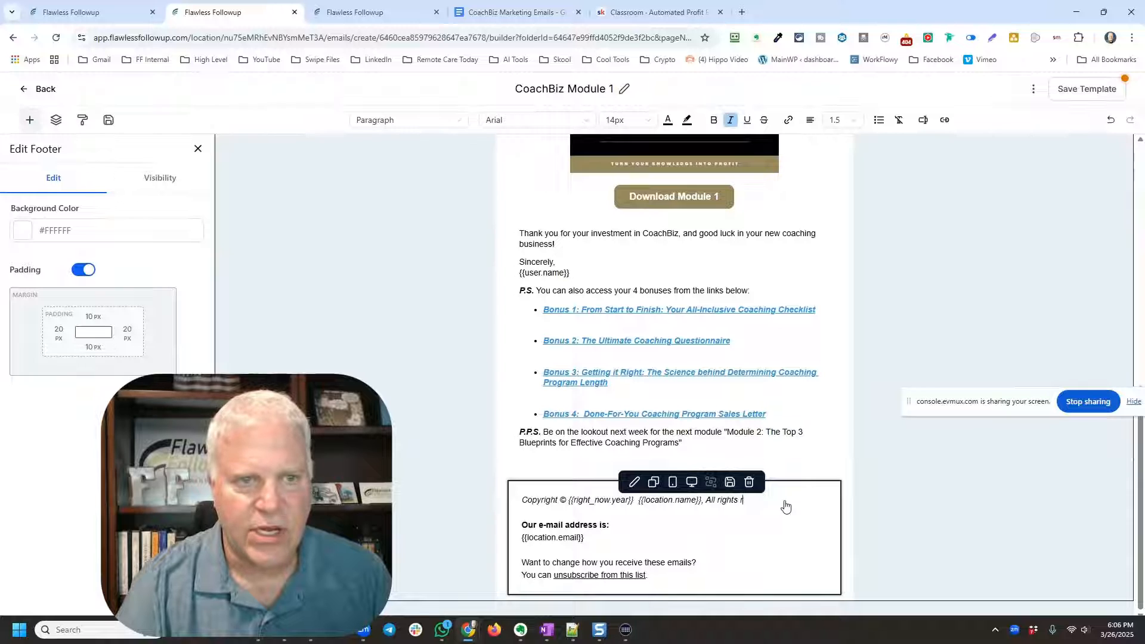
{"action": "key", "text": "BackSpace"}
{"action": "key", "text": "BackSpace"}
{"action": "key", "text": "BackSpace"}
{"action": "key", "text": "BackSpace"}
{"action": "key", "text": "BackSpace"}
{"action": "key", "text": "BackSpace"}
{"action": "key", "text": "BackSpace"}
{"action": "key", "text": "BackSpace"}
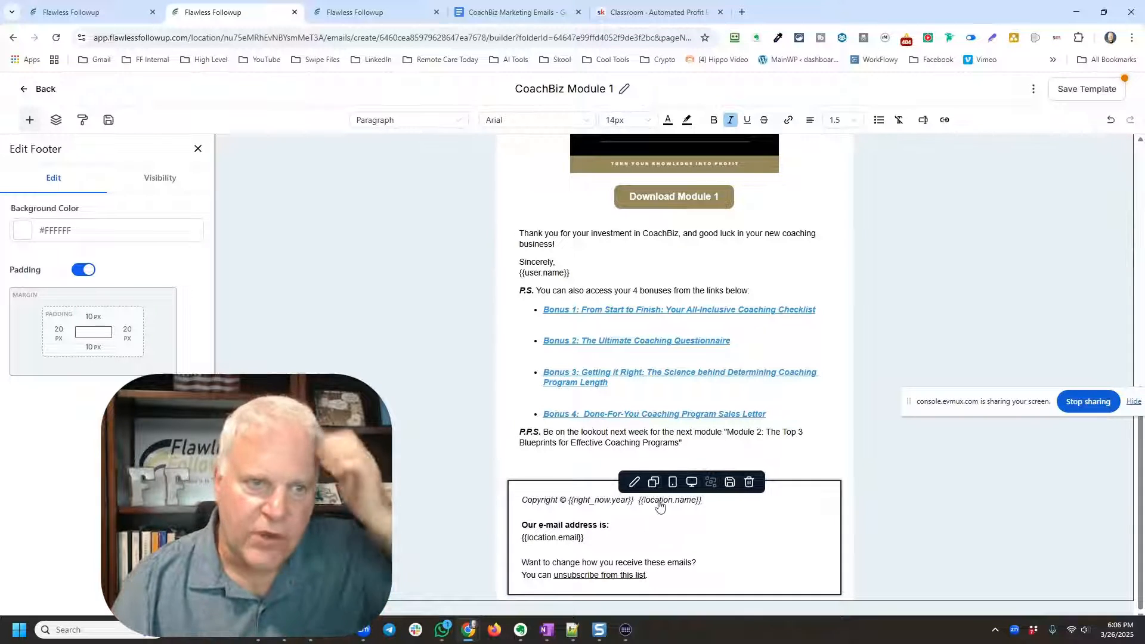
- Delete "Copyright © {{right_now.year}}" from the start of the footer so the line begins with {{location.name}}
{"action": "left_click", "coordinate": [639, 502]}
{"action": "key", "text": "BackSpace"}
{"action": "key", "text": "BackSpace"}
{"action": "key", "text": "BackSpace"}
{"action": "key", "text": "BackSpace"}
{"action": "key", "text": "BackSpace"}
{"action": "key", "text": "BackSpace"}
{"action": "key", "text": "BackSpace"}
{"action": "key", "text": "BackSpace"}
{"action": "key", "text": "BackSpace"}
{"action": "key", "text": "BackSpace"}
{"action": "key", "text": "BackSpace"}
{"action": "key", "text": "BackSpace"}
{"action": "key", "text": "BackSpace"}
{"action": "key", "text": "BackSpace"}
{"action": "key", "text": "BackSpace"}
{"action": "key", "text": "BackSpace"}
{"action": "key", "text": "BackSpace"}
{"action": "key", "text": "BackSpace"}
{"action": "key", "text": "BackSpace"}
{"action": "key", "text": "BackSpace"}
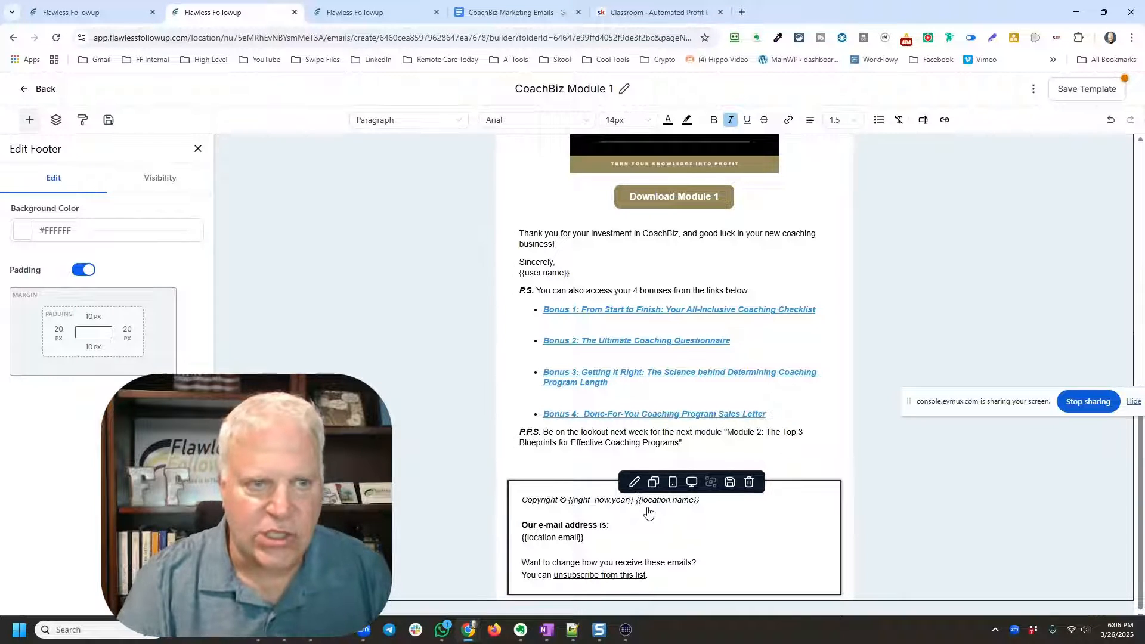
{"action": "key", "text": "BackSpace"}
{"action": "key", "text": "BackSpace"}
{"action": "key", "text": "BackSpace"}
{"action": "key", "text": "BackSpace"}
{"action": "key", "text": "BackSpace"}
{"action": "key", "text": "BackSpace"}
{"action": "key", "text": "BackSpace"}
{"action": "key", "text": "BackSpace"}
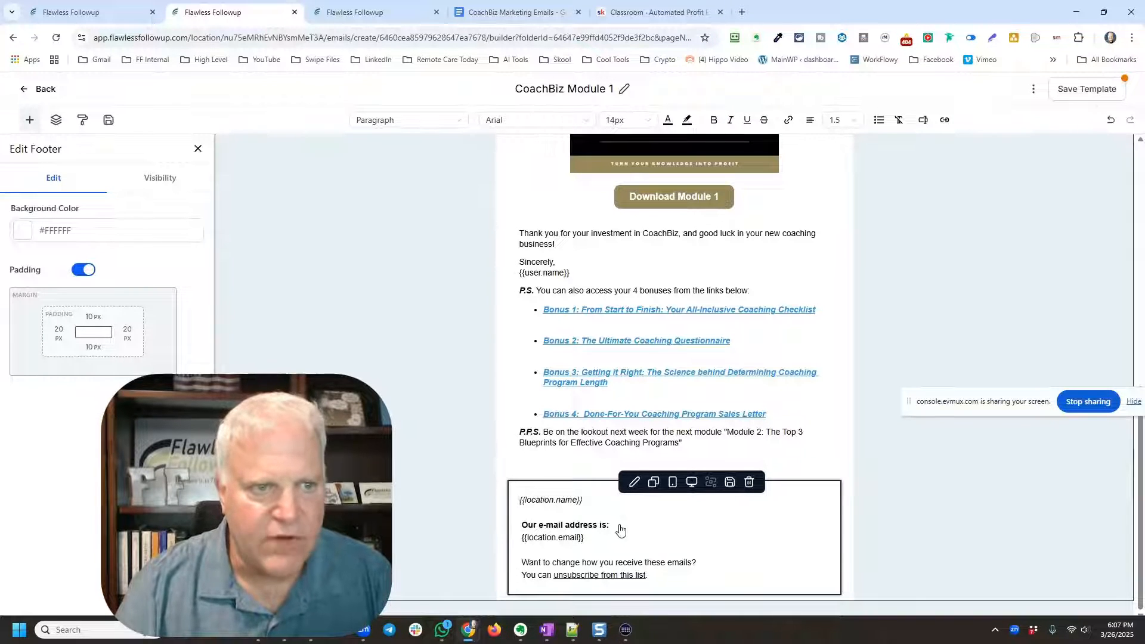
- Delete the bold "Our e-mail address is:" line and the empty line above the {{location.email}} field in the footer
{"action": "left_click_drag", "start_coordinate": [620, 529], "coordinate": [527, 527]}
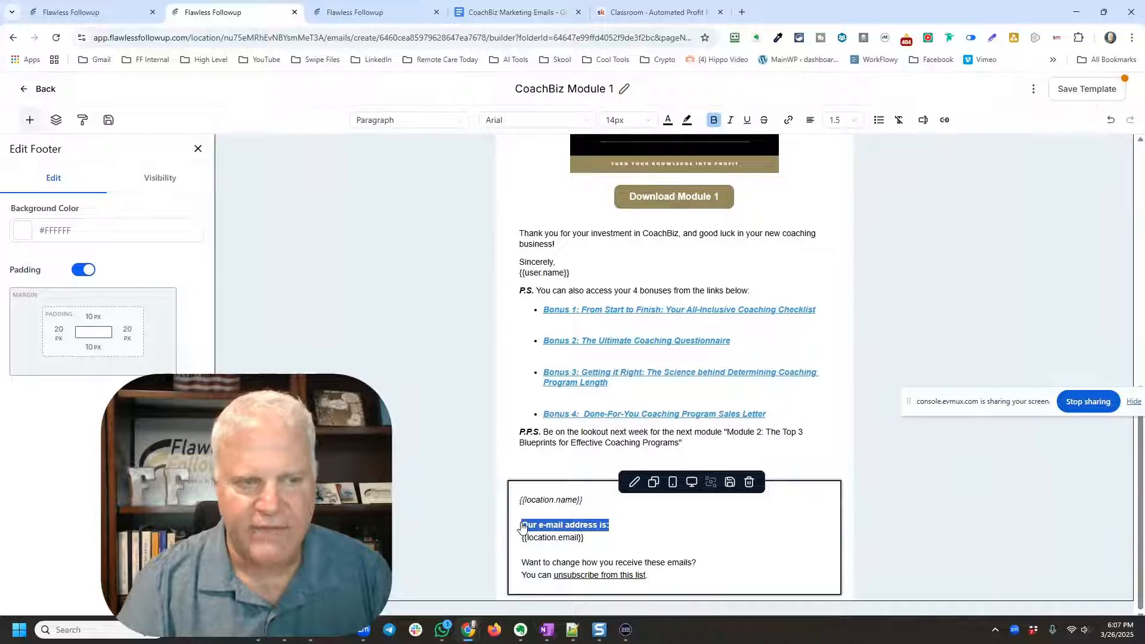
{"action": "key", "text": "BackSpace"}
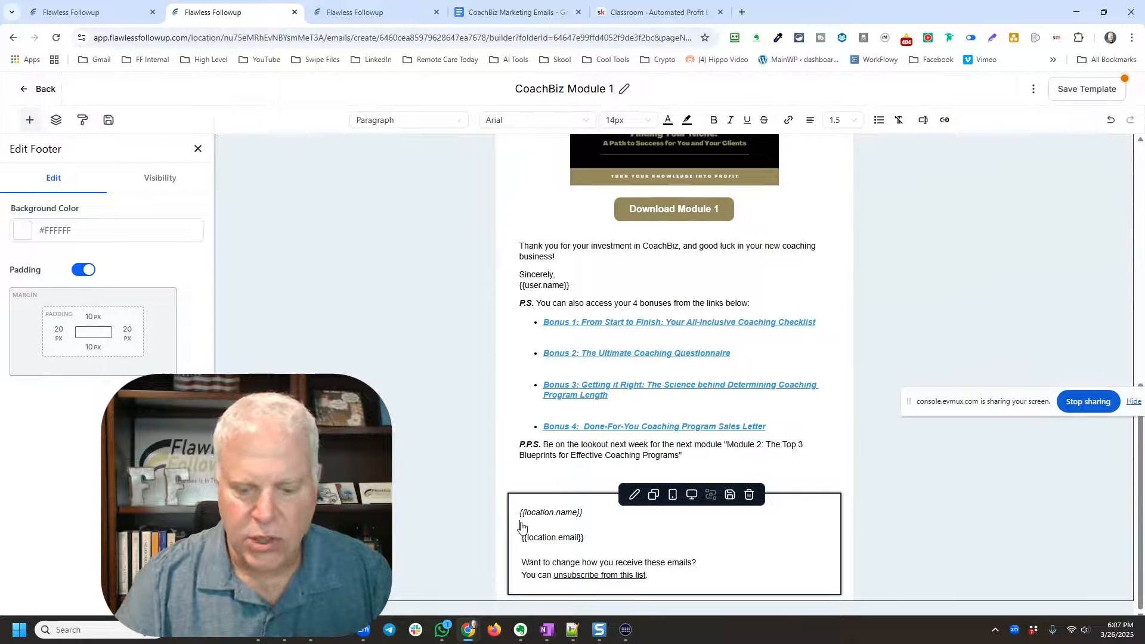
{"action": "key", "text": "BackSpace"}
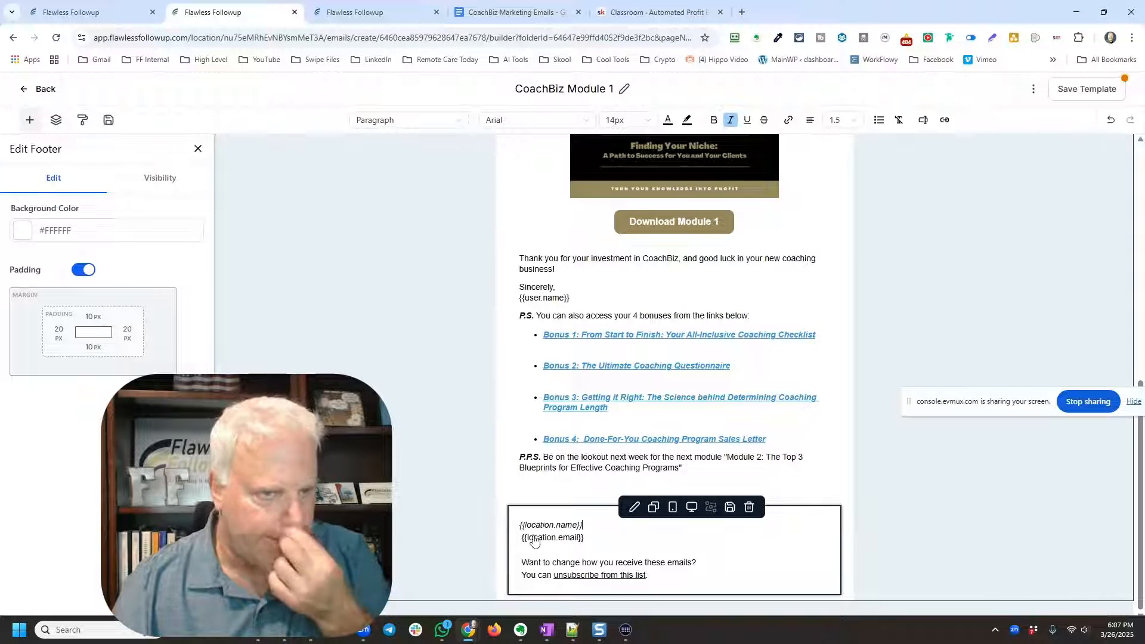
- Join {{location.email}} onto the {{location.name}} line and insert "Contact us at:" between the two fields
{"action": "left_click", "coordinate": [520, 541]}
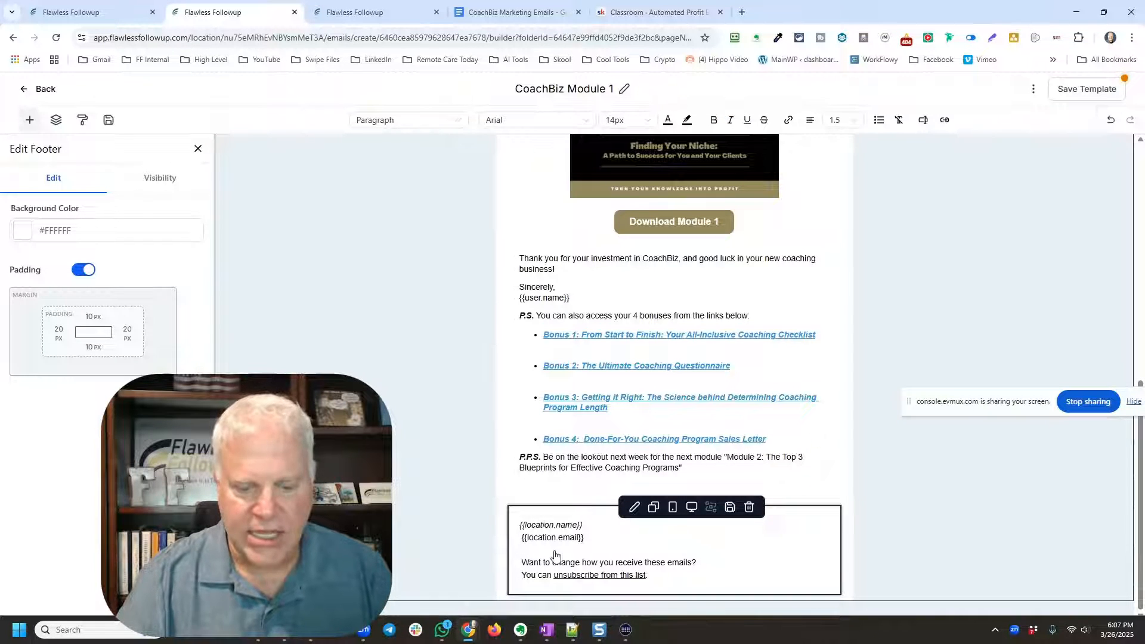
{"action": "key", "text": "BackSpace"}
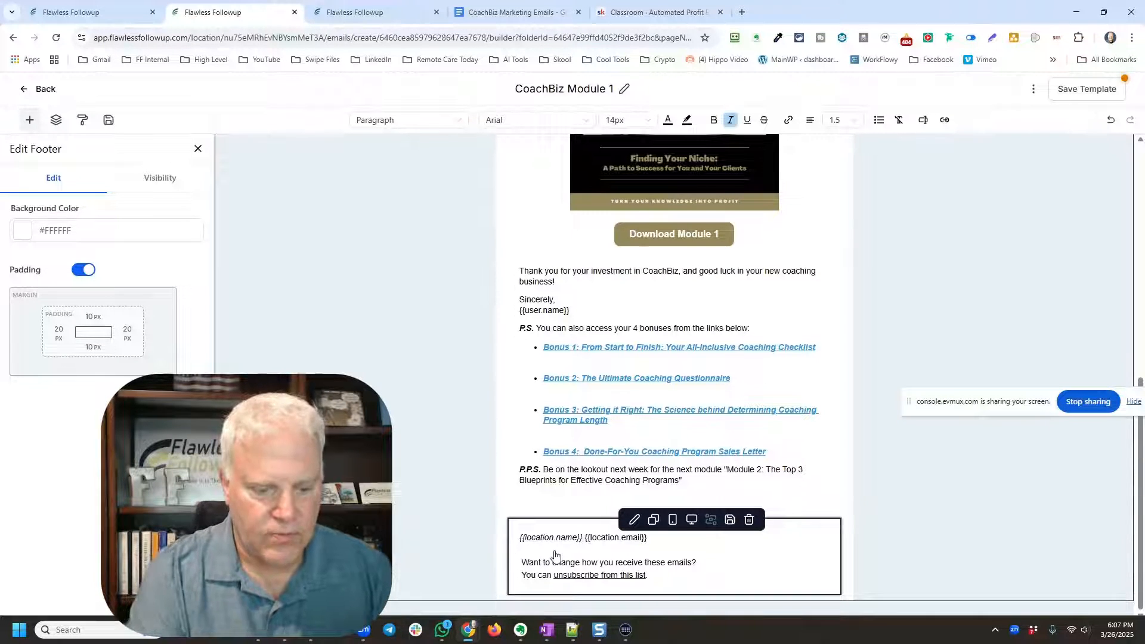
{"action": "type", "text": "Contact us at:"}
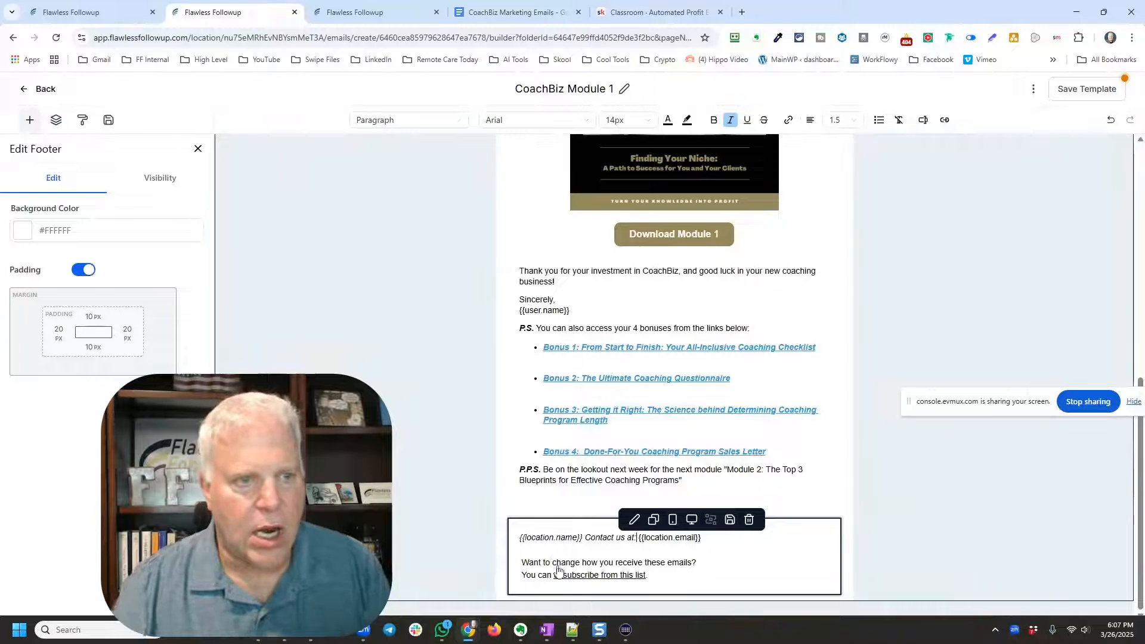
- Join the "You can unsubscribe from this list" text onto the preceding question line and remove the blank line above it
{"action": "left_click", "coordinate": [523, 578]}
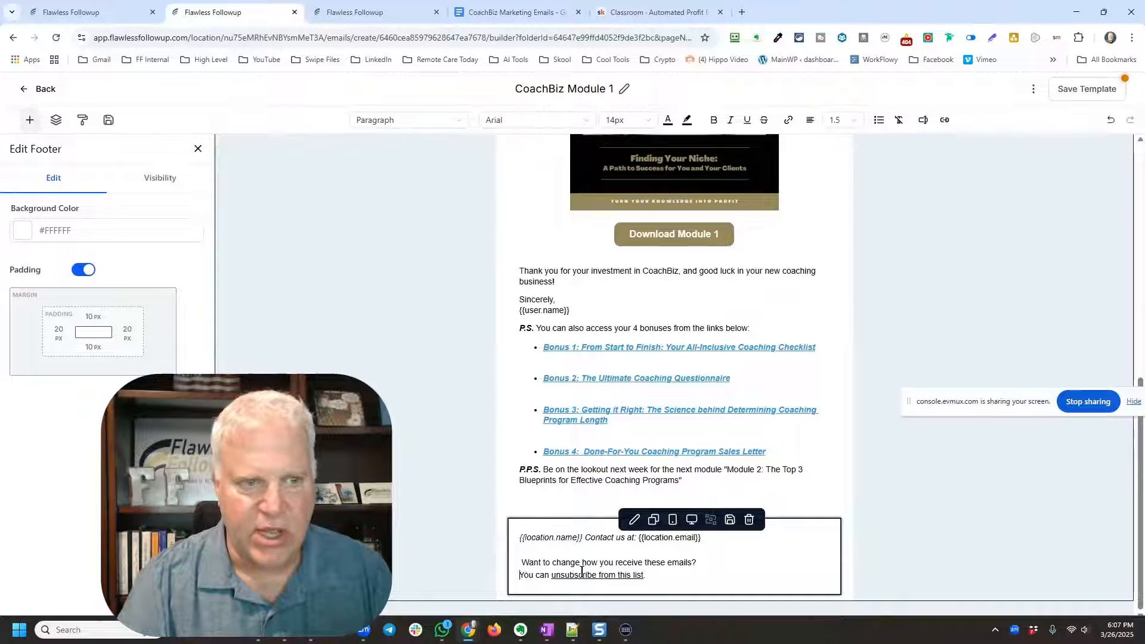
{"action": "key", "text": "BackSpace"}
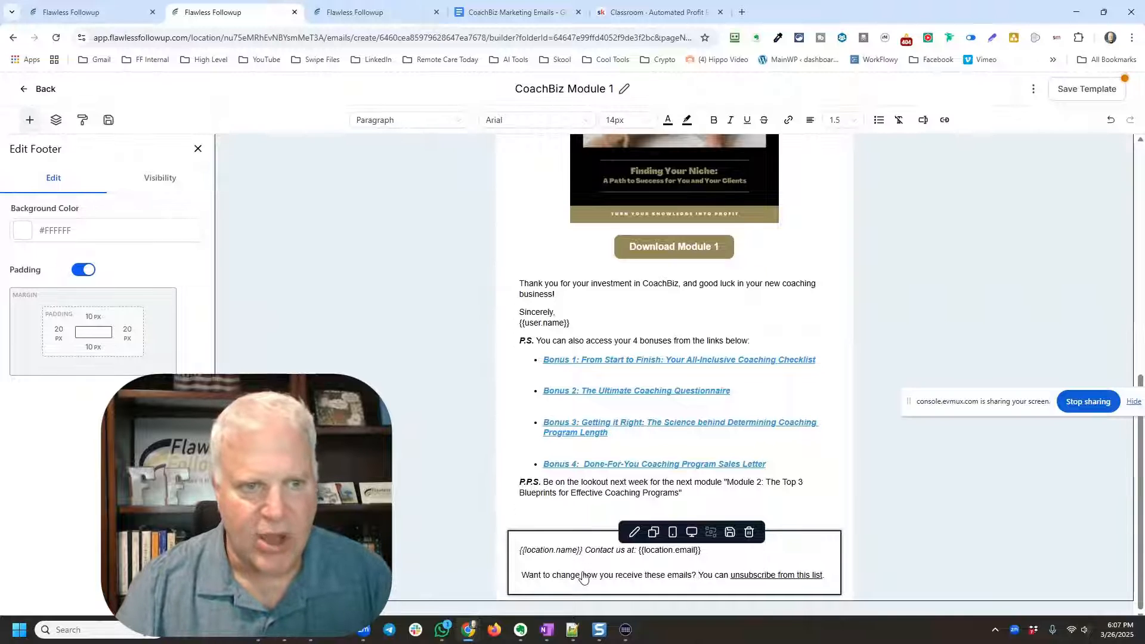
{"action": "left_click", "coordinate": [611, 564]}
{"action": "key", "text": "BackSpace"}
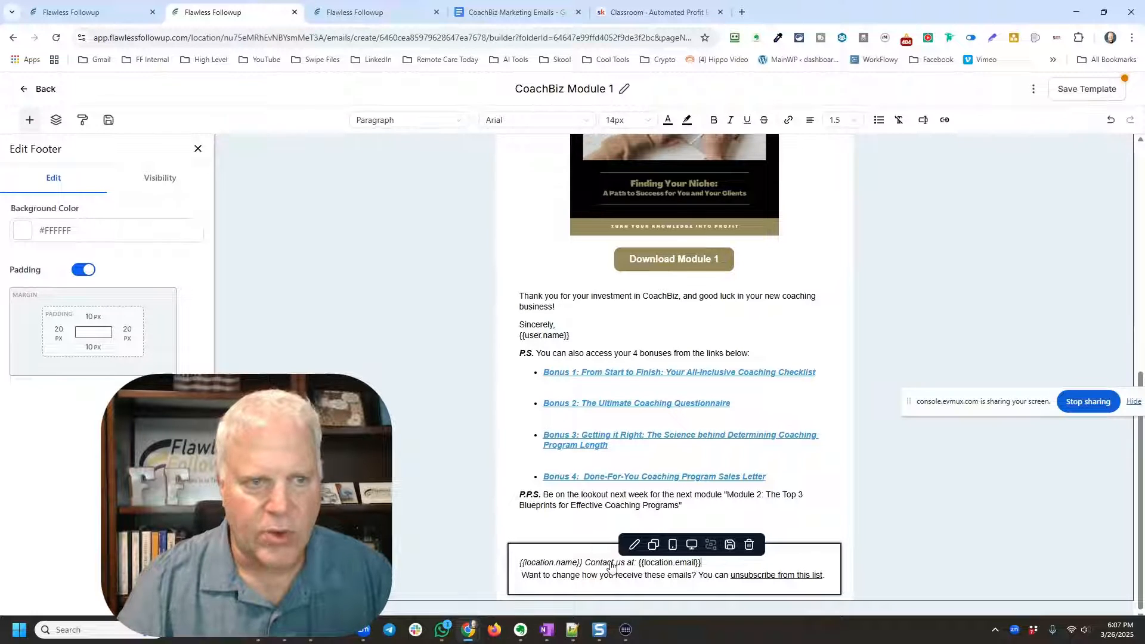
- Center-align both lines of the footer text
{"action": "left_click_drag", "start_coordinate": [828, 580], "coordinate": [512, 568]}
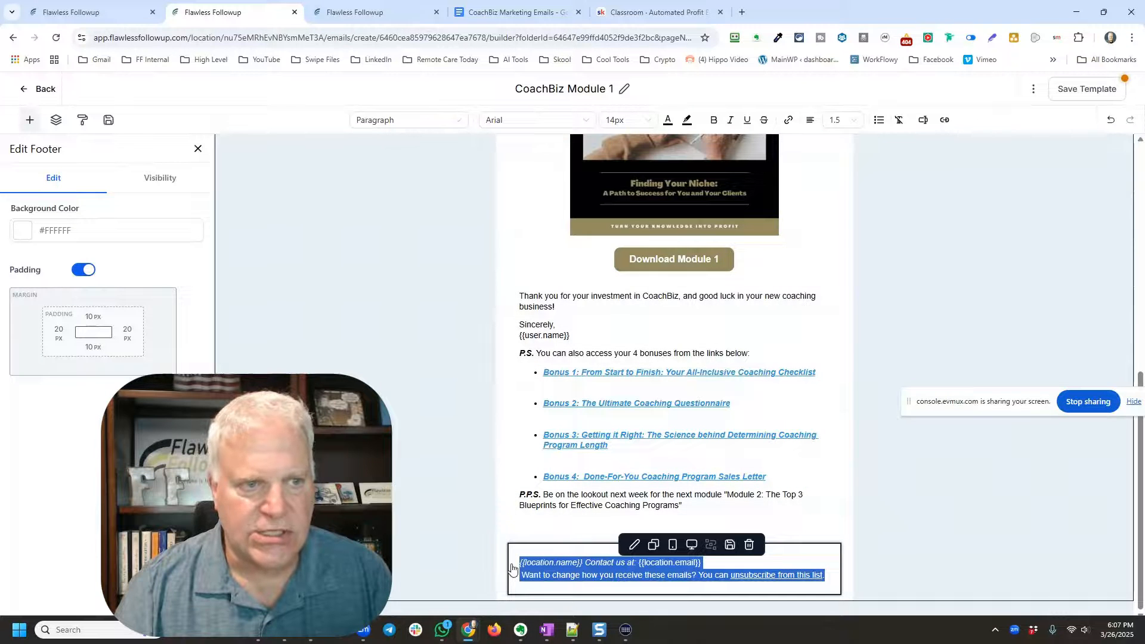
{"action": "left_click", "coordinate": [810, 120]}
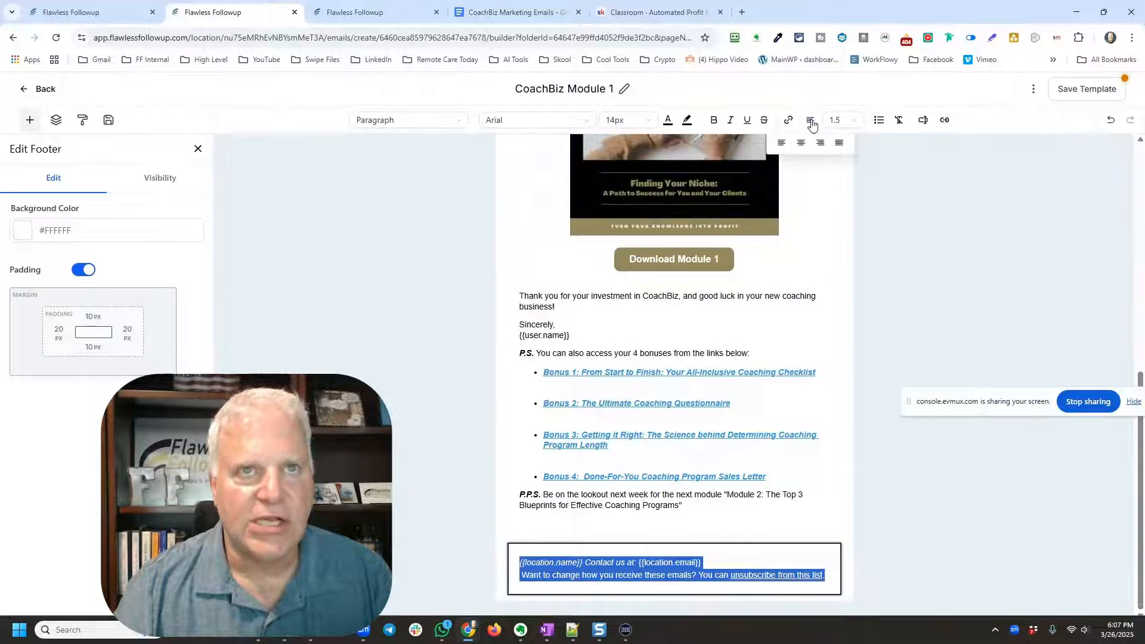
{"action": "left_click", "coordinate": [799, 148]}
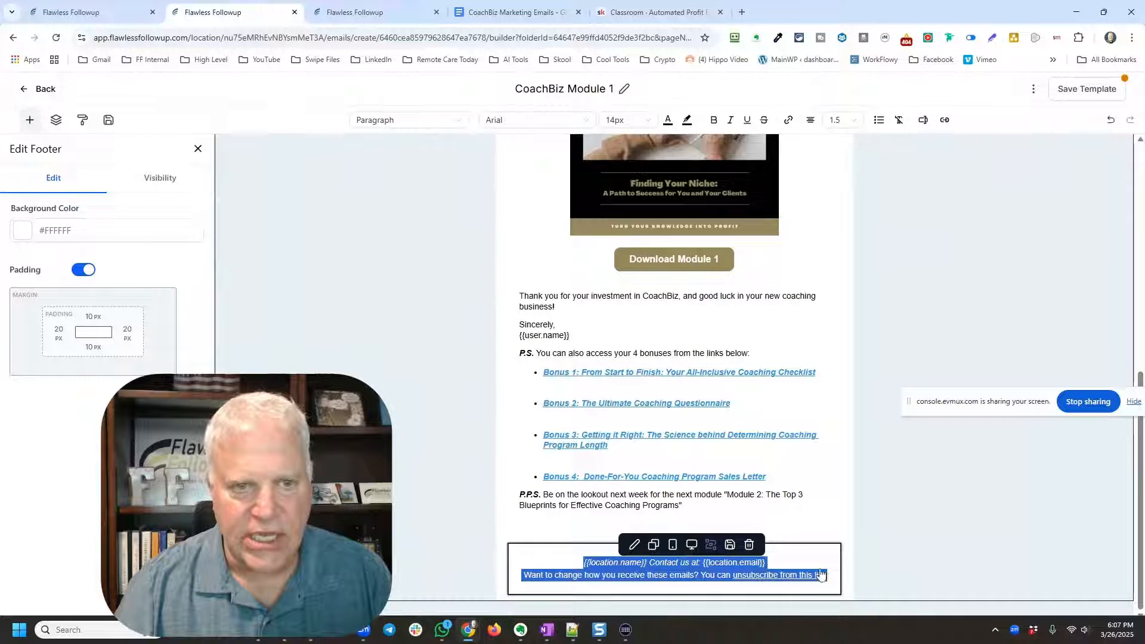
{"action": "left_click", "coordinate": [853, 555]}
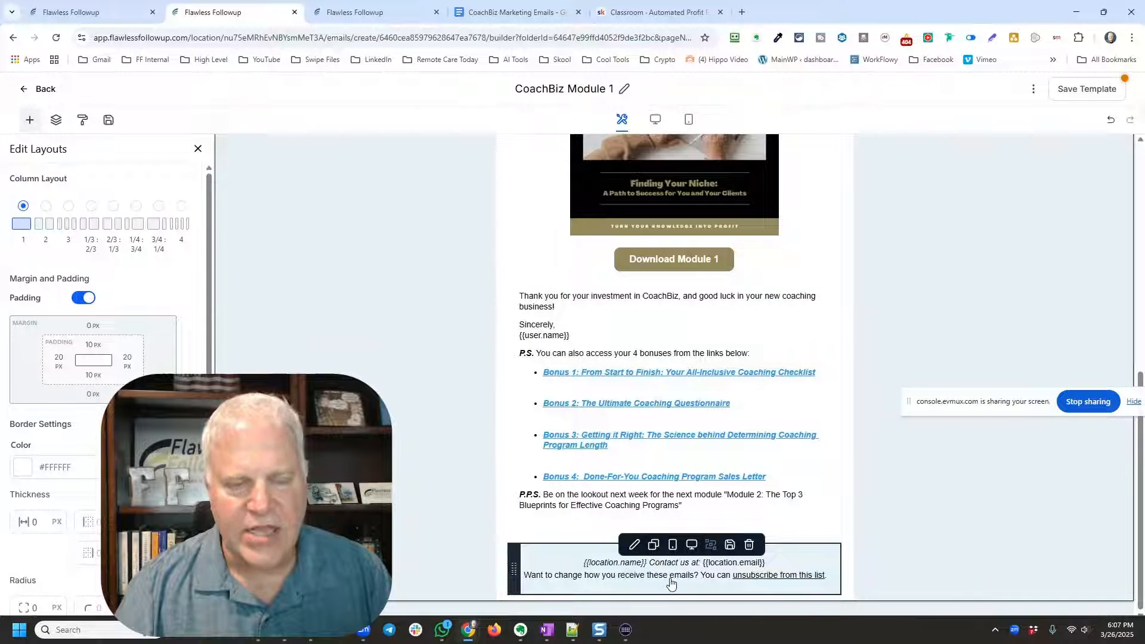
{"action": "left_click", "coordinate": [548, 563]}
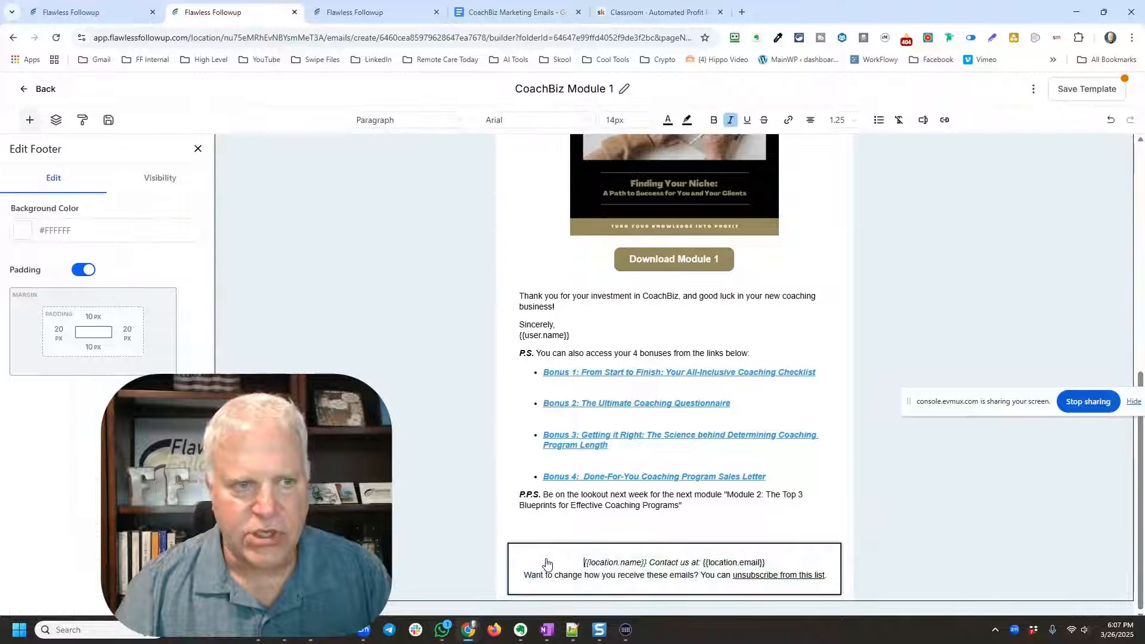
{"action": "key", "text": "shift+Down"}
{"action": "key", "text": "shift+Down"}
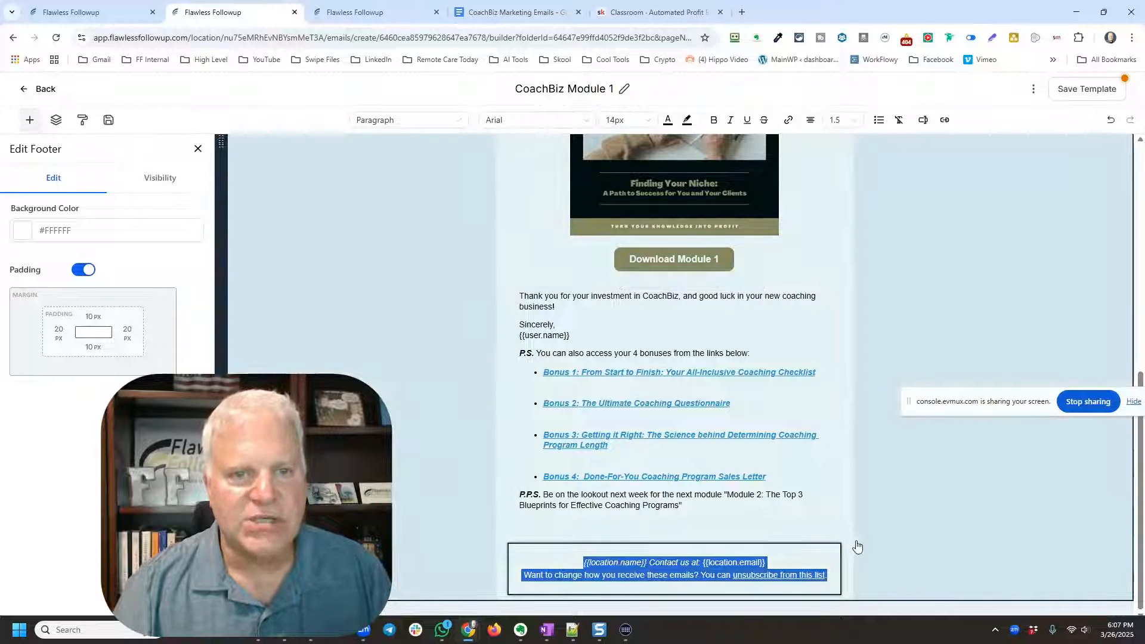
{"action": "left_click", "coordinate": [844, 549]}
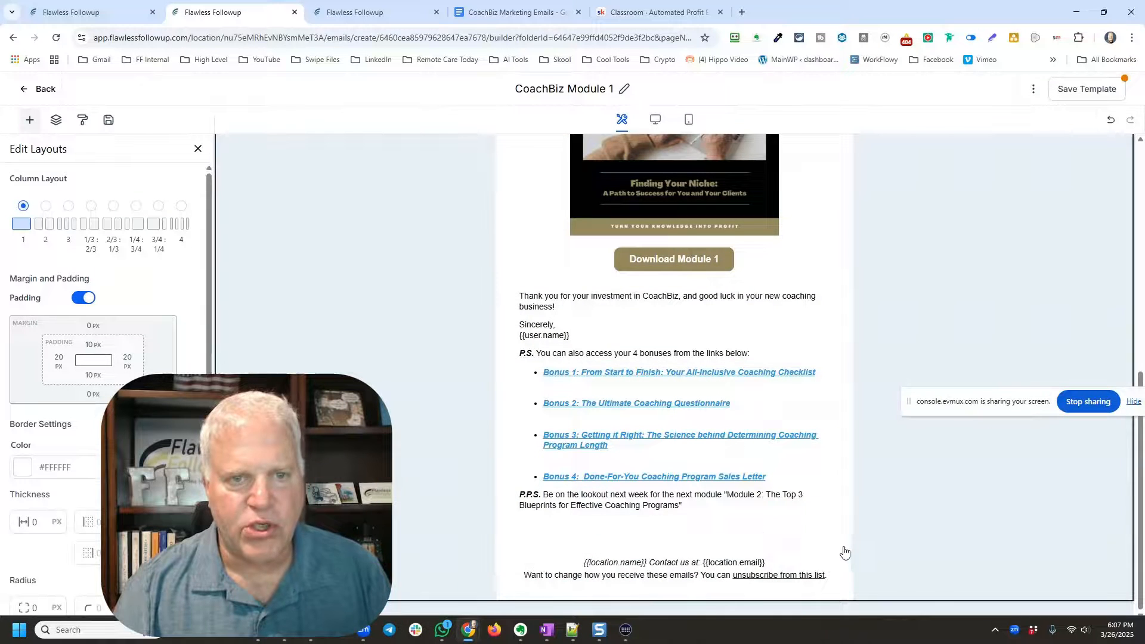
- Open the link settings for the footer's "unsubscribe from this list" text and select the {{email.unsubscribe_link}} URL
{"action": "left_click", "coordinate": [777, 574]}
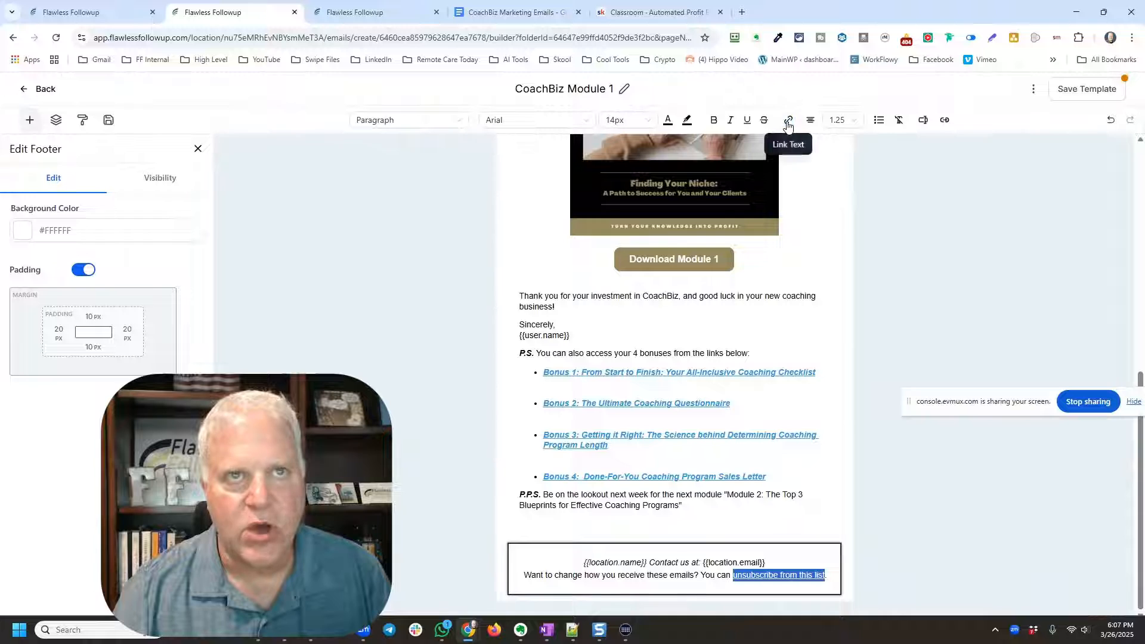
{"action": "left_click", "coordinate": [787, 120]}
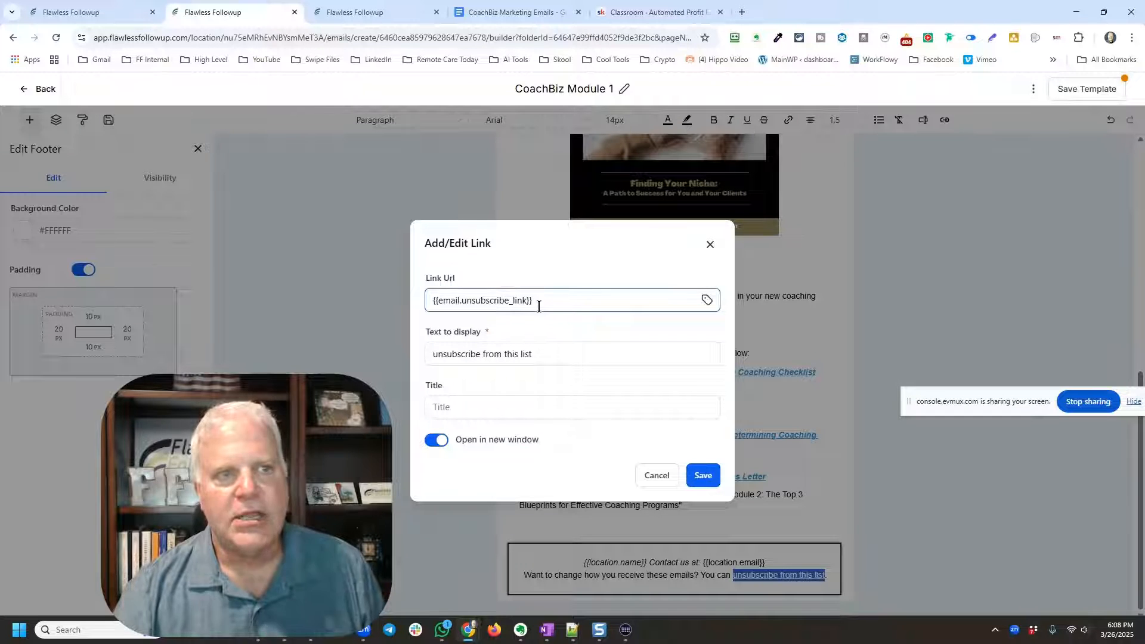
{"action": "left_click_drag", "start_coordinate": [537, 300], "coordinate": [435, 304]}
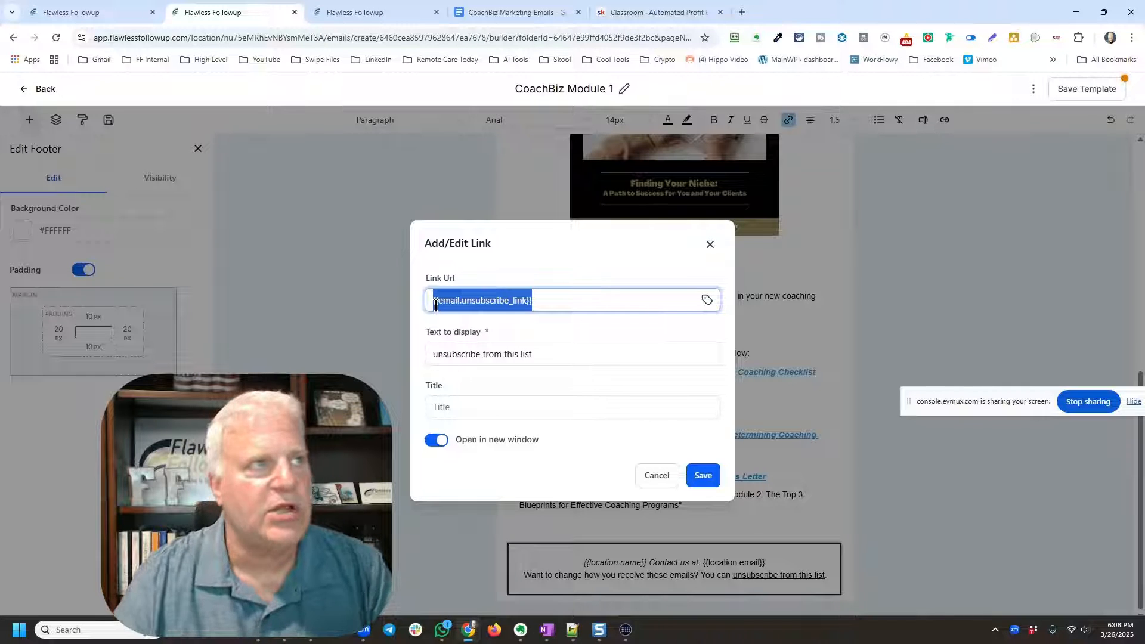
- Switch to the other Flawless Followup tab and examine the General, contact deduplication and company details in the Business Profile settings
{"action": "right_click", "coordinate": [219, 13]}
{"action": "left_click", "coordinate": [396, 11]}
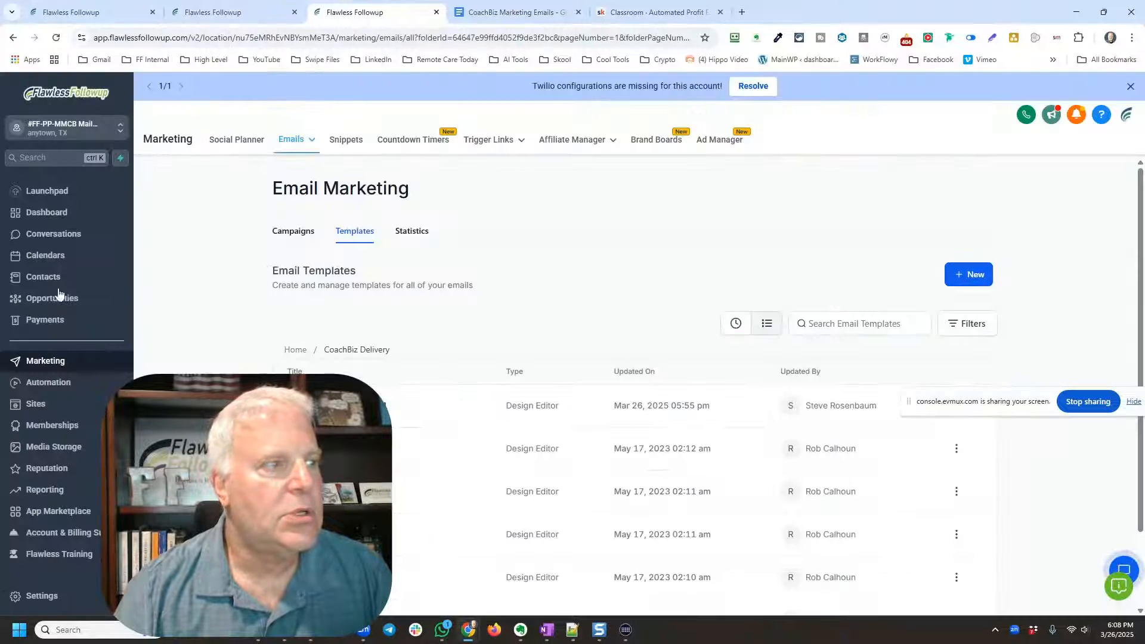
{"action": "left_click", "coordinate": [40, 595]}
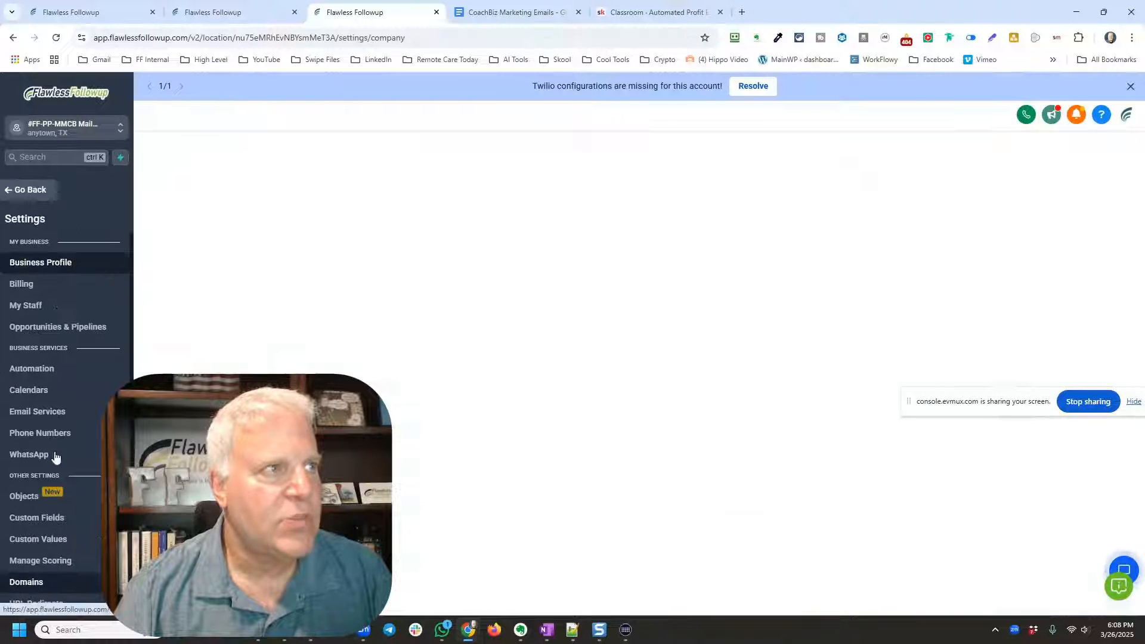
{"action": "scroll", "coordinate": [642, 427], "scroll_direction": "down", "scroll_amount": 15}
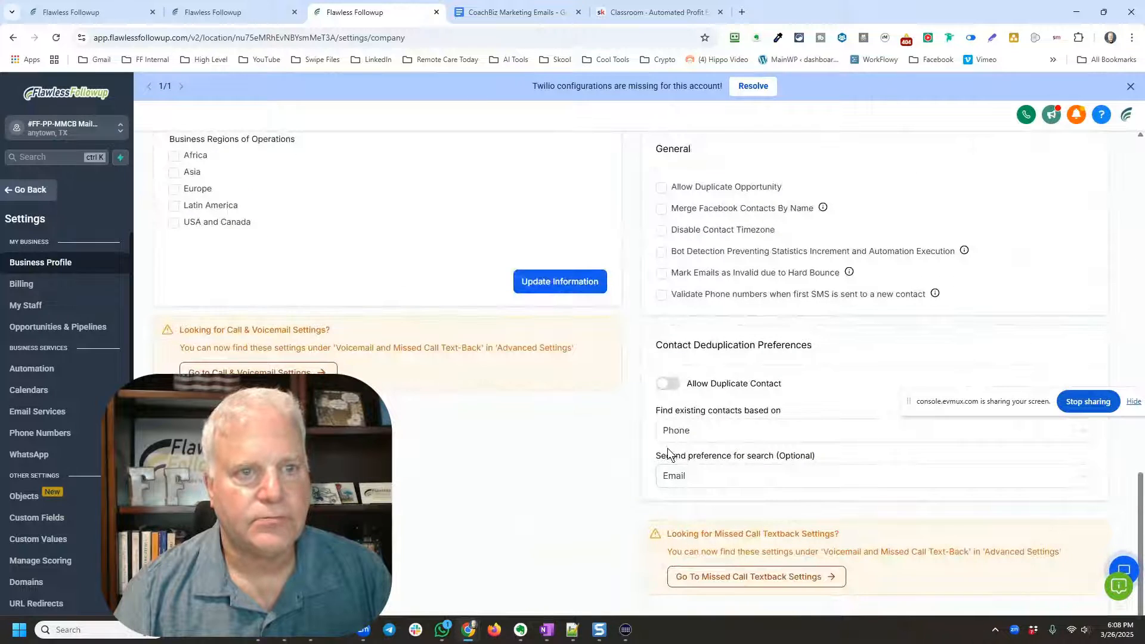
{"action": "scroll", "coordinate": [701, 406], "scroll_direction": "up", "scroll_amount": 1}
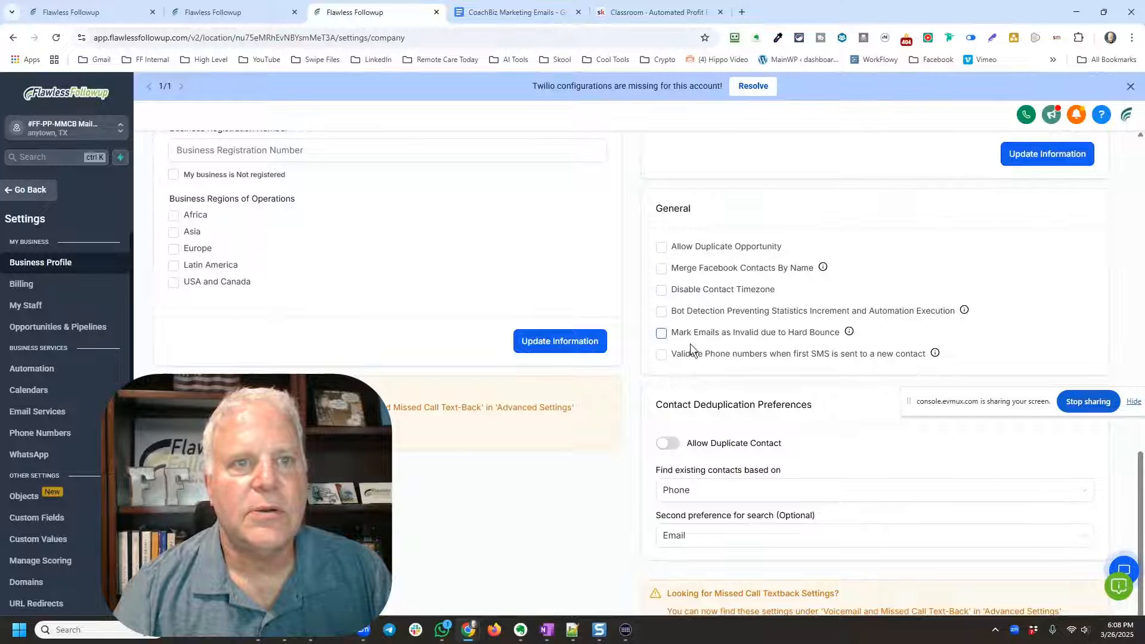
{"action": "scroll", "coordinate": [685, 435], "scroll_direction": "down", "scroll_amount": 1}
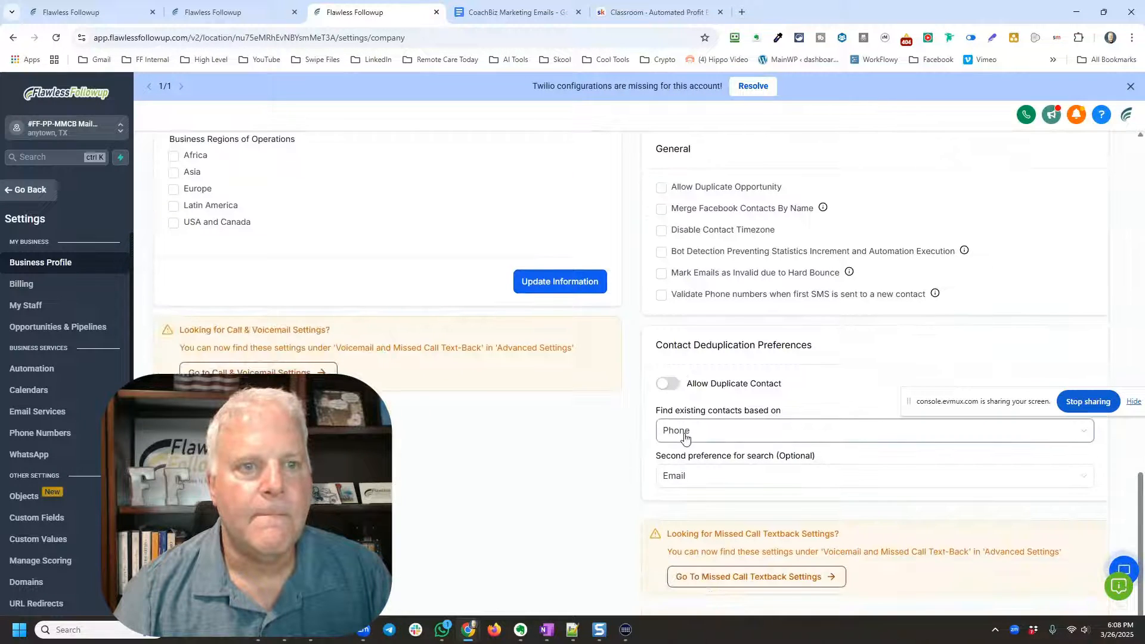
{"action": "scroll", "coordinate": [680, 444], "scroll_direction": "up", "scroll_amount": 5}
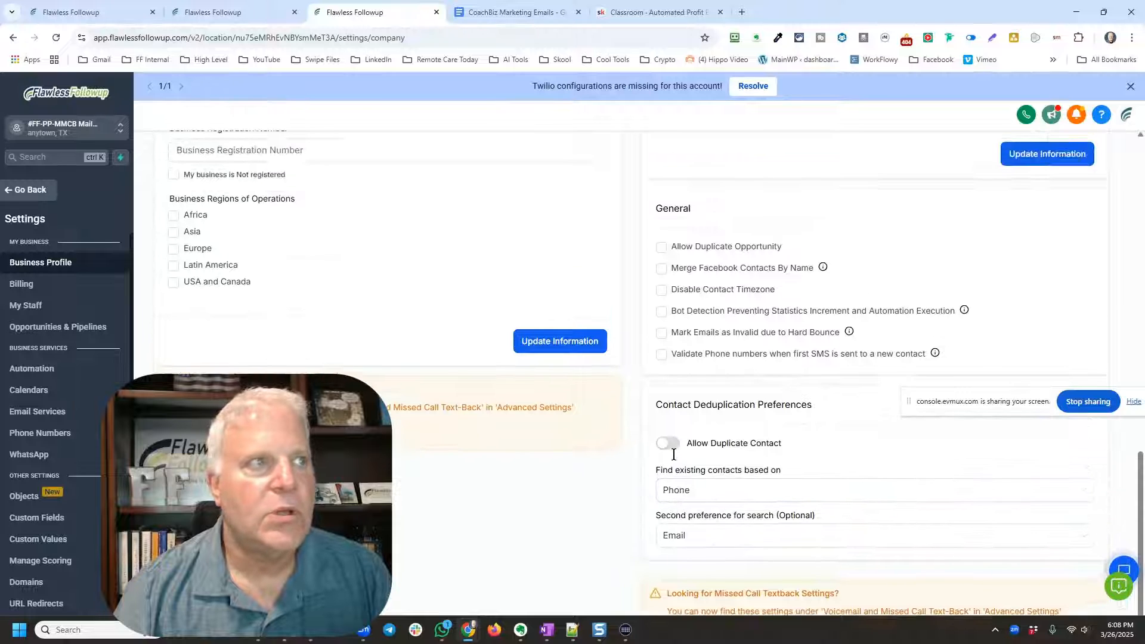
{"action": "scroll", "coordinate": [675, 447], "scroll_direction": "down", "scroll_amount": 5}
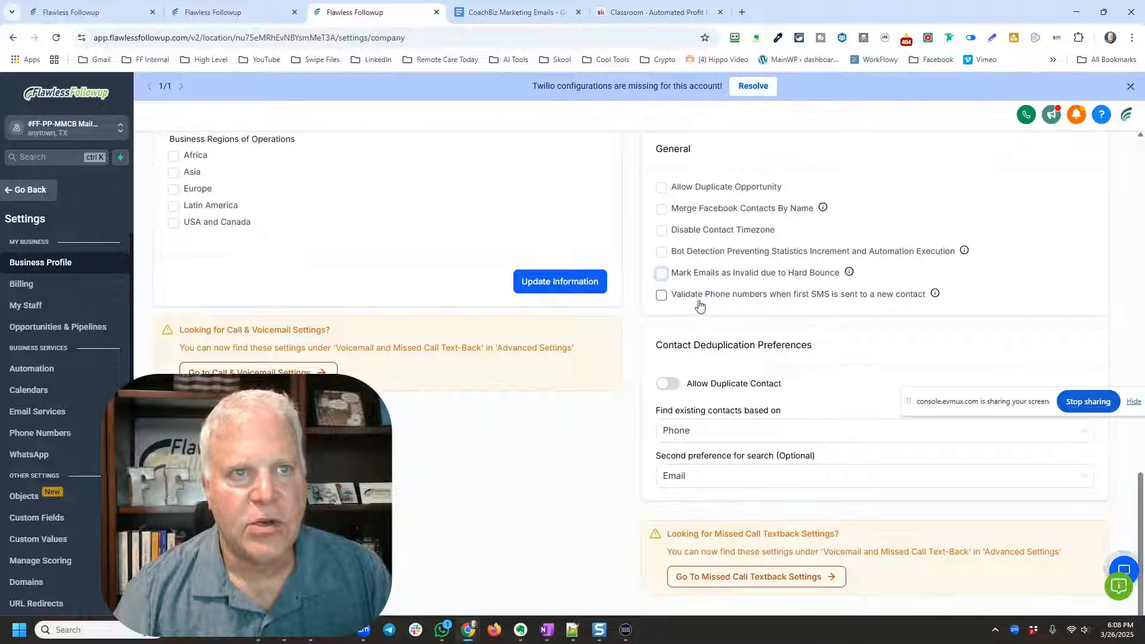
{"action": "scroll", "coordinate": [688, 416], "scroll_direction": "up", "scroll_amount": 10}
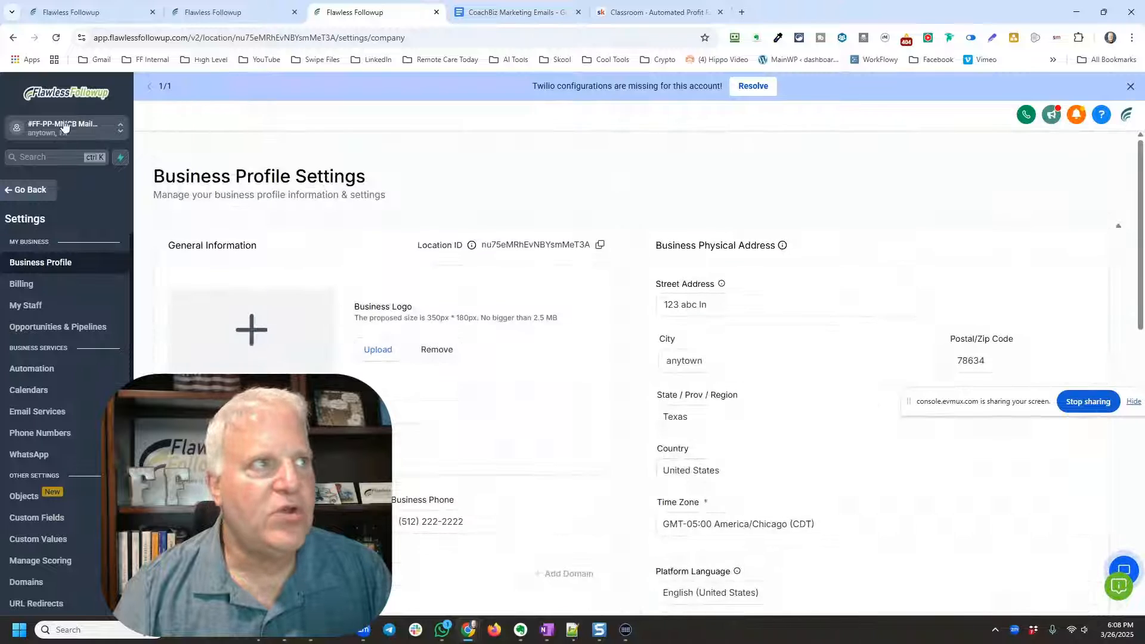
- Return to the CoachBiz Delivery templates, open this tab's copy of CoachBiz Module 1 and delete its original unsubscribe footer
{"action": "left_click", "coordinate": [14, 39]}
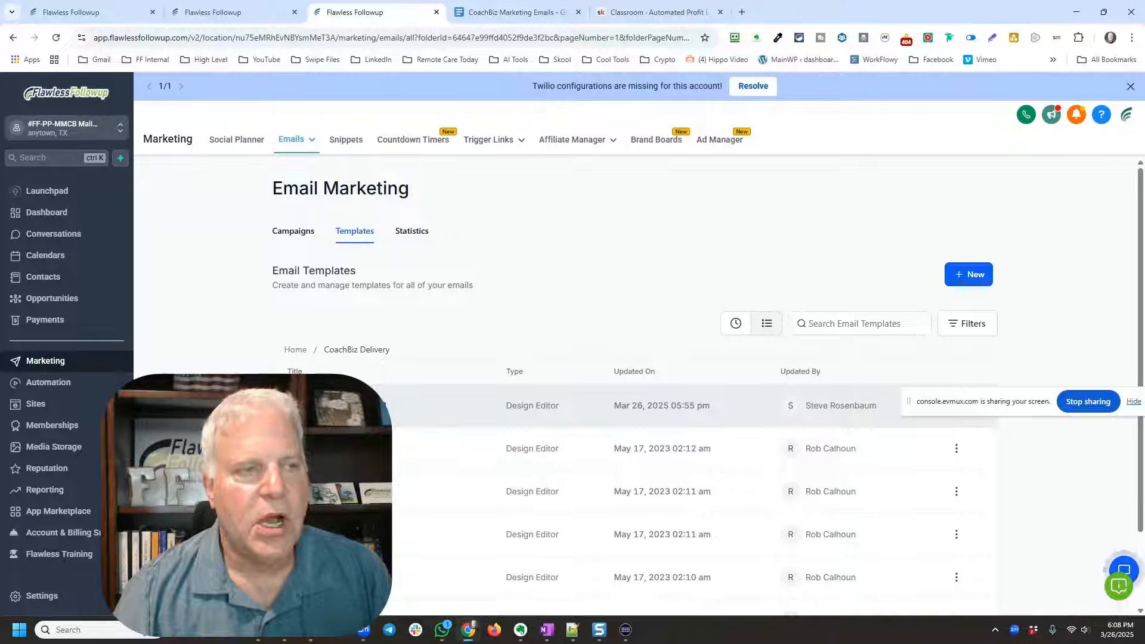
{"action": "left_click", "coordinate": [425, 411]}
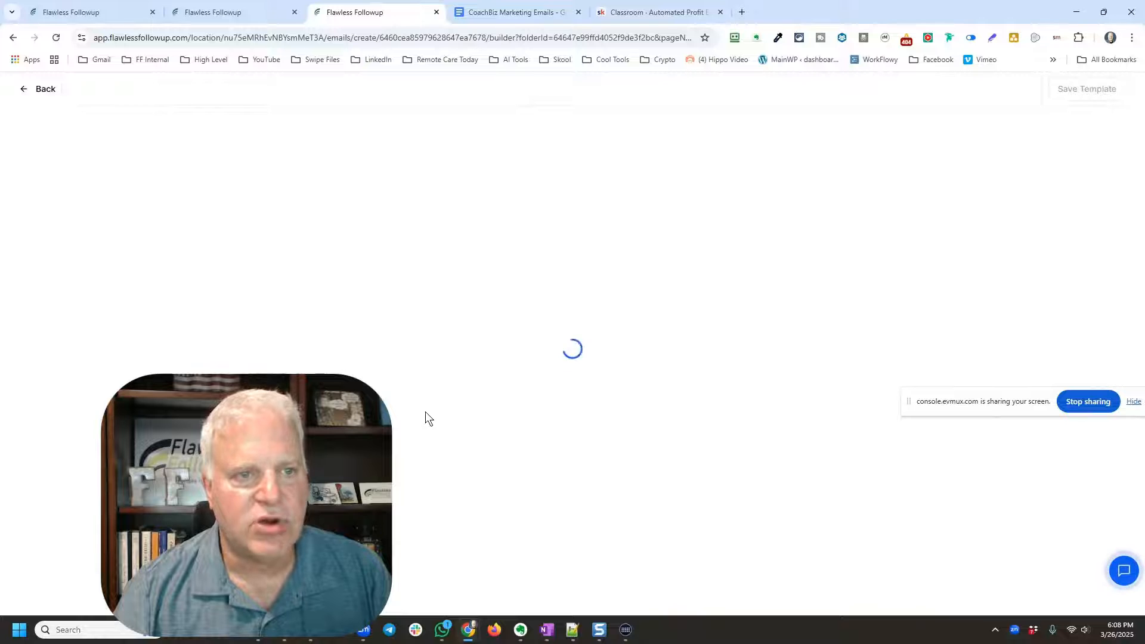
{"action": "scroll", "coordinate": [727, 475], "scroll_direction": "down", "scroll_amount": 10}
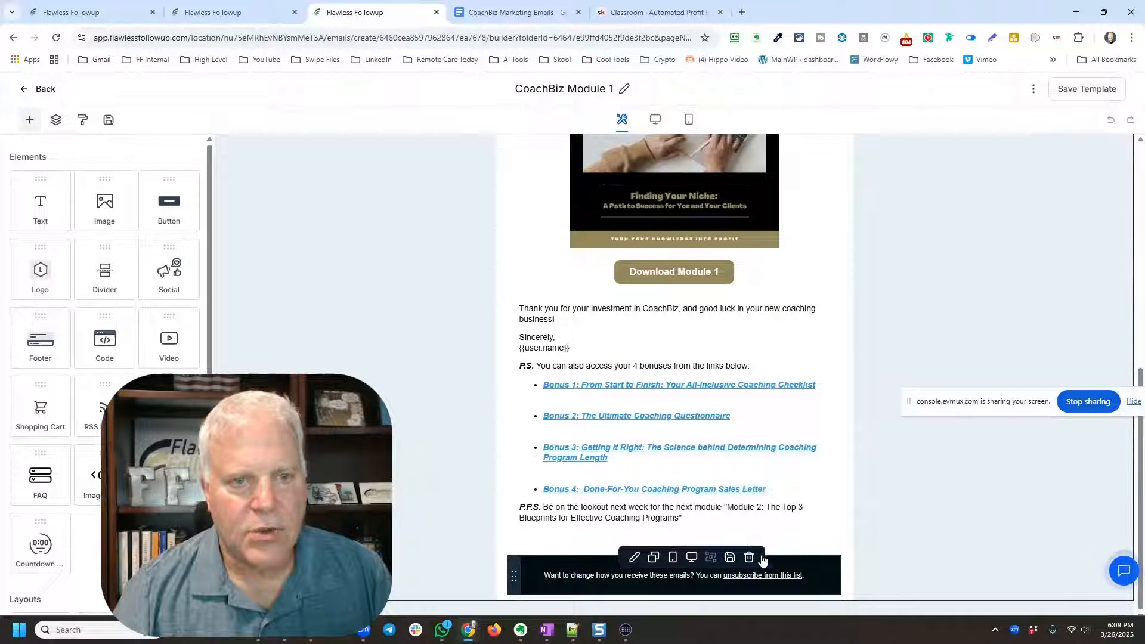
{"action": "scroll", "coordinate": [746, 555], "scroll_direction": "up", "scroll_amount": 1}
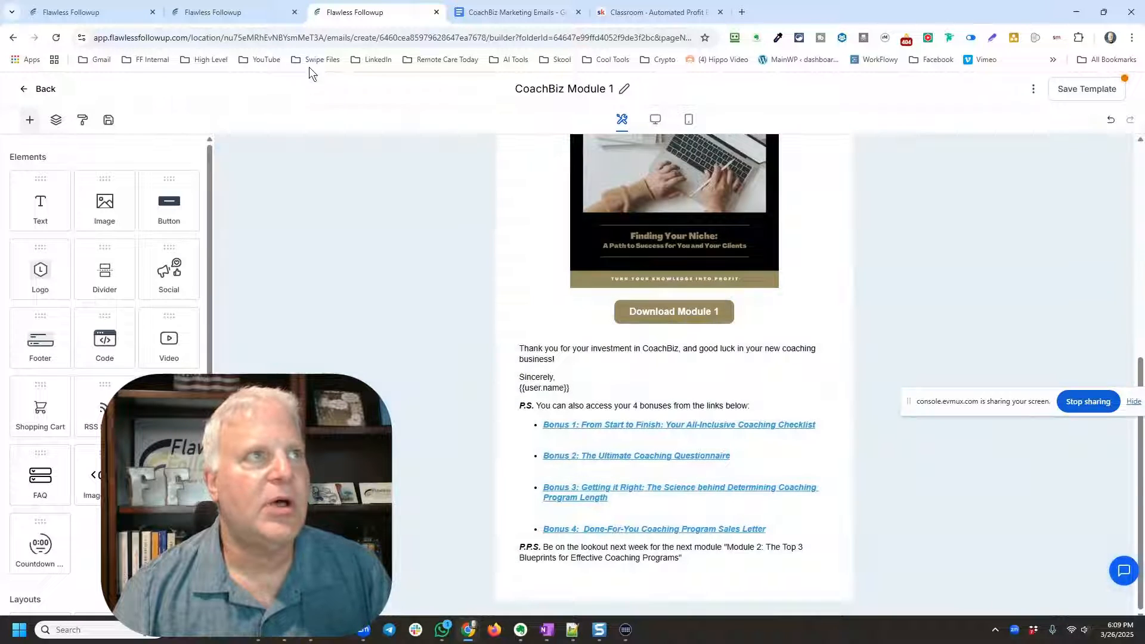
- Return to the tab with the edited Module 1 footer, close the link settings and color both footer text lines white
{"action": "left_click", "coordinate": [233, 12]}
{"action": "left_click", "coordinate": [710, 245]}
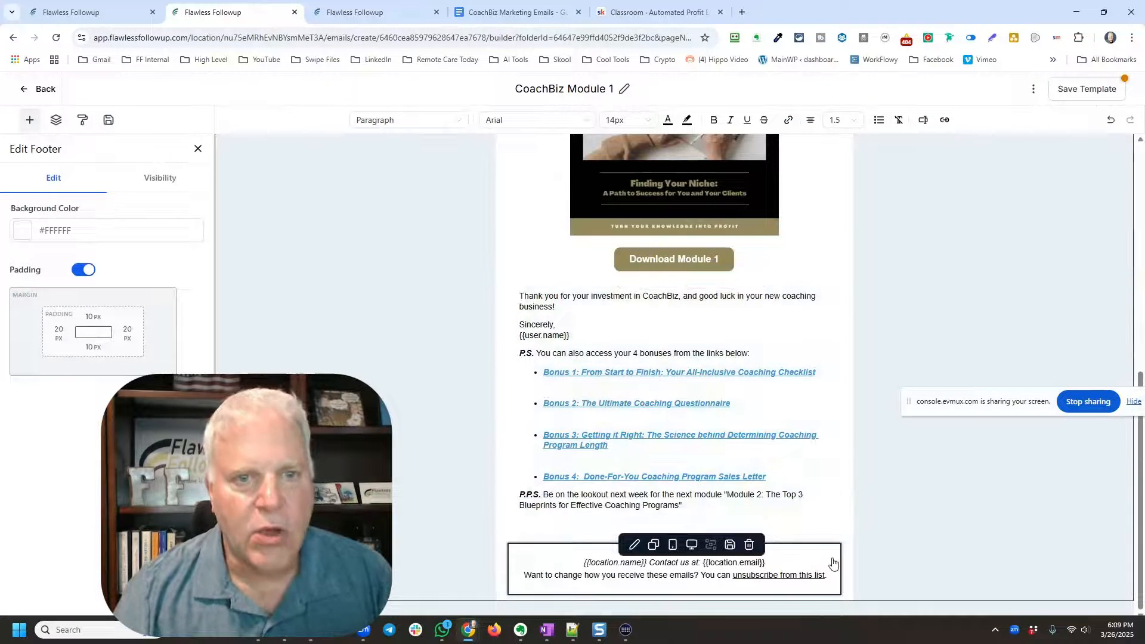
{"action": "left_click_drag", "start_coordinate": [832, 566], "coordinate": [654, 576]}
{"action": "left_click_drag", "start_coordinate": [575, 567], "coordinate": [831, 583]}
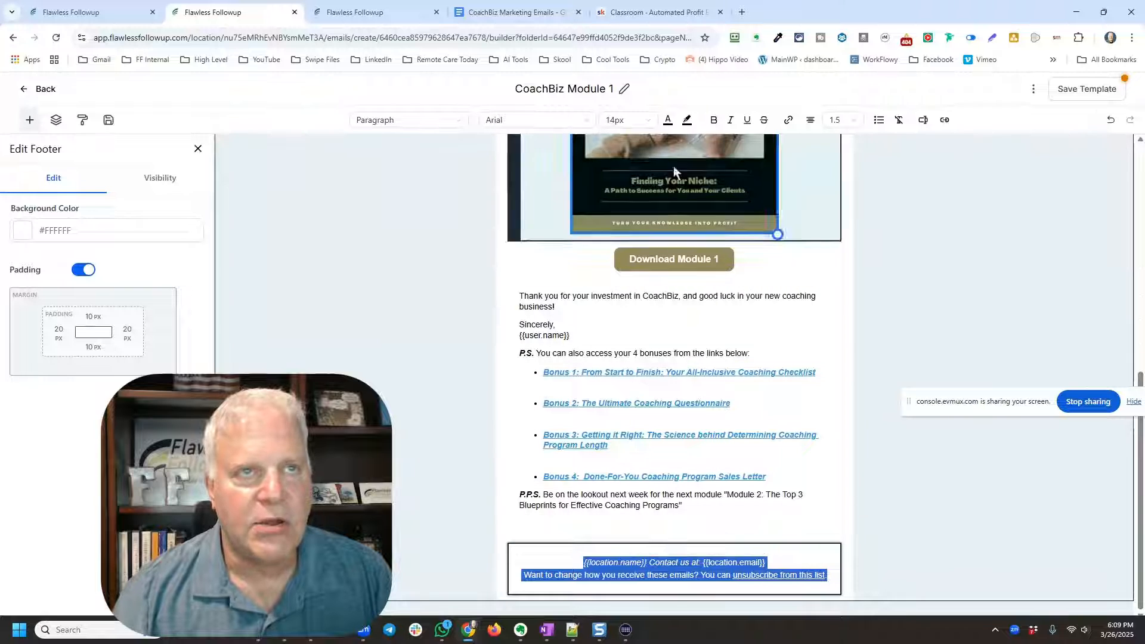
{"action": "left_click", "coordinate": [668, 120]}
{"action": "left_click", "coordinate": [590, 255]}
{"action": "left_click", "coordinate": [513, 555]}
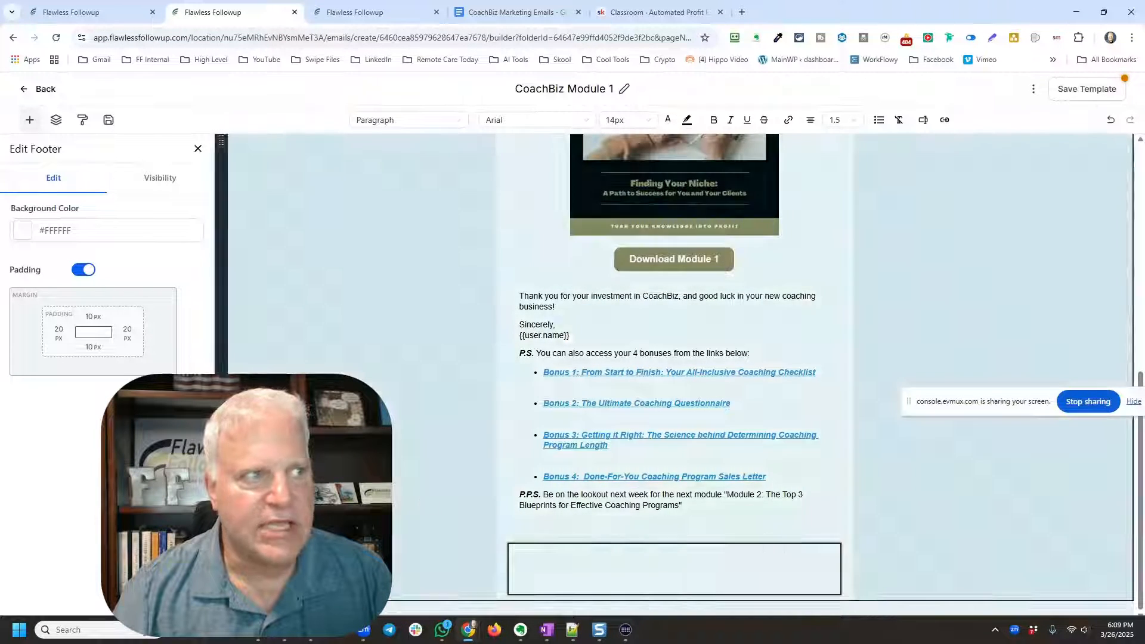
- Set the footer's background color to black, #000000
{"action": "left_click", "coordinate": [26, 236]}
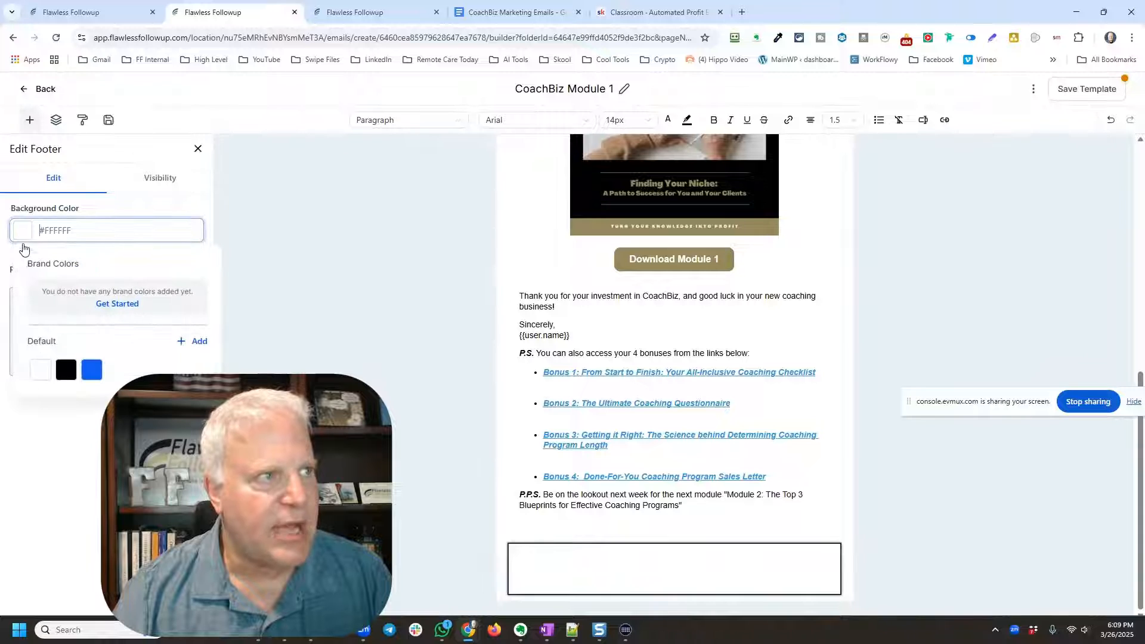
{"action": "left_click", "coordinate": [66, 374]}
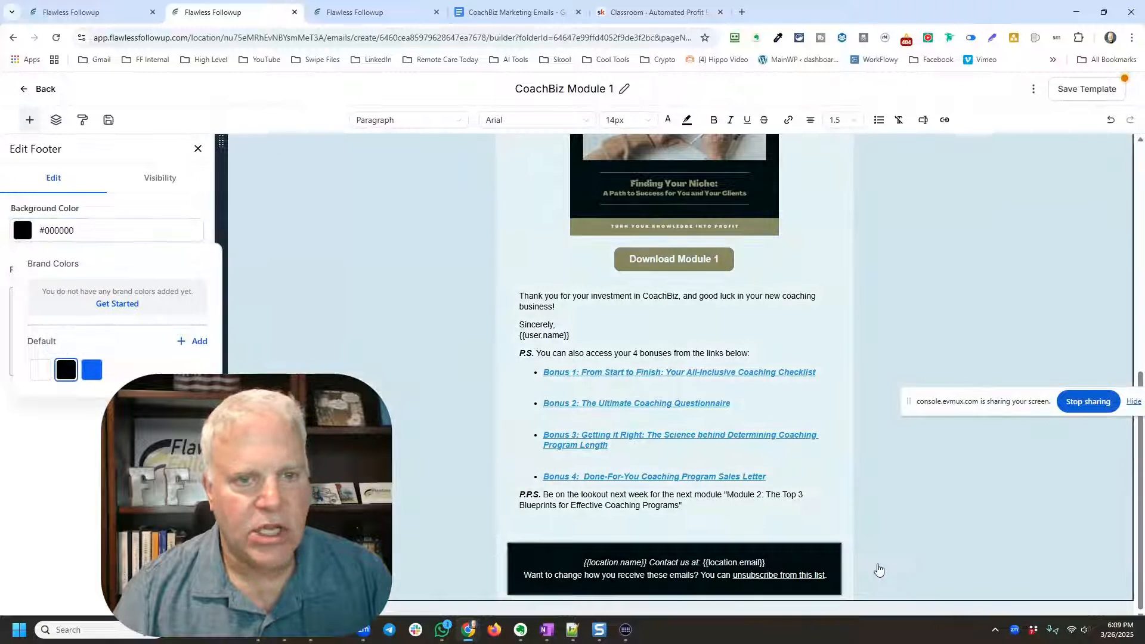
{"action": "left_click", "coordinate": [925, 596]}
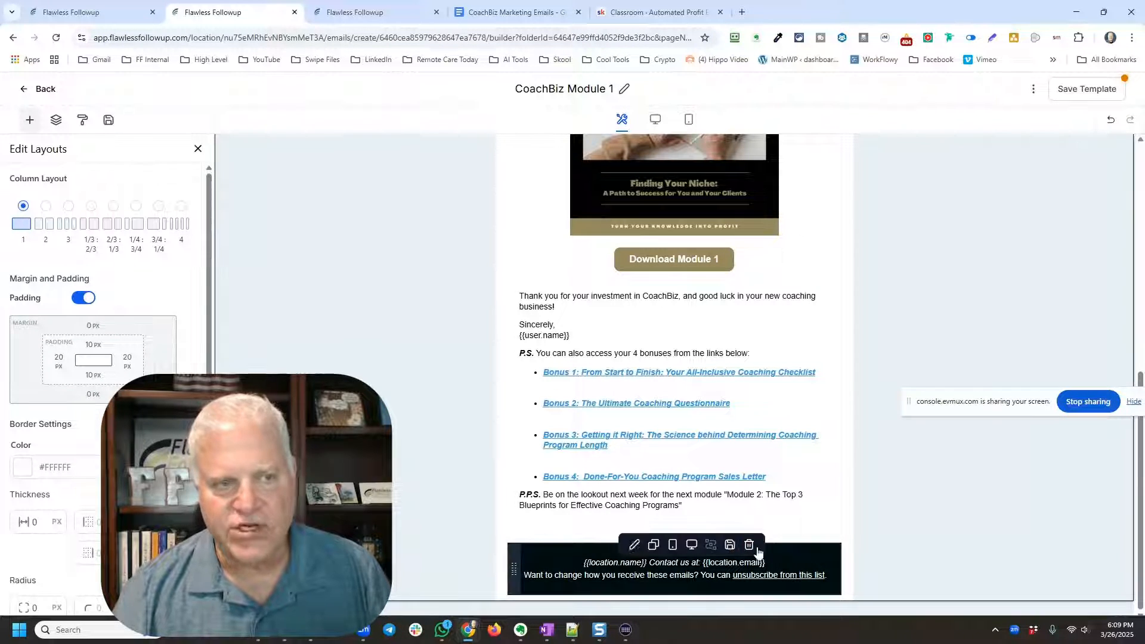
{"action": "left_click", "coordinate": [527, 559]}
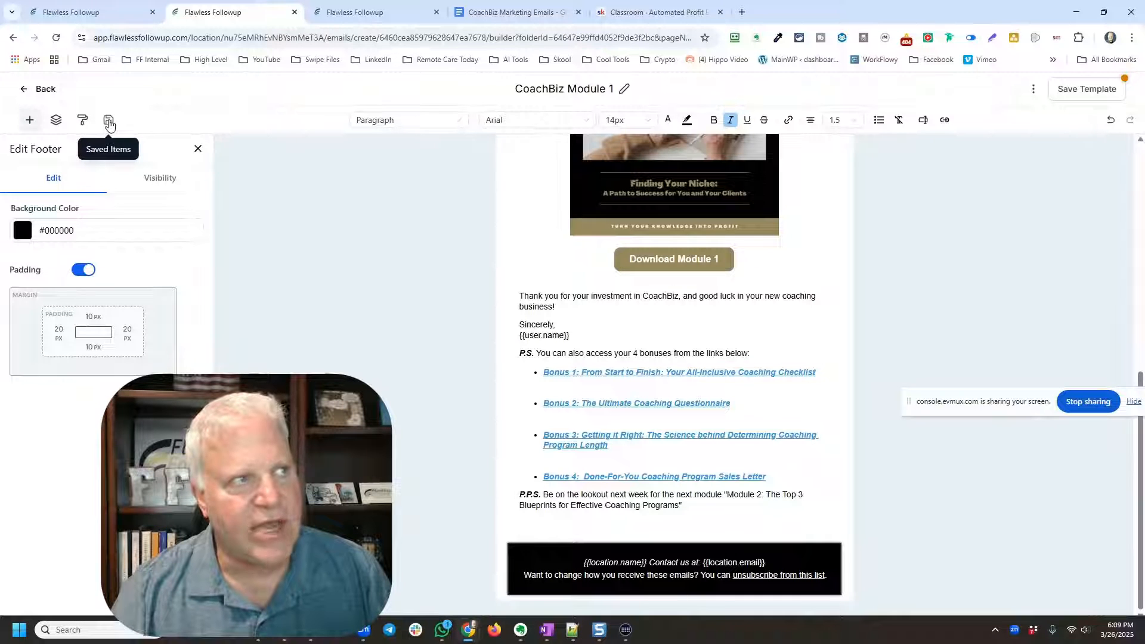
- Save the footer as a reusable item named "Custom Footer - Unsubscribe" and save the CoachBiz Module 1 template
{"action": "left_click", "coordinate": [109, 121]}
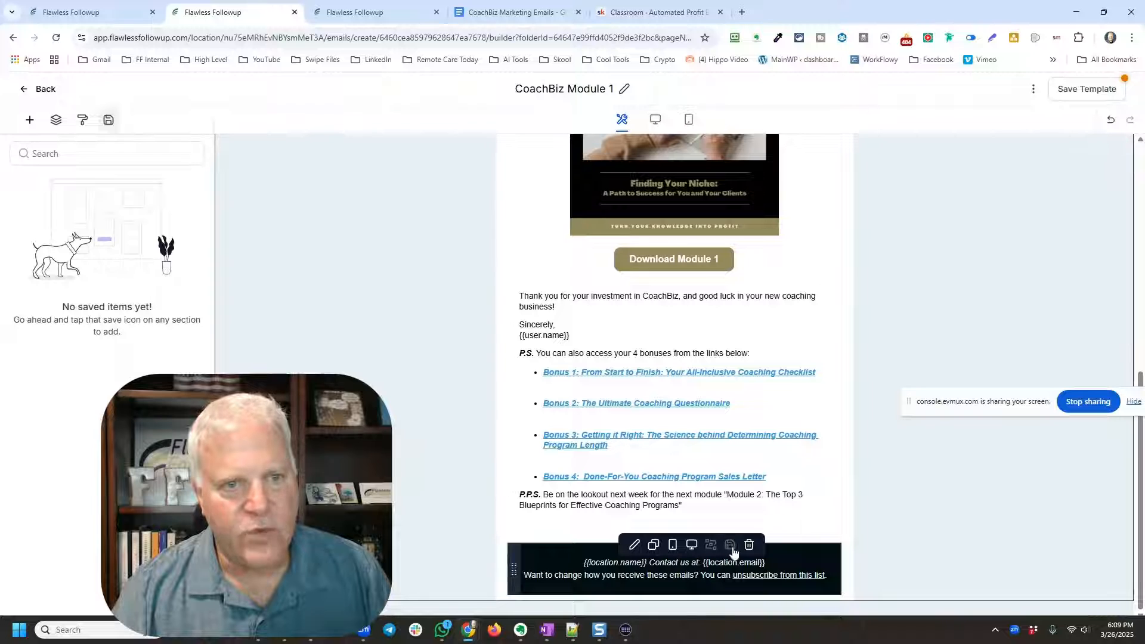
{"action": "left_click", "coordinate": [731, 548]}
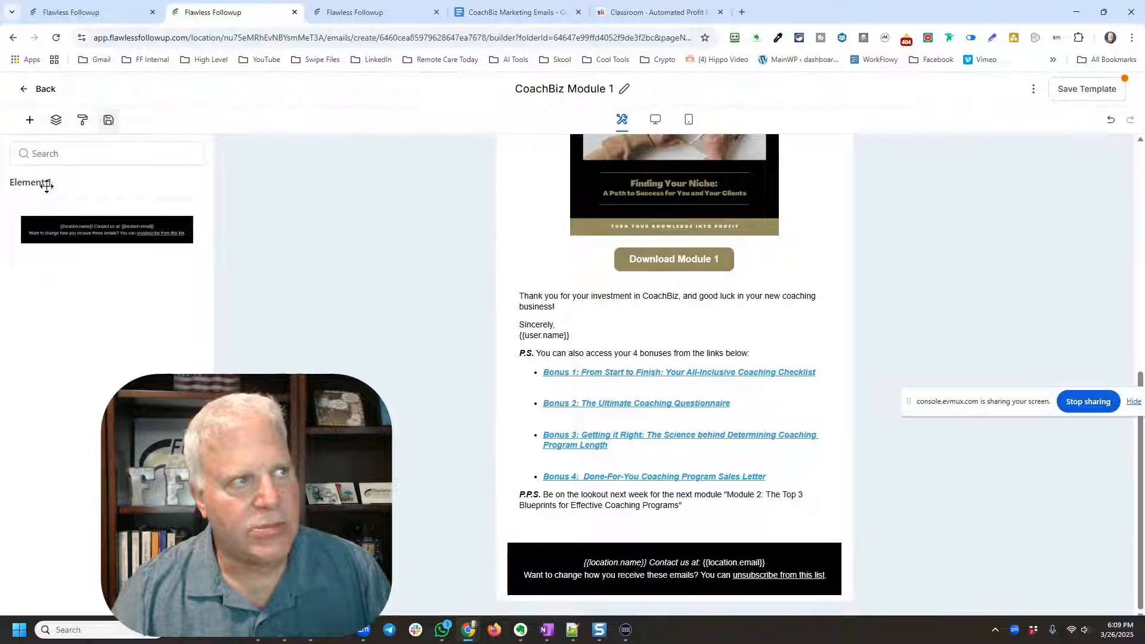
{"action": "left_click", "coordinate": [188, 182]}
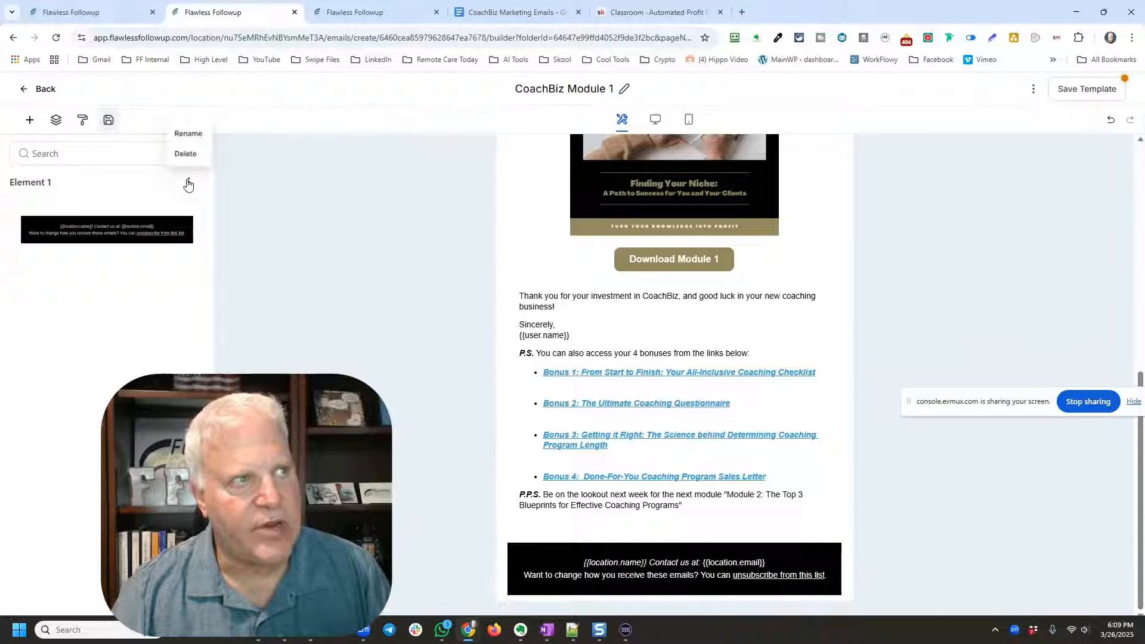
{"action": "left_click", "coordinate": [186, 130]}
{"action": "triple_click", "coordinate": [16, 184]}
{"action": "key", "text": "BackSpace"}
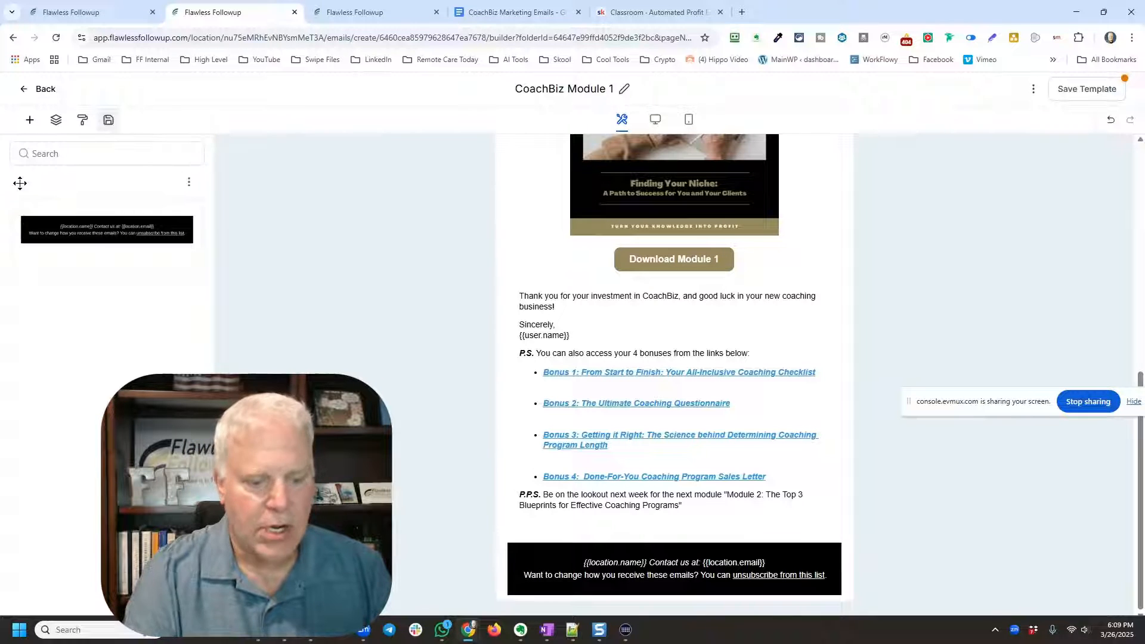
{"action": "type", "text": "Custom Footer - Uns"}
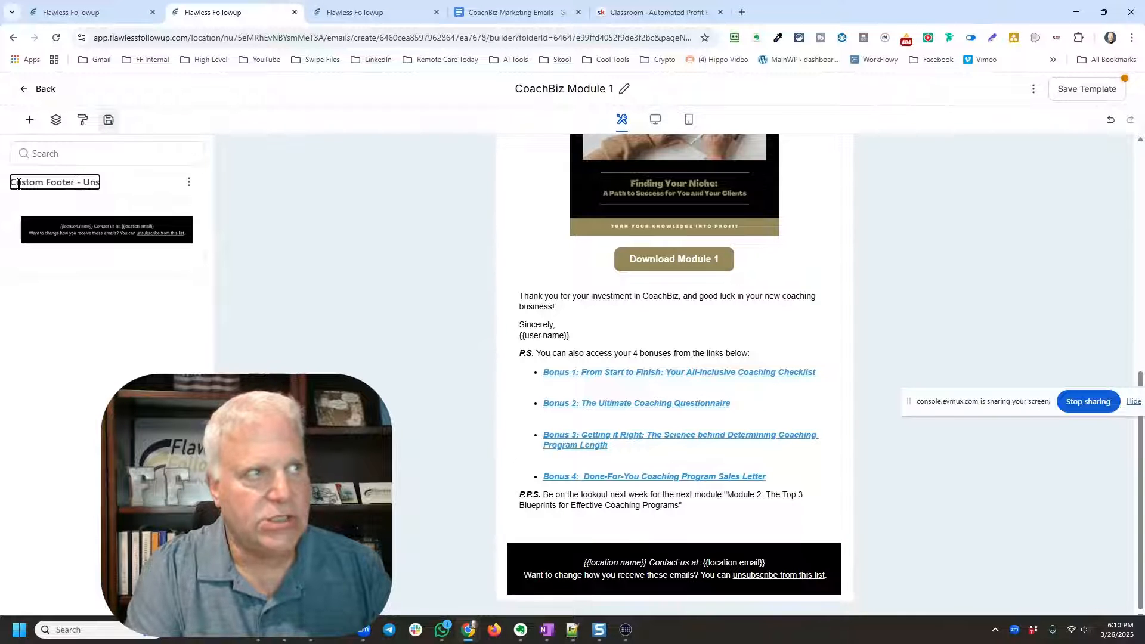
{"action": "type", "text": "ubscribe"}
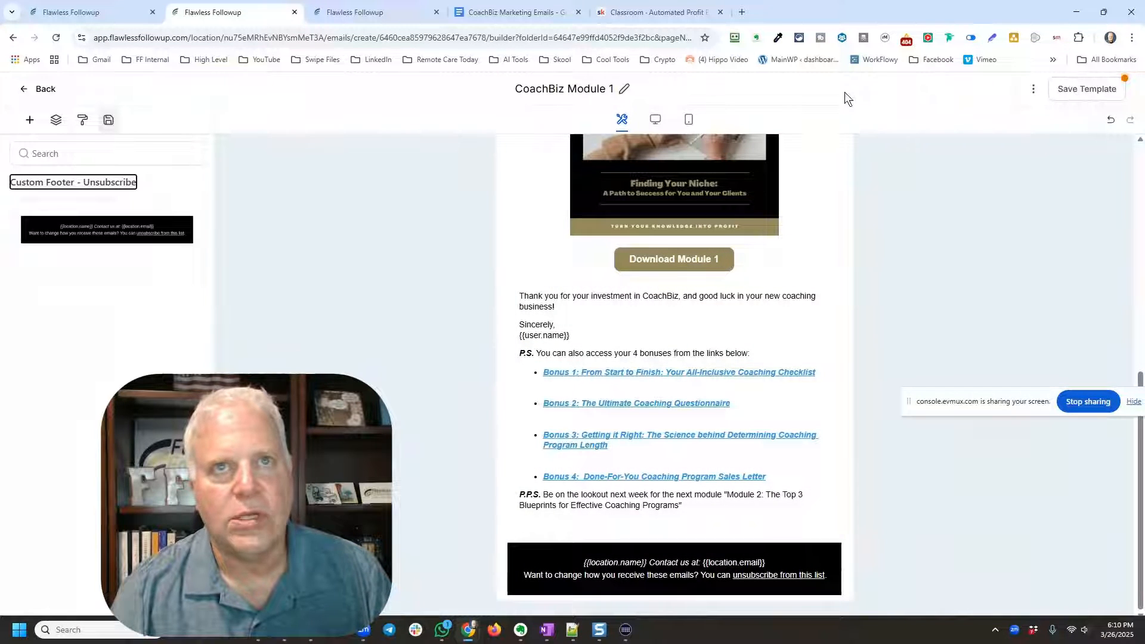
{"action": "left_click", "coordinate": [1072, 91]}
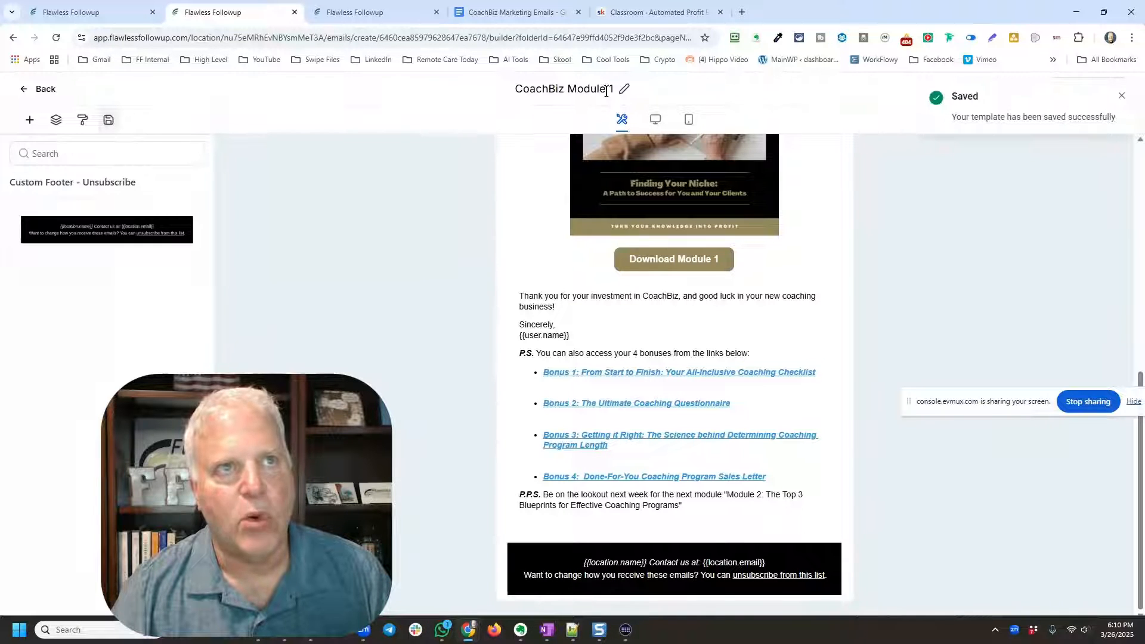
- Add the saved "Custom Footer - Unsubscribe" item below the P.S. text in the CoachBiz Module 2 template and save the template
{"action": "left_click", "coordinate": [40, 88]}
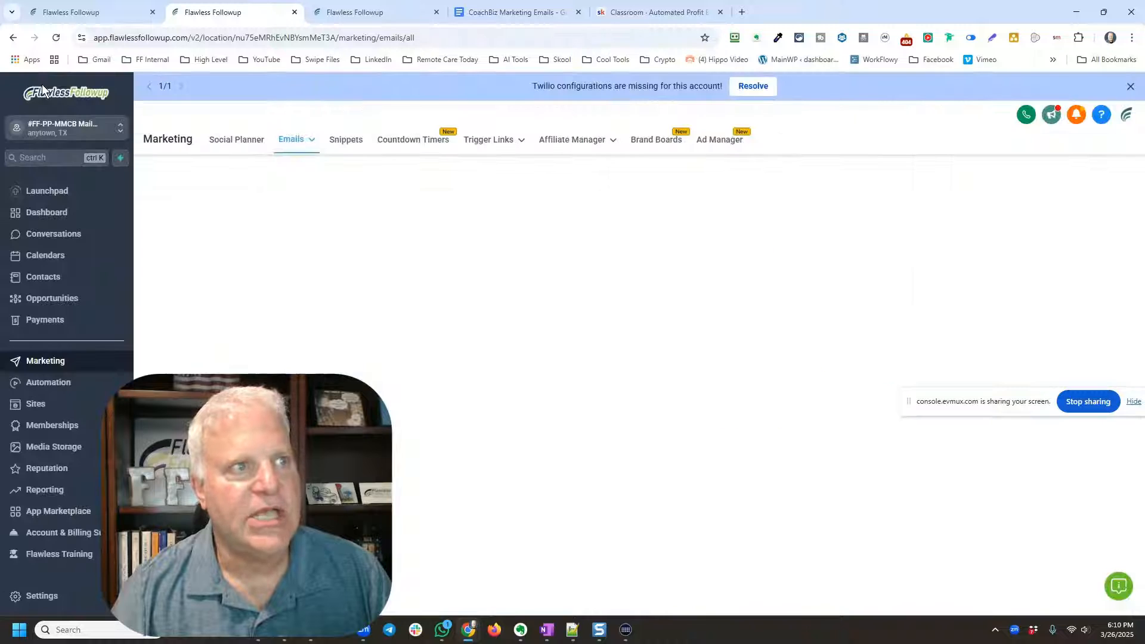
{"action": "scroll", "coordinate": [447, 470], "scroll_direction": "down", "scroll_amount": 1}
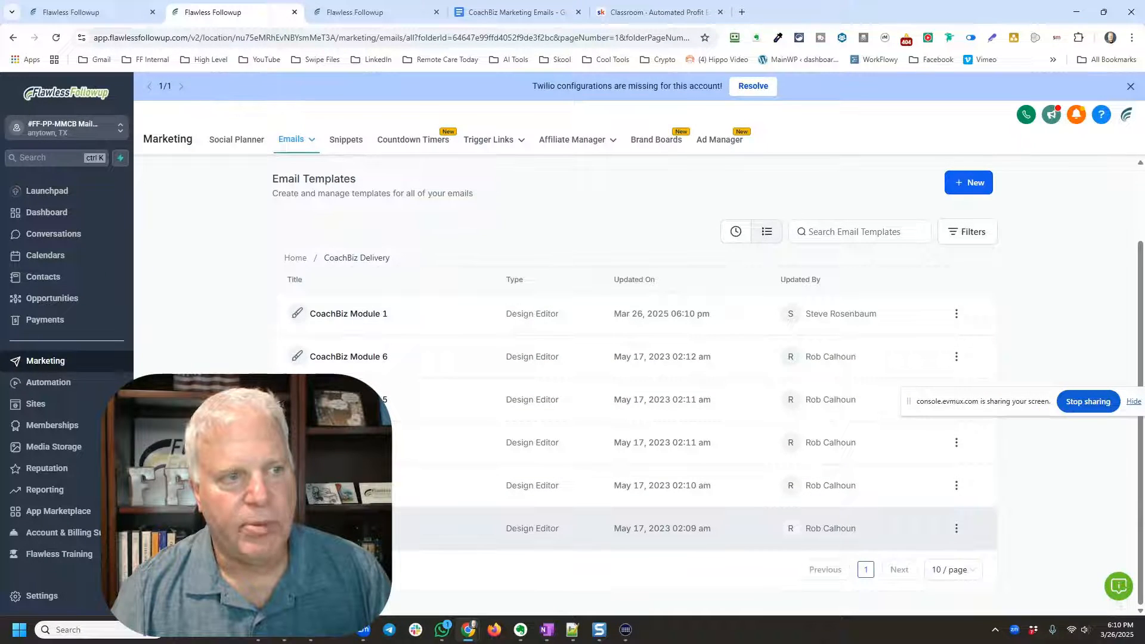
{"action": "left_click", "coordinate": [348, 528]}
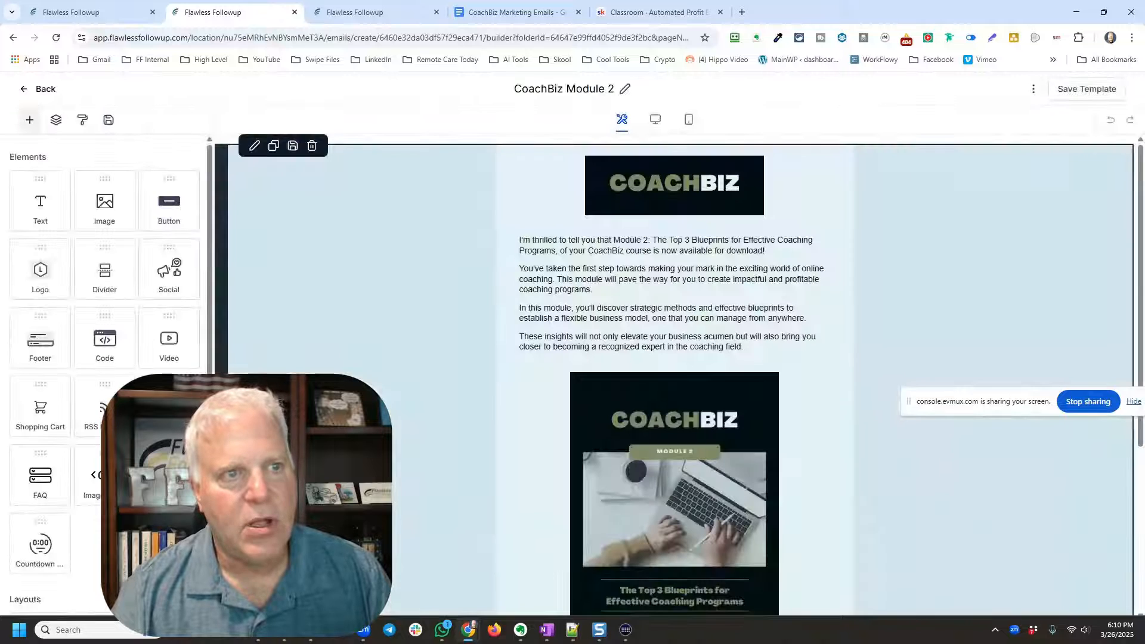
{"action": "scroll", "coordinate": [569, 361], "scroll_direction": "down", "scroll_amount": 3}
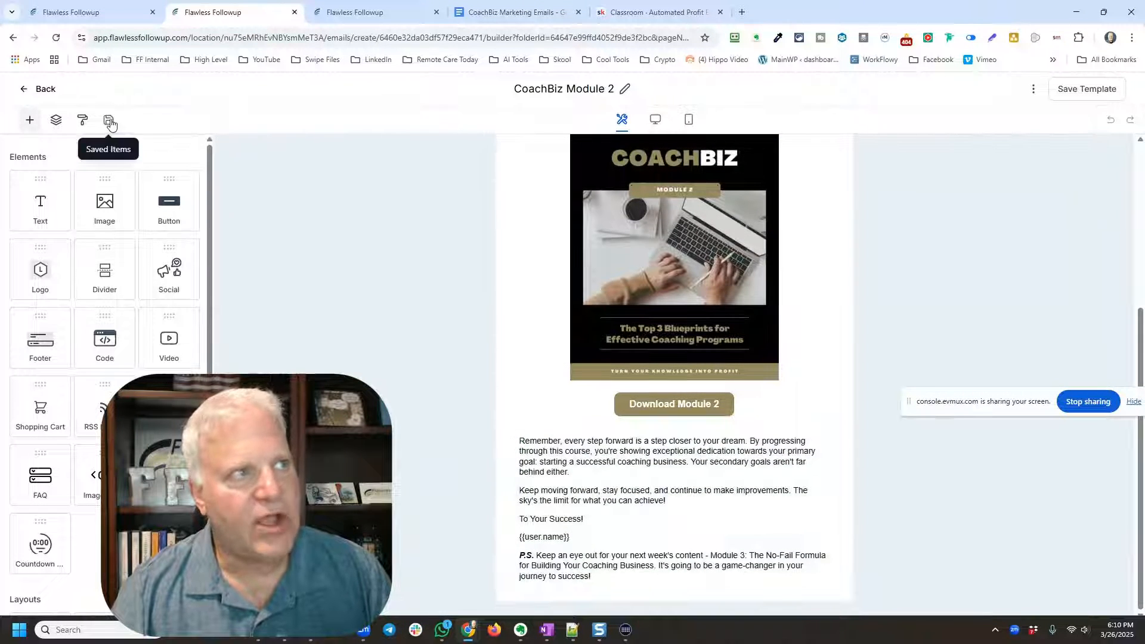
{"action": "left_click", "coordinate": [108, 122]}
{"action": "left_click_drag", "start_coordinate": [47, 230], "coordinate": [608, 528]}
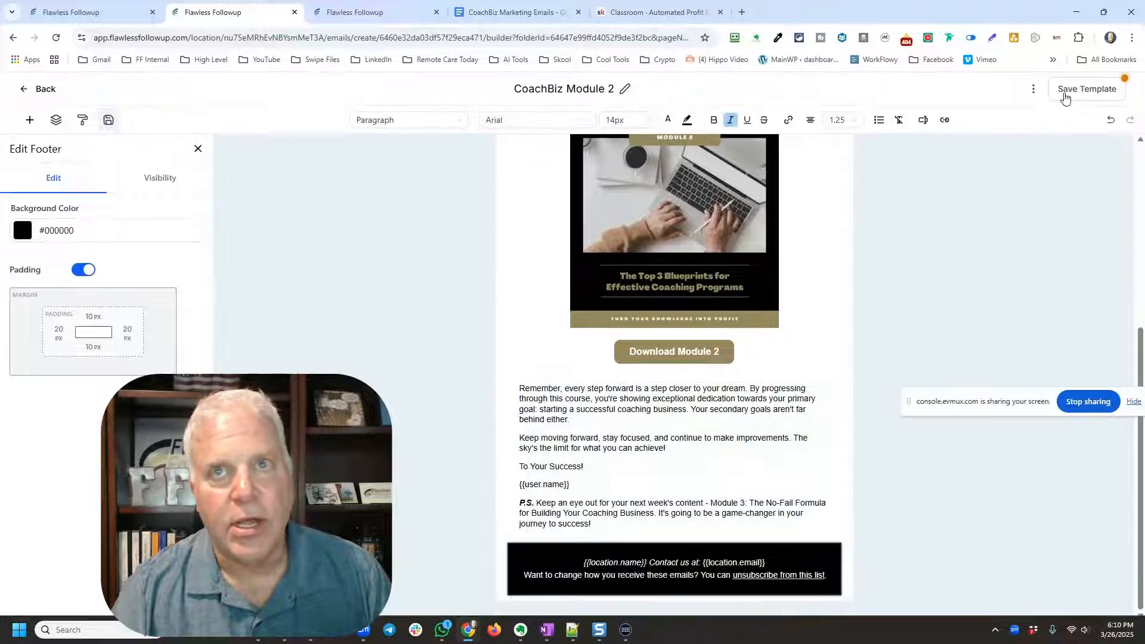
{"action": "left_click", "coordinate": [1063, 91]}
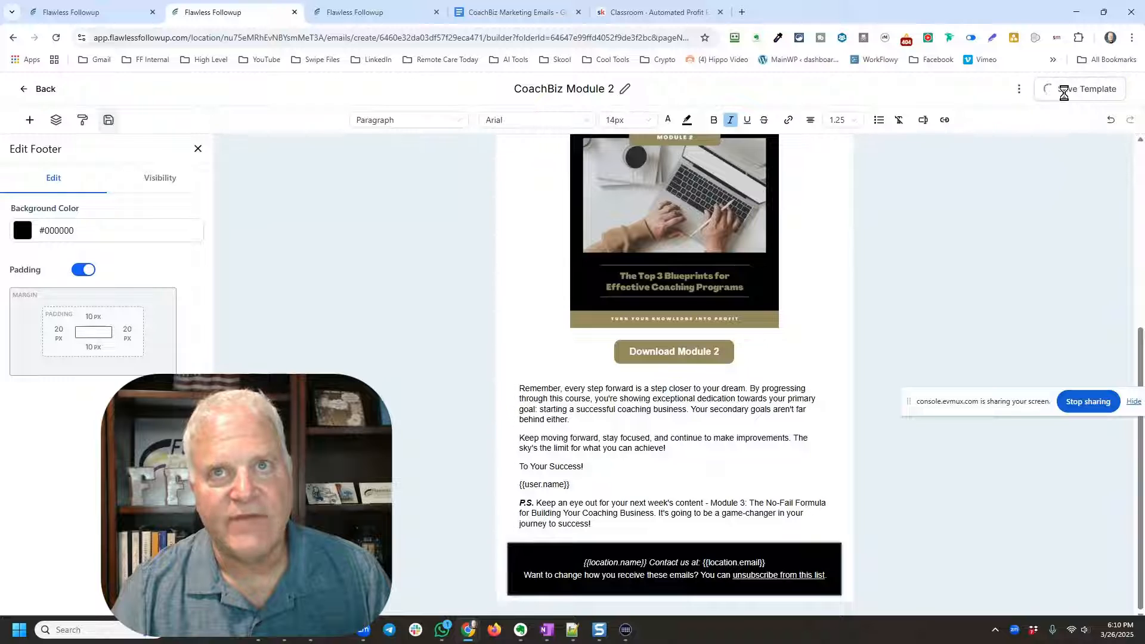
- Add the saved "Custom Footer - Unsubscribe" item below the P.S. text in the CoachBiz Module 3 template, save the template and leave the editor
{"action": "left_click", "coordinate": [33, 89]}
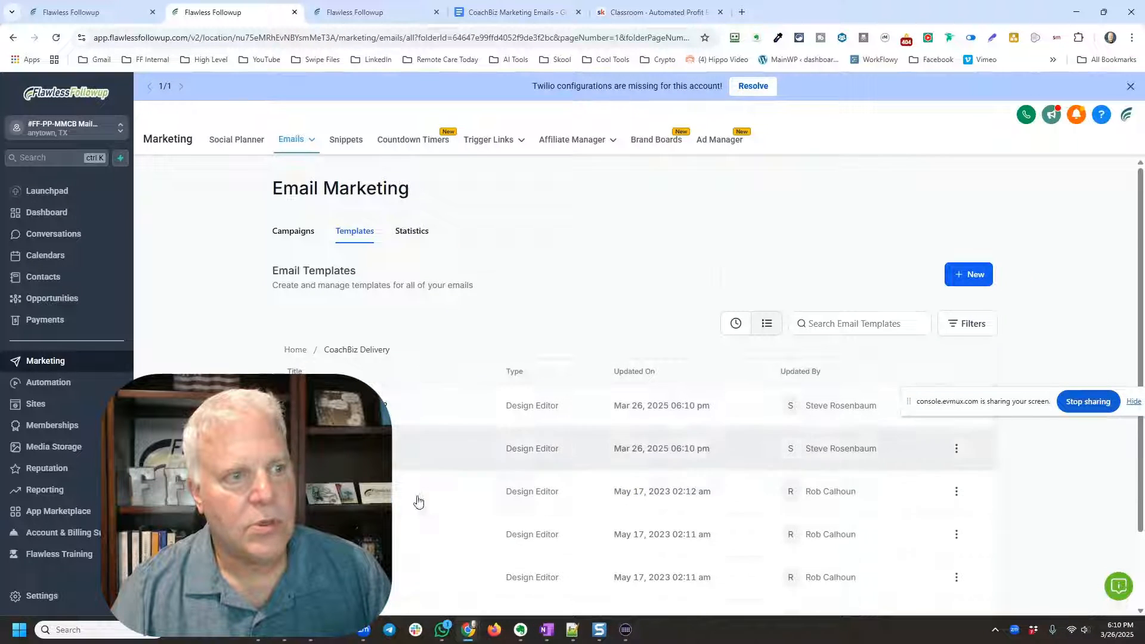
{"action": "left_click", "coordinate": [411, 543]}
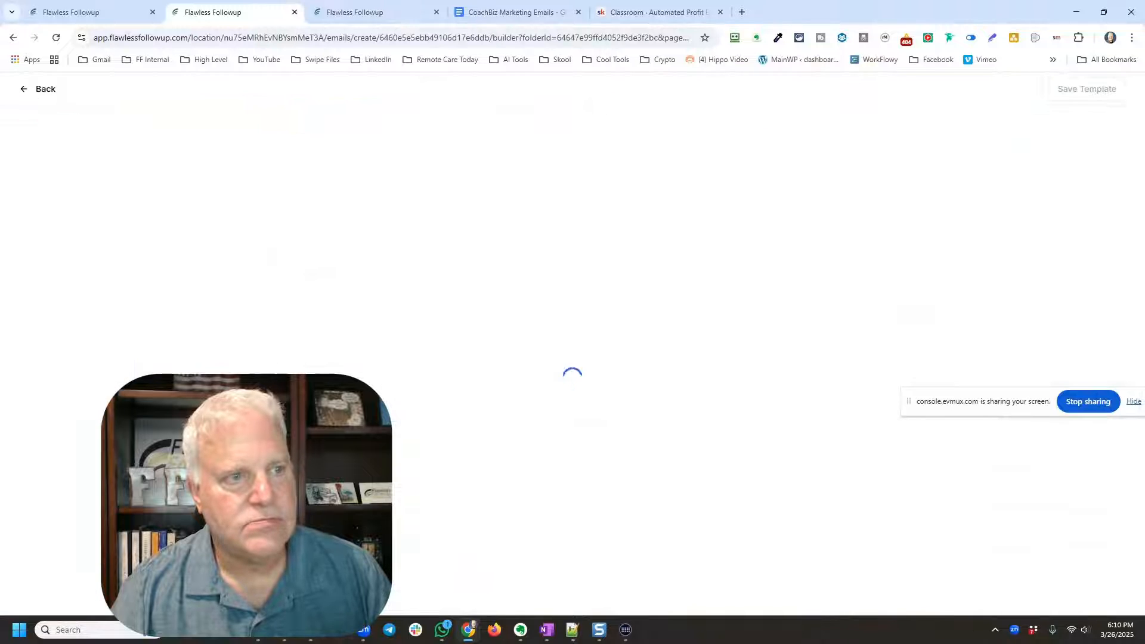
{"action": "scroll", "coordinate": [639, 400], "scroll_direction": "down", "scroll_amount": 4}
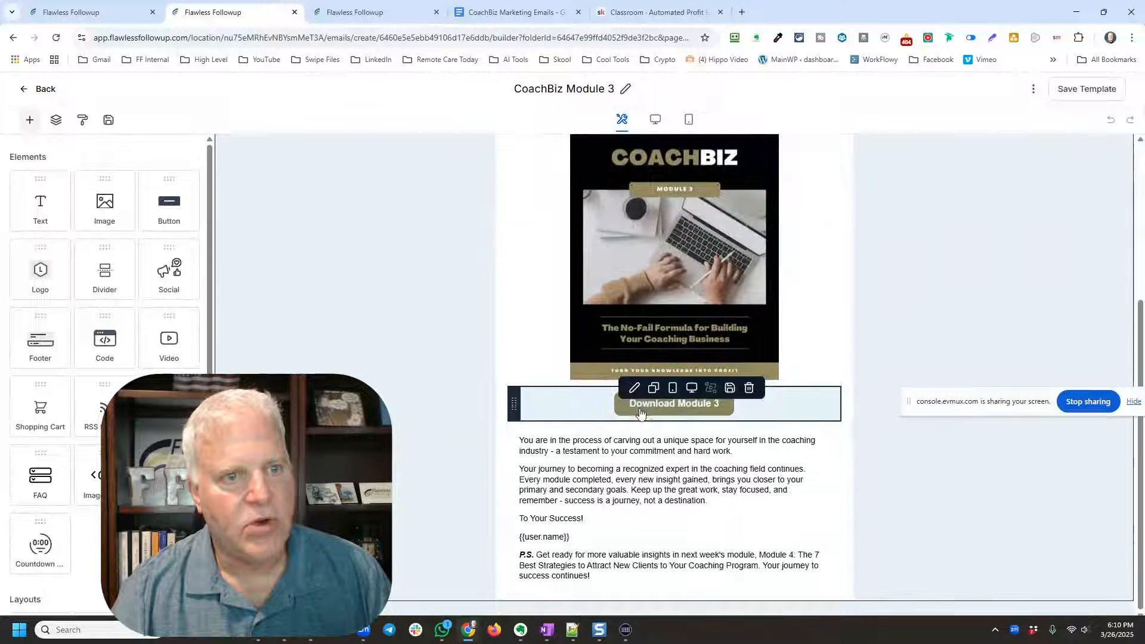
{"action": "left_click", "coordinate": [109, 120]}
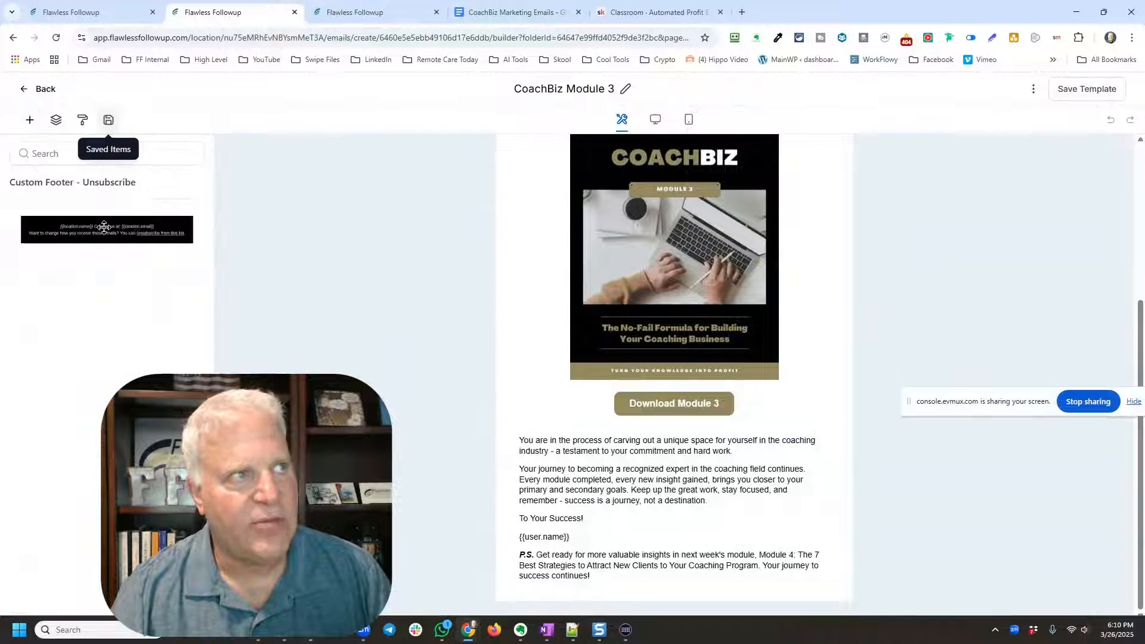
{"action": "left_click_drag", "start_coordinate": [38, 226], "coordinate": [554, 567]}
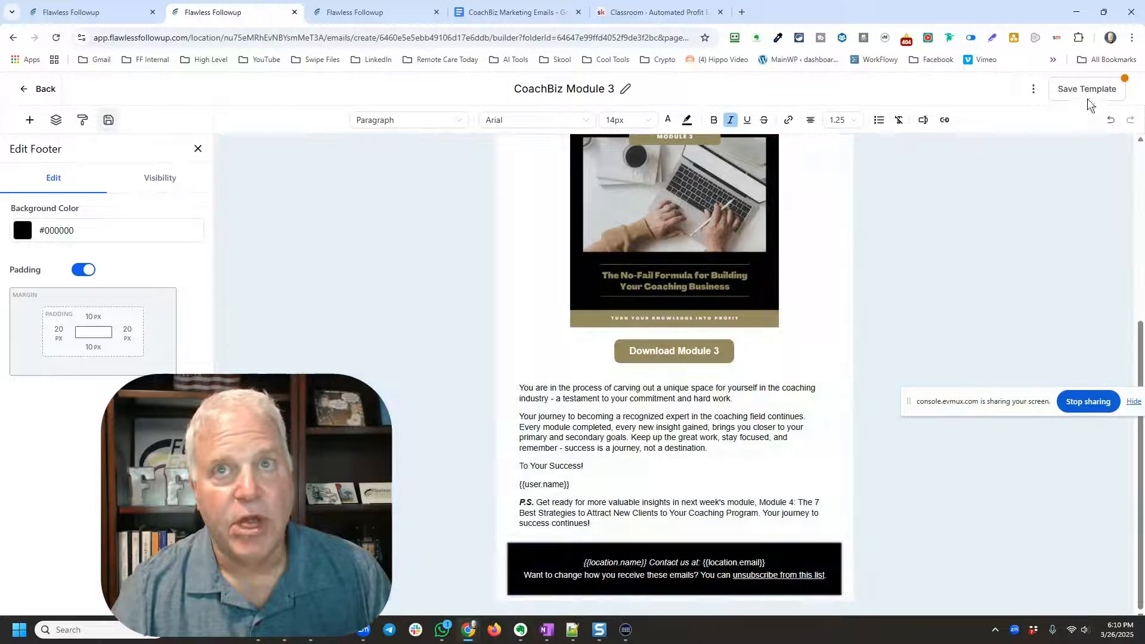
{"action": "left_click", "coordinate": [1080, 91]}
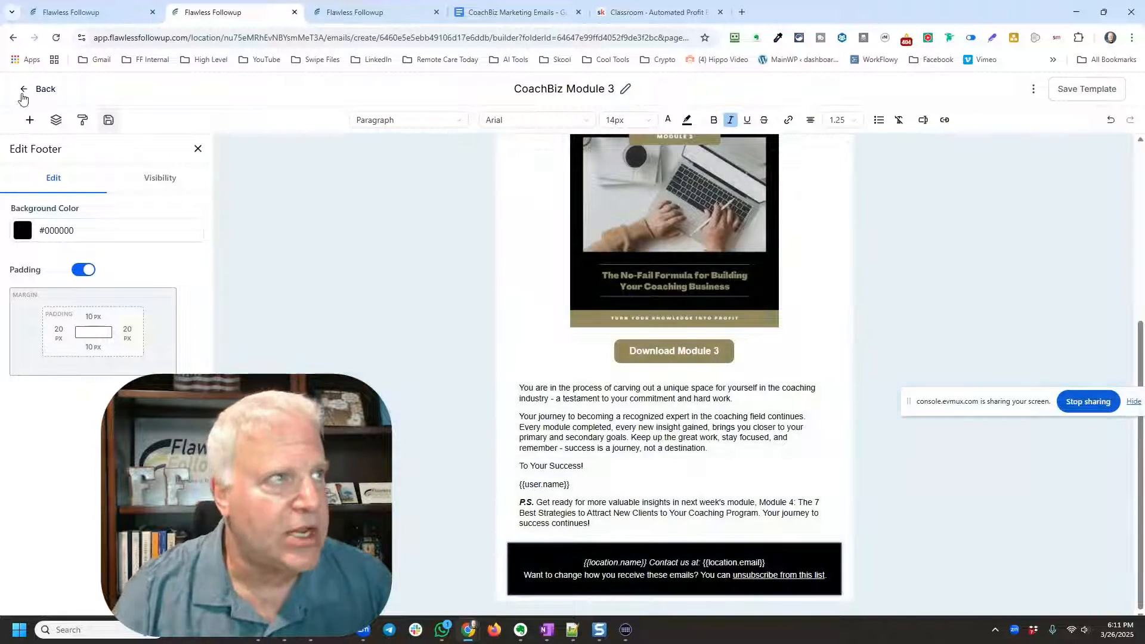
{"action": "left_click", "coordinate": [24, 90]}
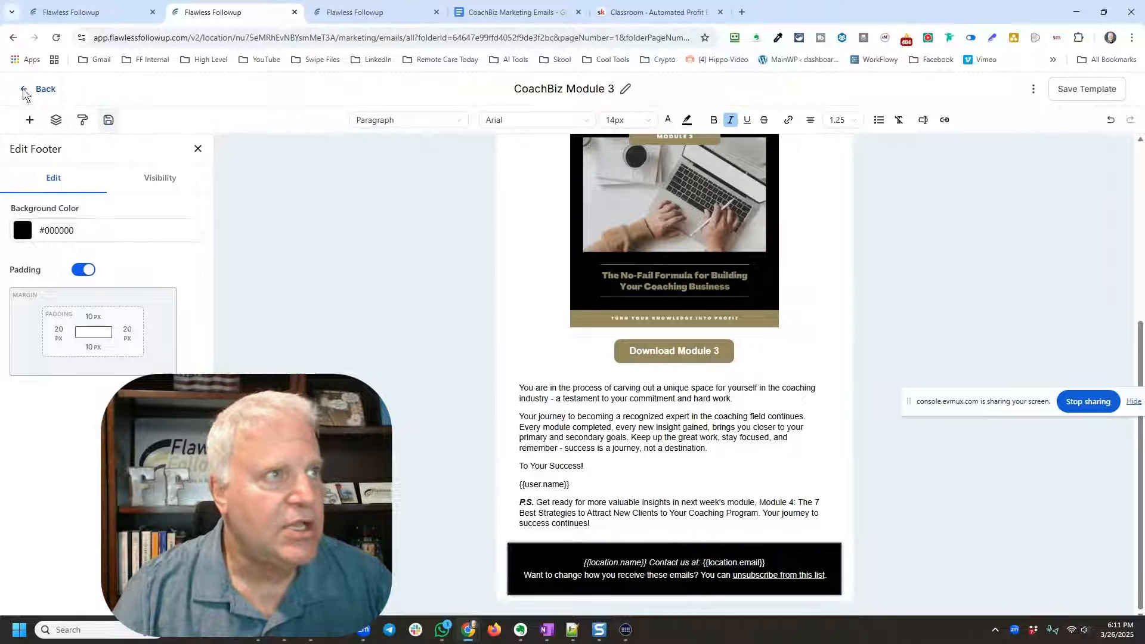
- Open the automation workflow list and examine the recipes available for creating a new workflow
{"action": "left_click", "coordinate": [54, 383]}
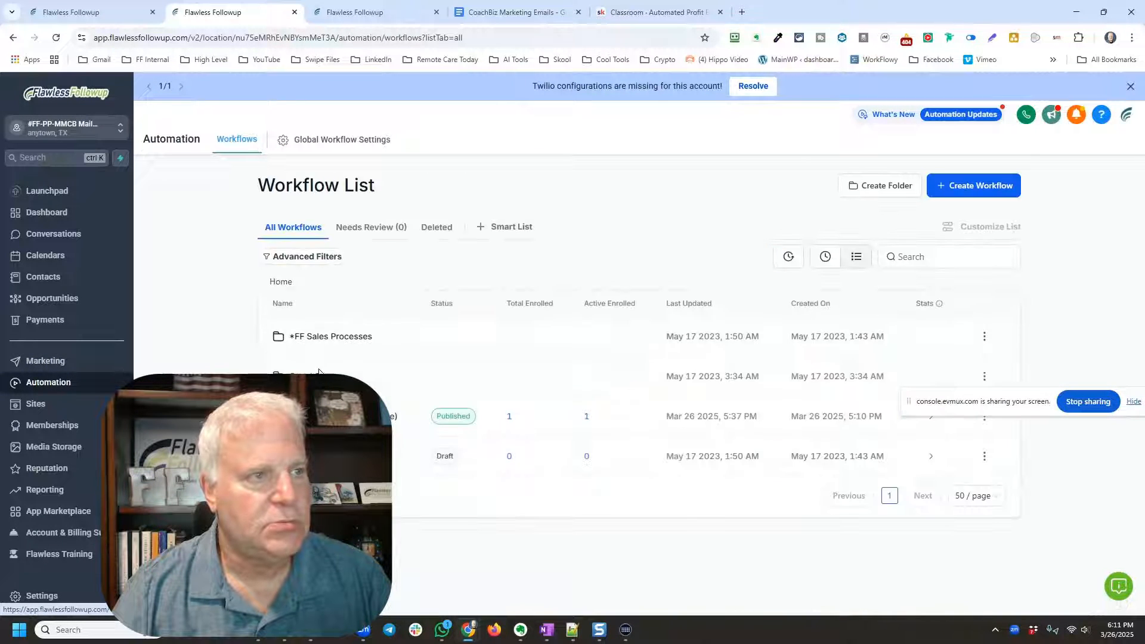
{"action": "left_click", "coordinate": [975, 187]}
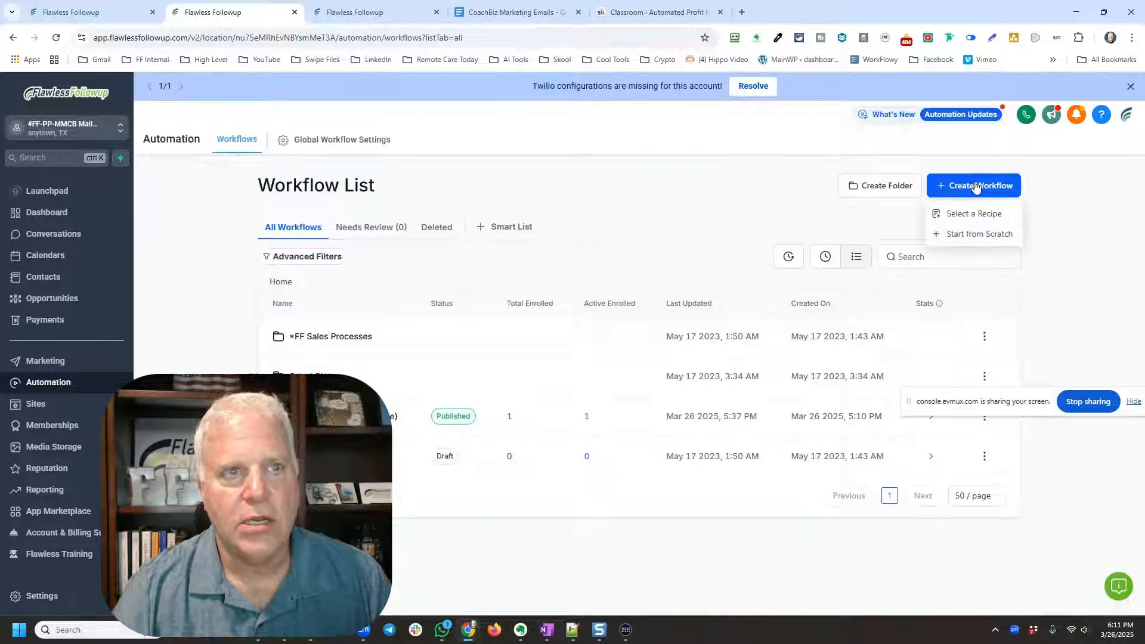
{"action": "left_click", "coordinate": [972, 218]}
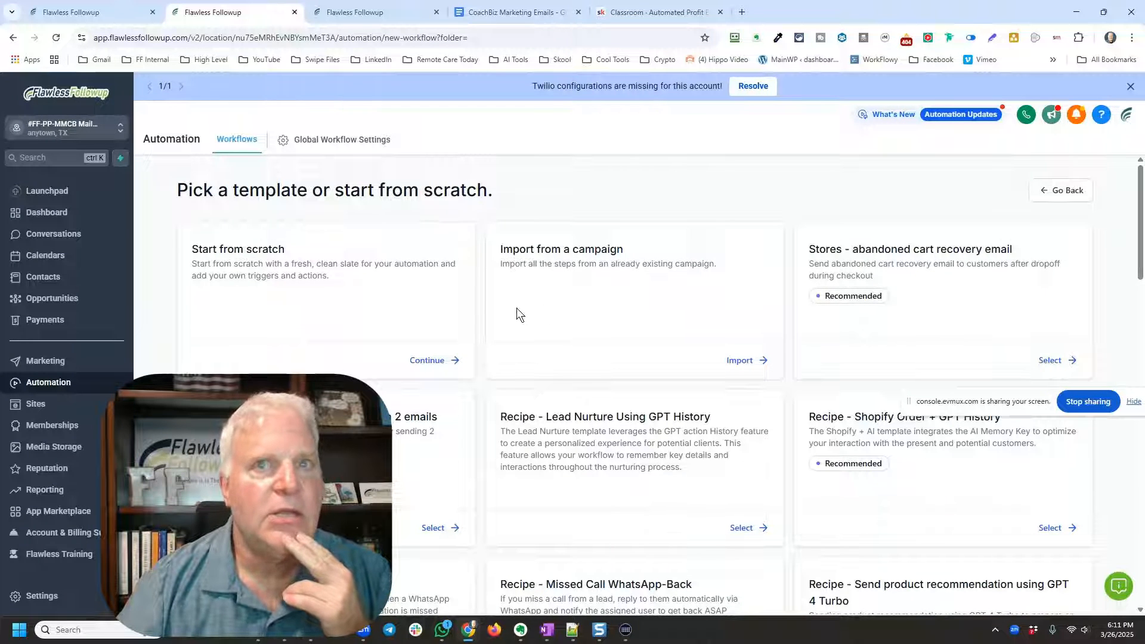
{"action": "scroll", "coordinate": [512, 308], "scroll_direction": "down", "scroll_amount": 2}
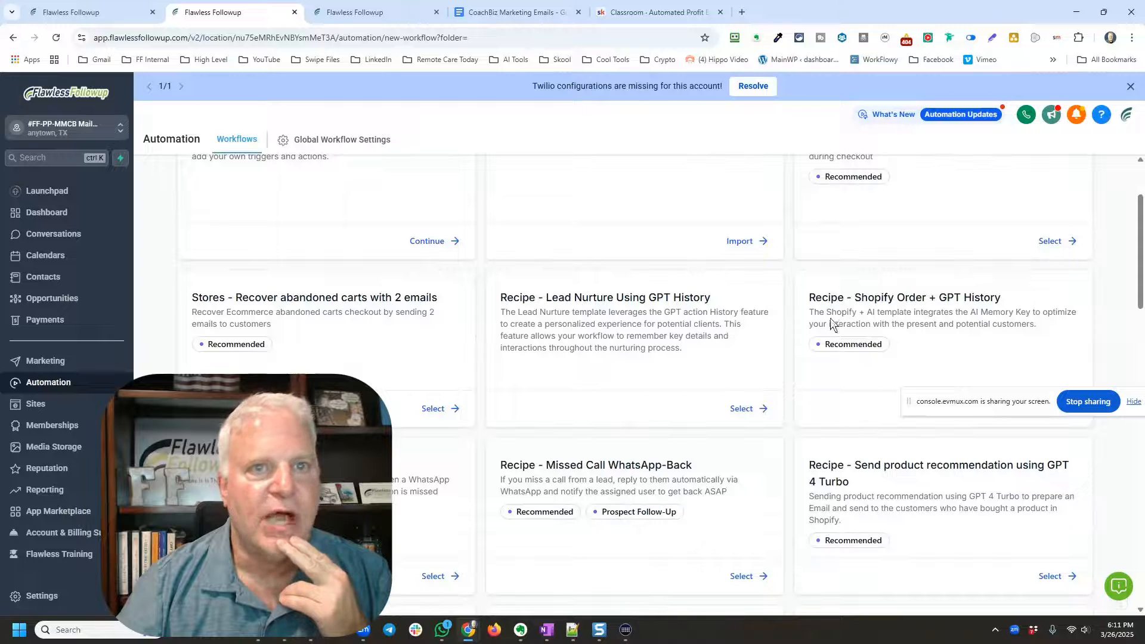
{"action": "scroll", "coordinate": [269, 316], "scroll_direction": "down", "scroll_amount": 3}
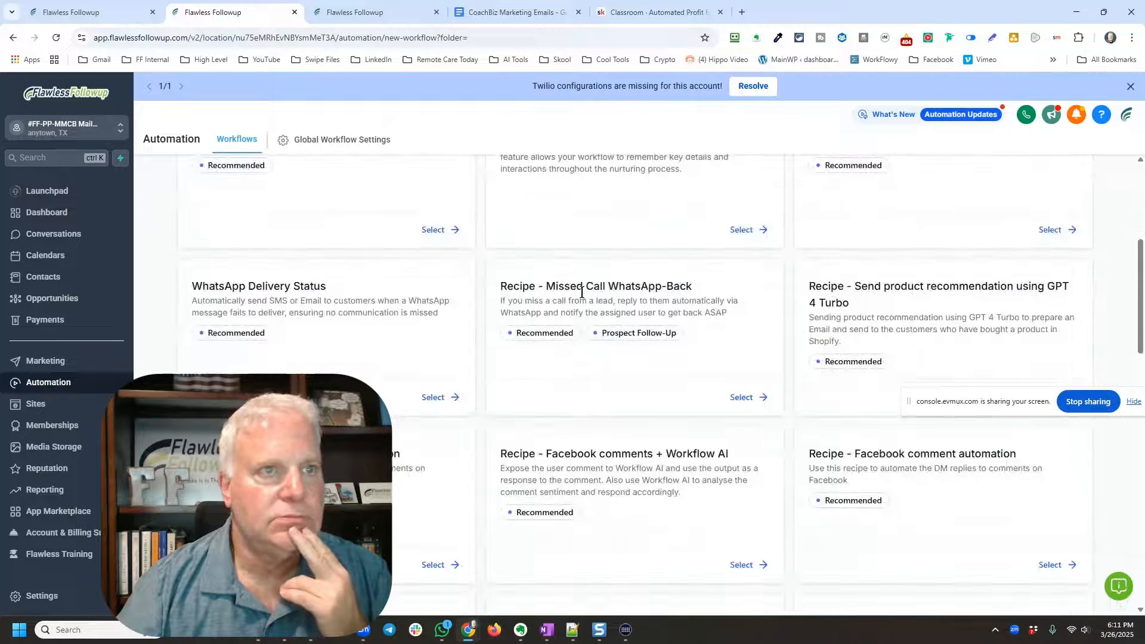
{"action": "scroll", "coordinate": [343, 340], "scroll_direction": "down", "scroll_amount": 3}
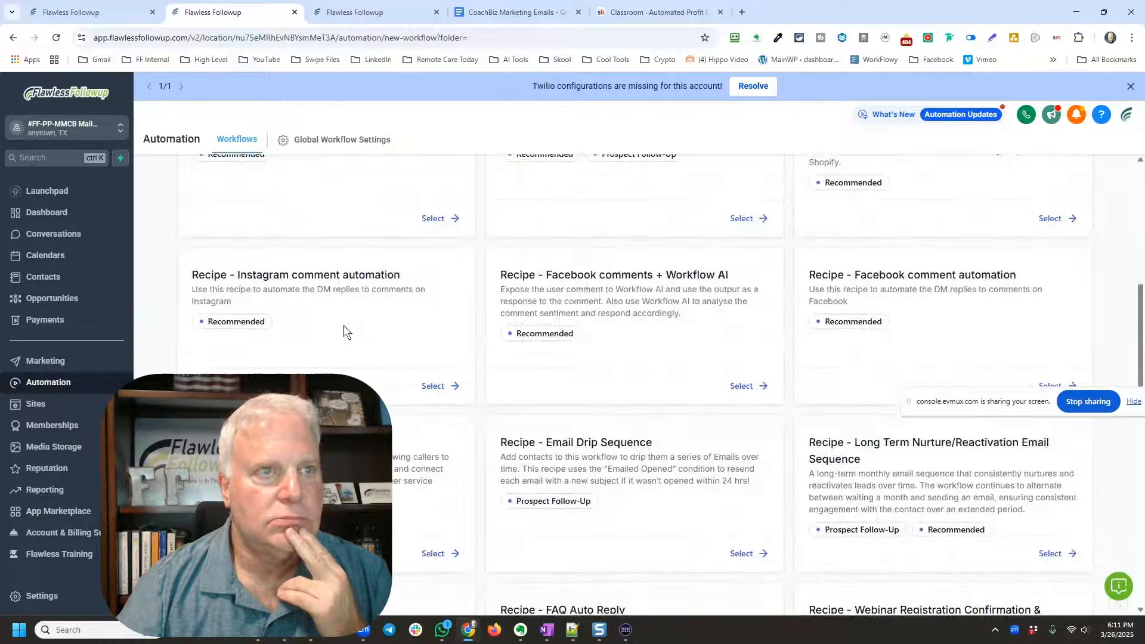
{"action": "scroll", "coordinate": [298, 348], "scroll_direction": "down", "scroll_amount": 2}
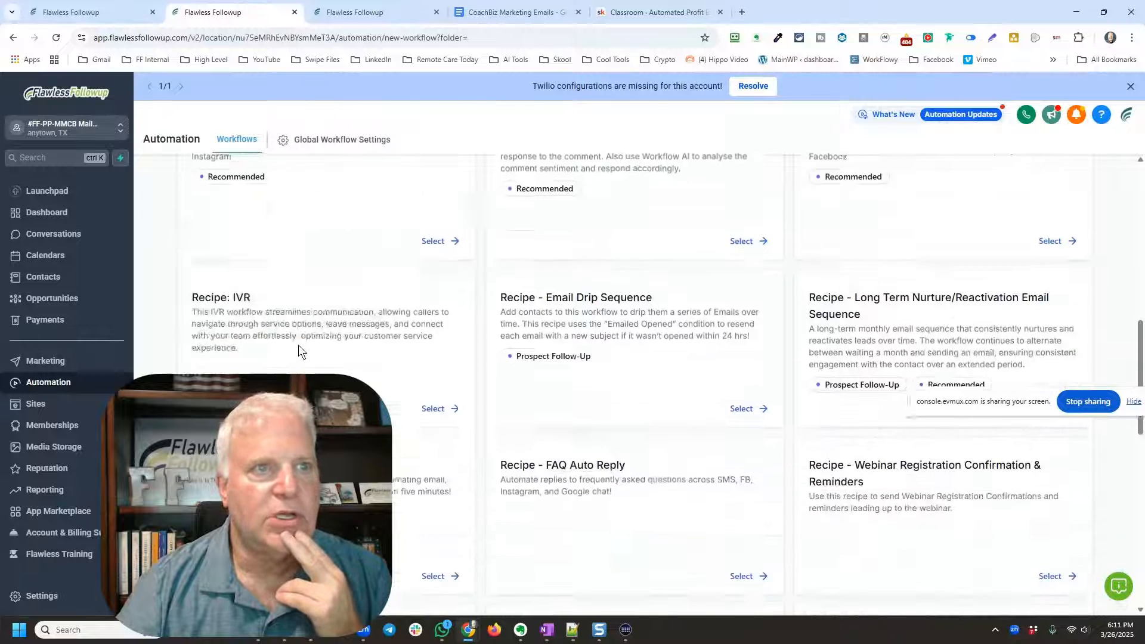
{"action": "scroll", "coordinate": [299, 345], "scroll_direction": "down", "scroll_amount": 1}
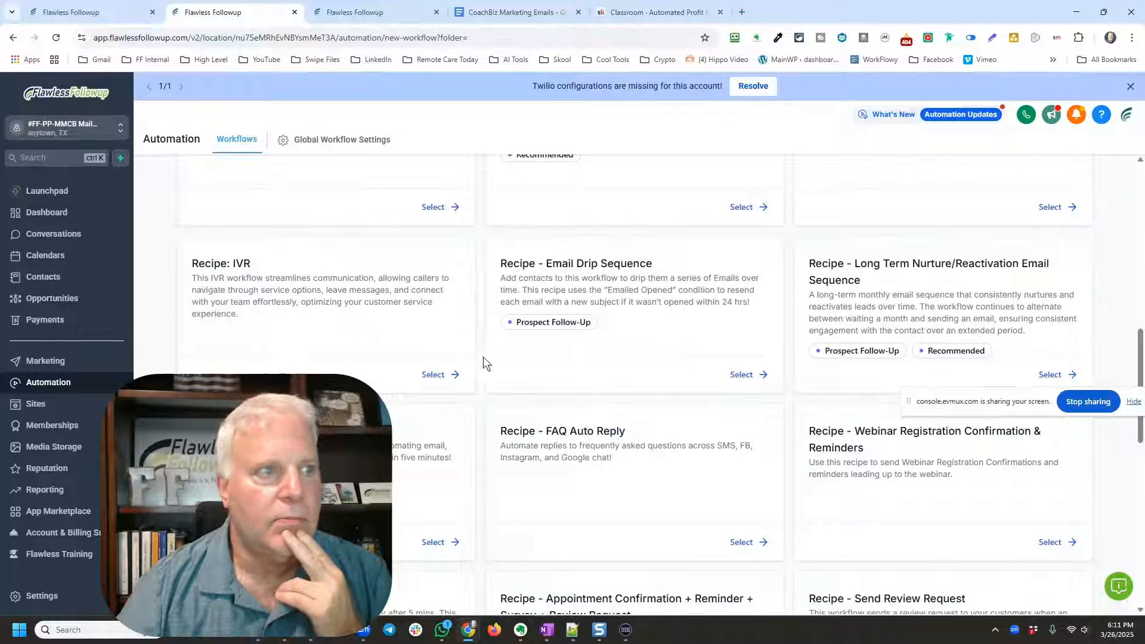
{"action": "scroll", "coordinate": [358, 337], "scroll_direction": "down", "scroll_amount": 3}
{"action": "scroll", "coordinate": [339, 332], "scroll_direction": "down", "scroll_amount": 3}
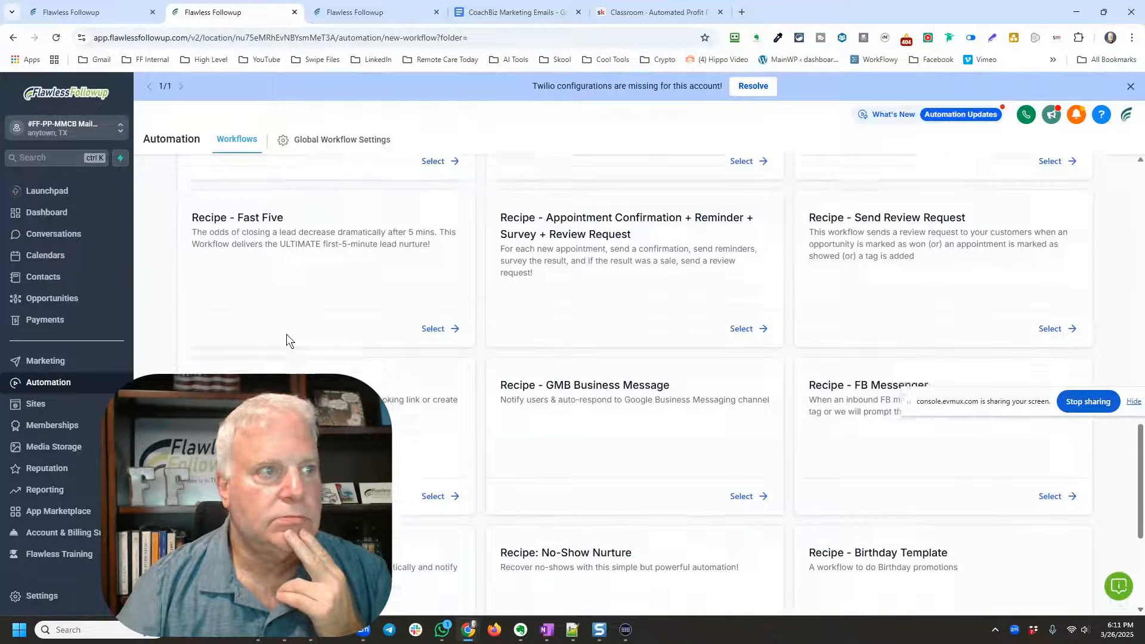
{"action": "scroll", "coordinate": [286, 339], "scroll_direction": "down", "scroll_amount": 2}
{"action": "scroll", "coordinate": [537, 334], "scroll_direction": "down", "scroll_amount": 3}
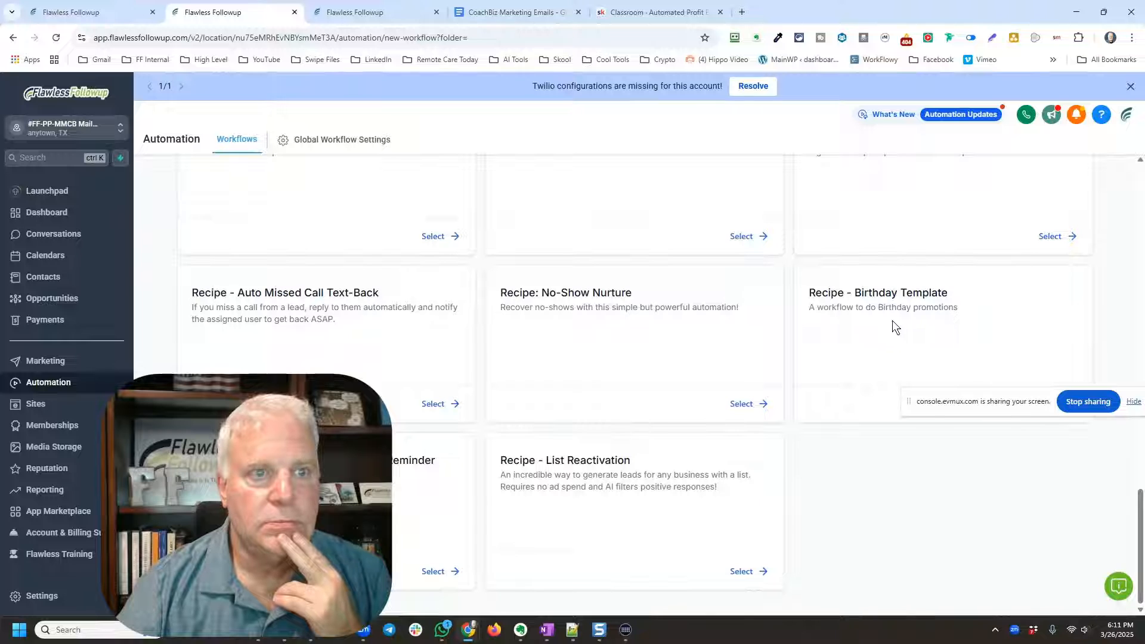
{"action": "scroll", "coordinate": [792, 480], "scroll_direction": "up", "scroll_amount": 10}
{"action": "scroll", "coordinate": [819, 388], "scroll_direction": "up", "scroll_amount": 8}
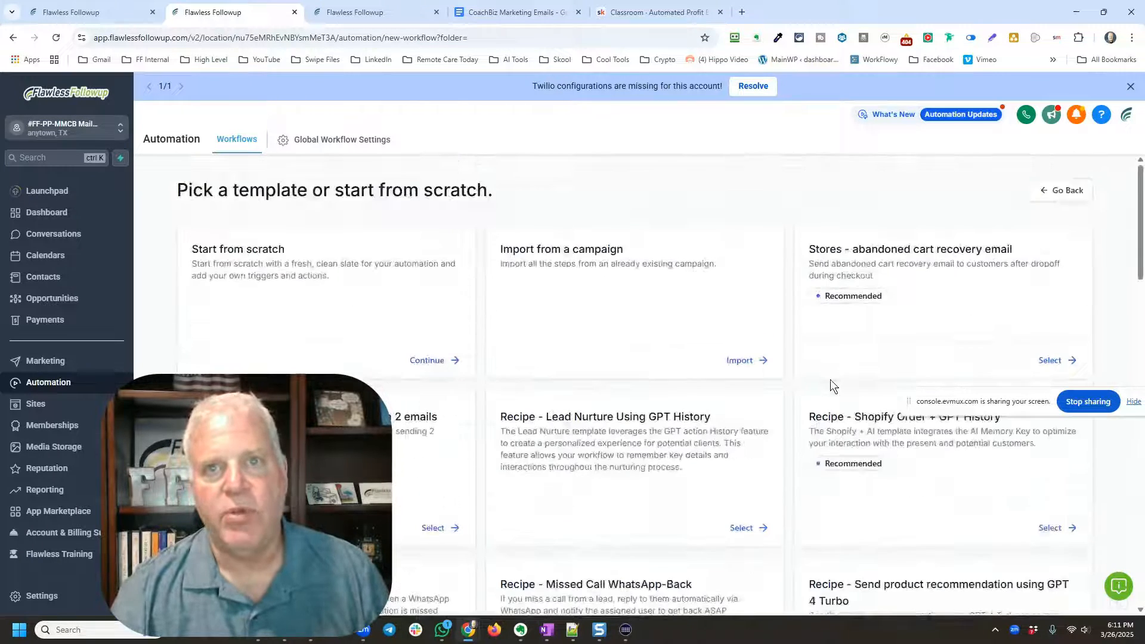
{"action": "left_click", "coordinate": [1065, 191]}
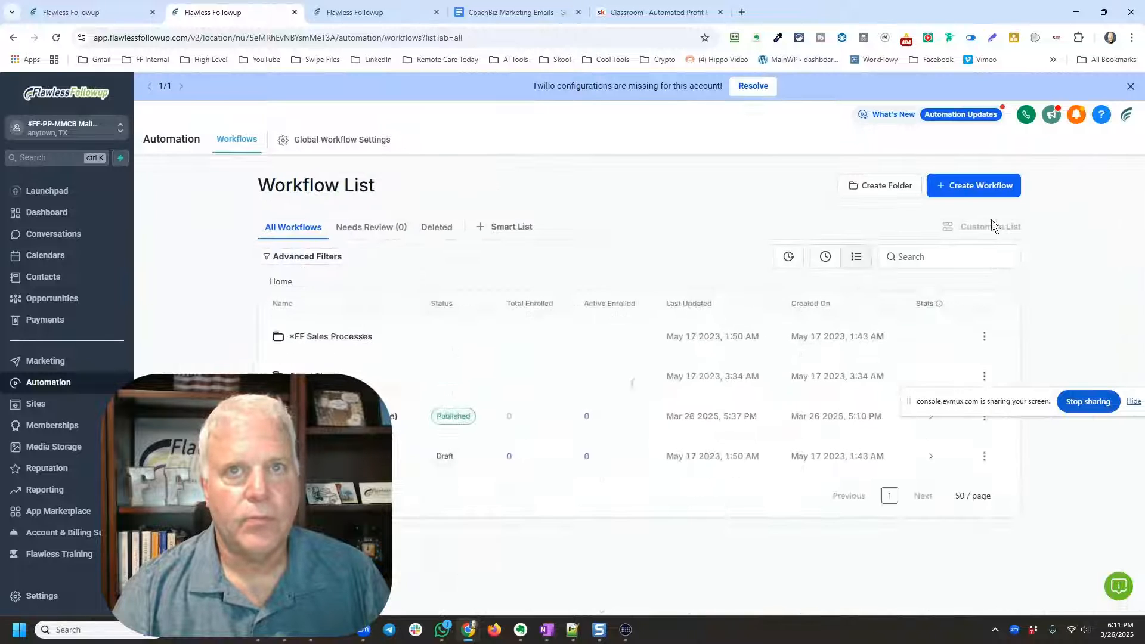
- Create a new workflow from scratch and give it an Email Events trigger
{"action": "left_click", "coordinate": [984, 194]}
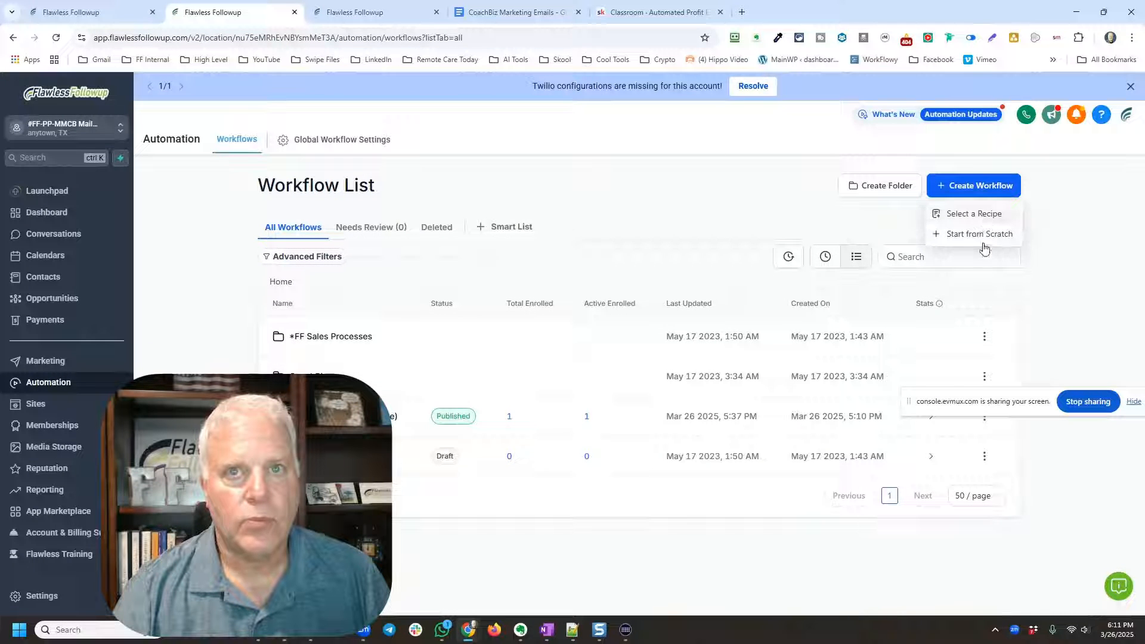
{"action": "left_click", "coordinate": [981, 235]}
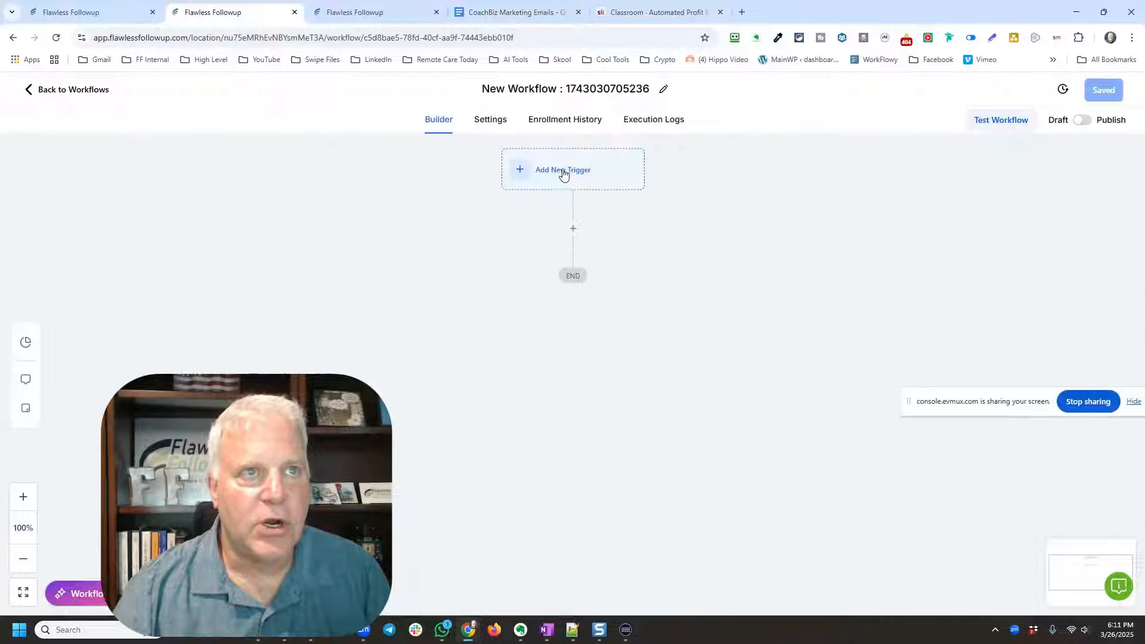
{"action": "left_click", "coordinate": [561, 174]}
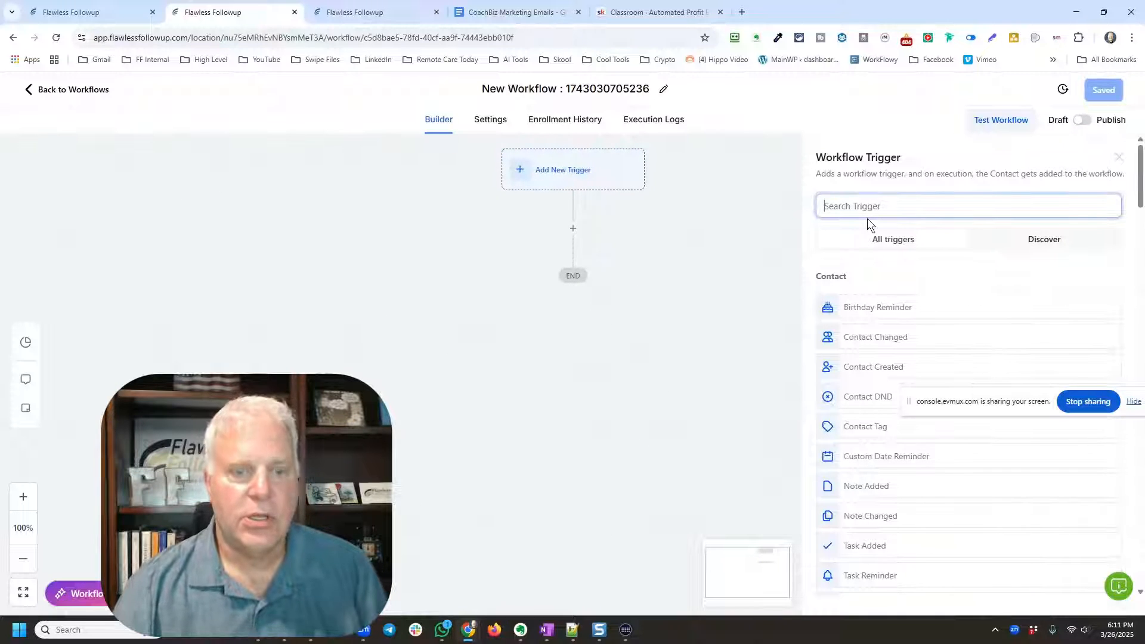
{"action": "type", "text": "s"}
{"action": "key", "text": "BackSpace"}
{"action": "key", "text": "BackSpace"}
{"action": "type", "text": "eve"}
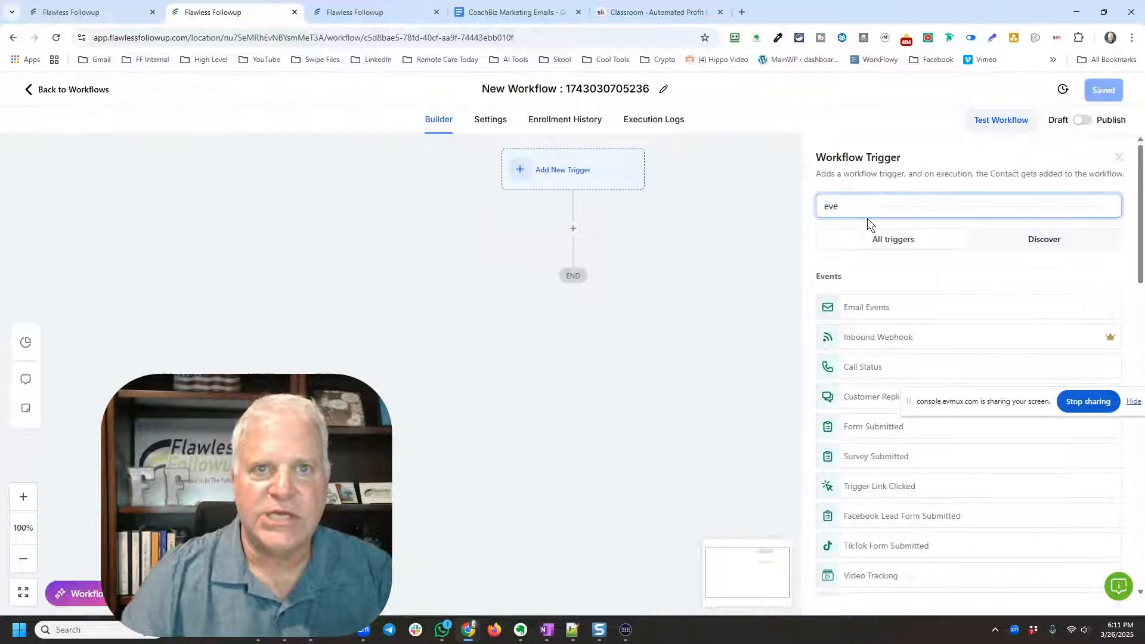
{"action": "left_click", "coordinate": [876, 307]}
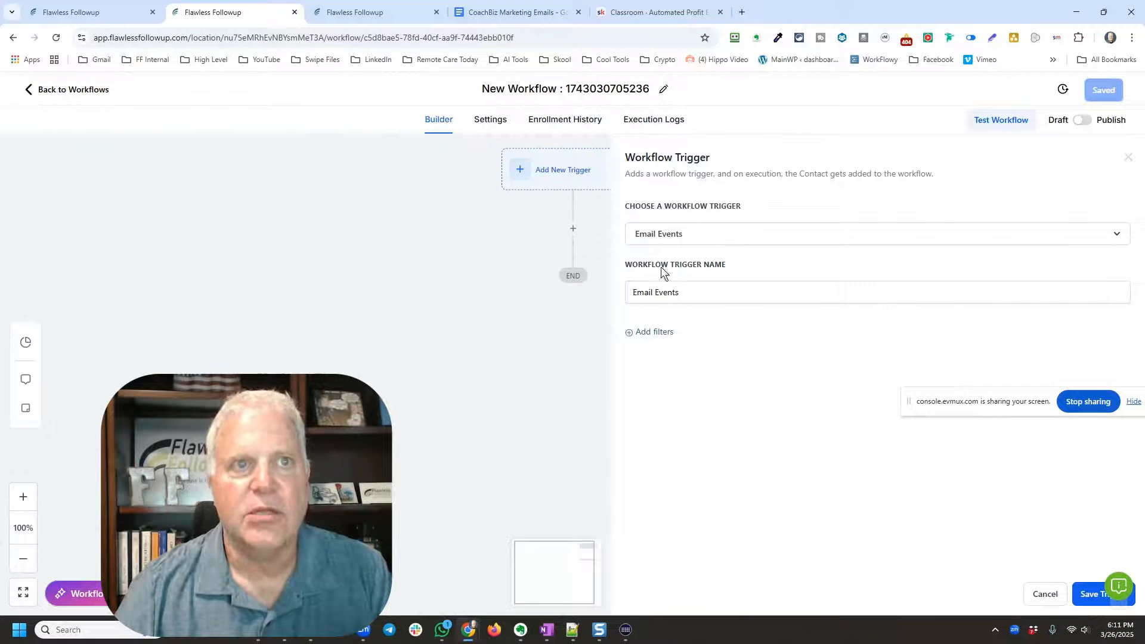
- Add an Event filter to the Email Events trigger and set it to Unsubscribed
{"action": "left_click", "coordinate": [646, 332]}
{"action": "left_click", "coordinate": [657, 355]}
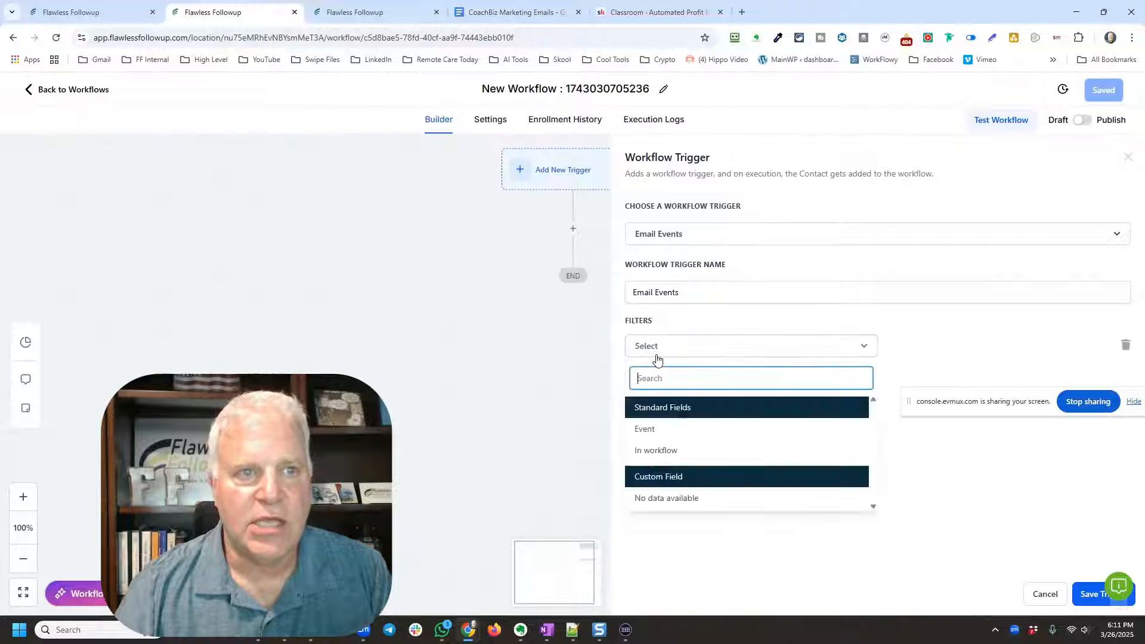
{"action": "left_click", "coordinate": [662, 430]}
{"action": "left_click", "coordinate": [907, 351]}
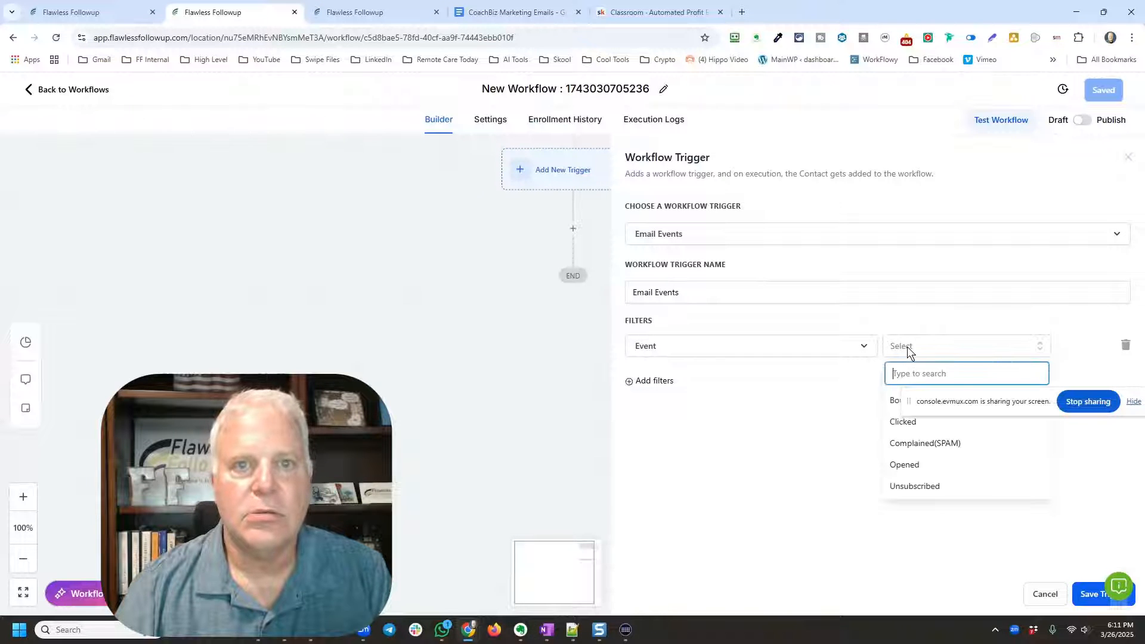
{"action": "left_click", "coordinate": [927, 489]}
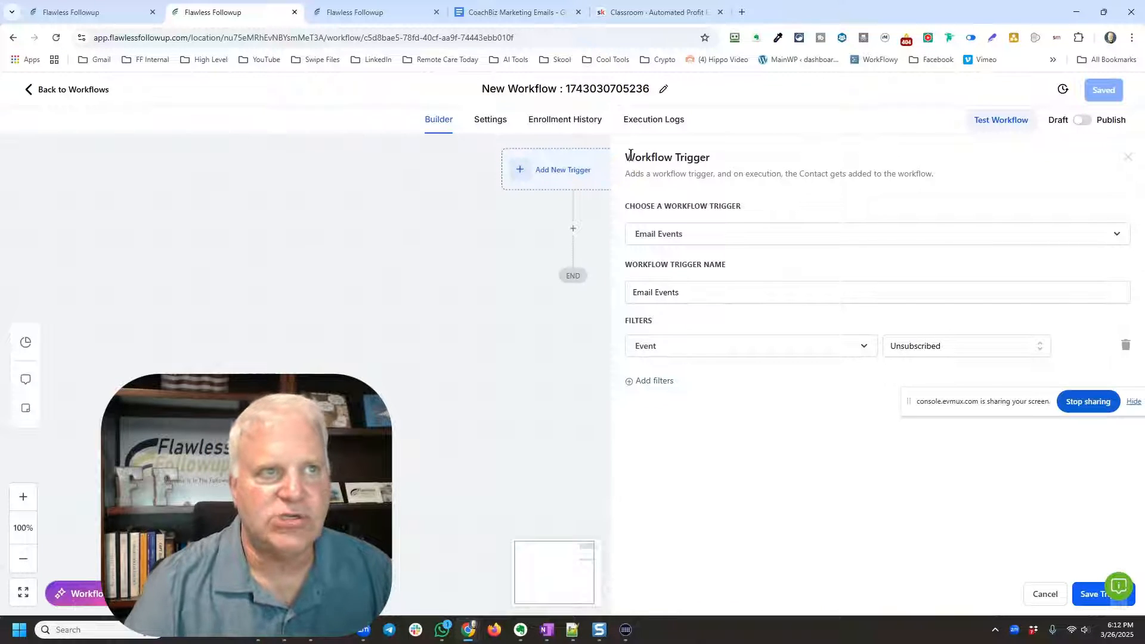
- Name the workflow trigger "Email Events Unsubscribe" and save it
{"action": "left_click", "coordinate": [702, 292]}
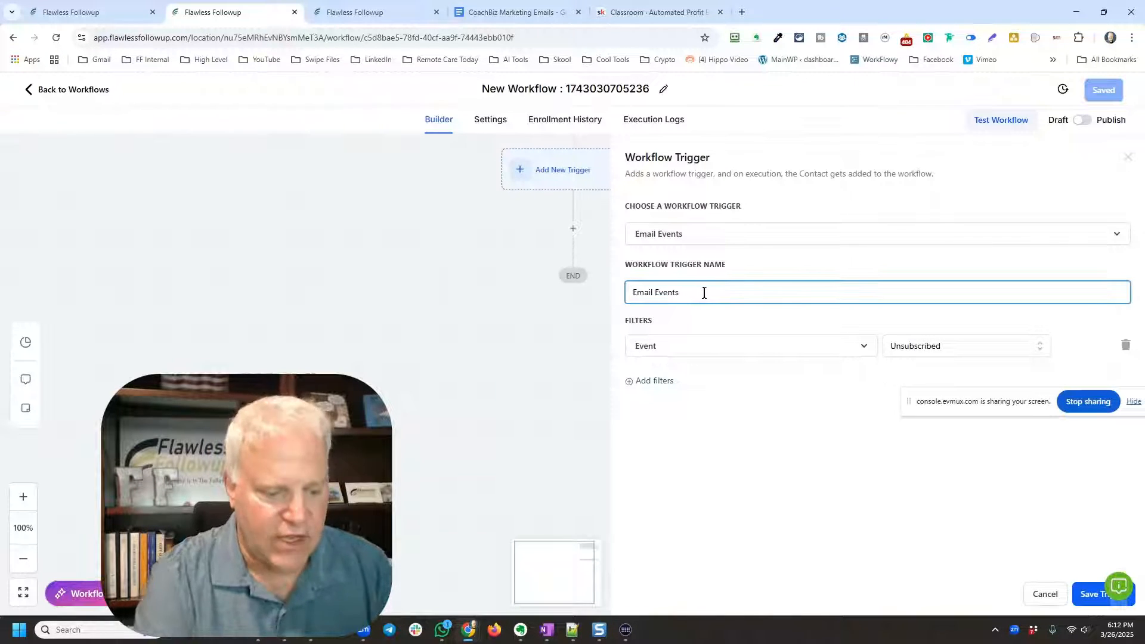
{"action": "type", "text": "Unsubscribe"}
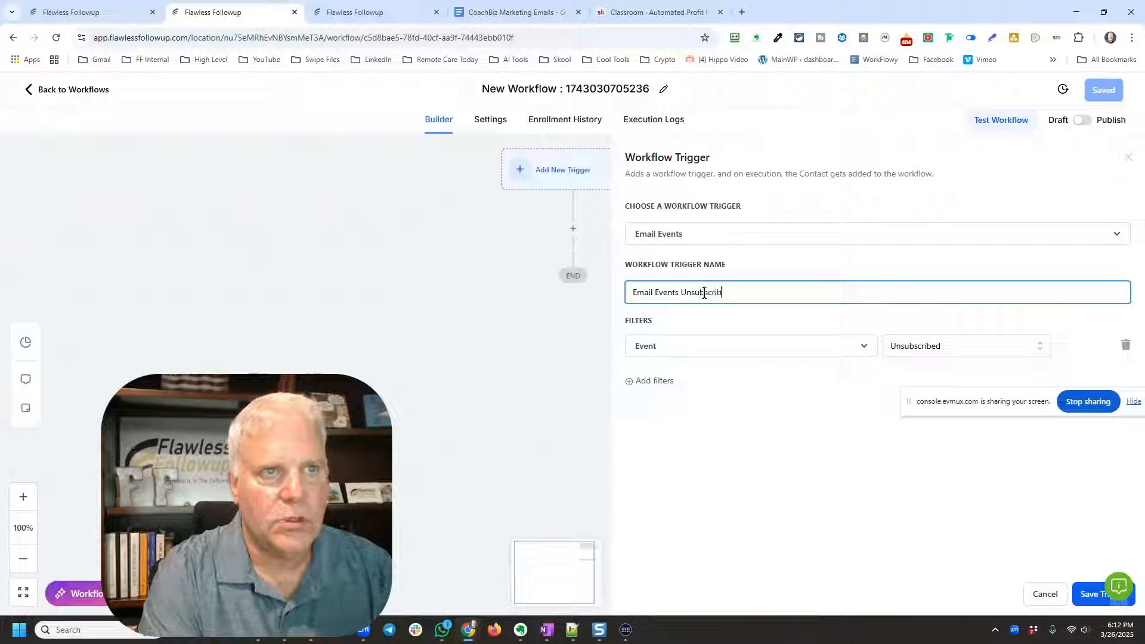
{"action": "left_click", "coordinate": [1091, 593]}
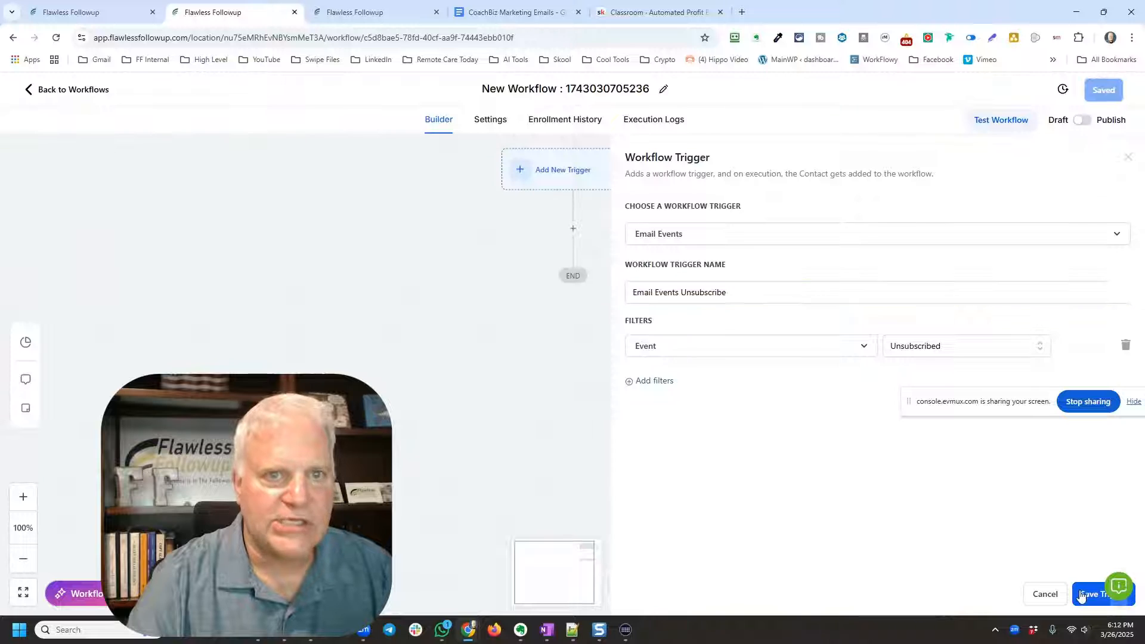
- Rename the workflow "Email Event - Unsubscribe" and copy the new name
{"action": "left_click", "coordinate": [573, 91]}
{"action": "triple_click", "coordinate": [562, 95]}
{"action": "type", "text": "Unsubs"}
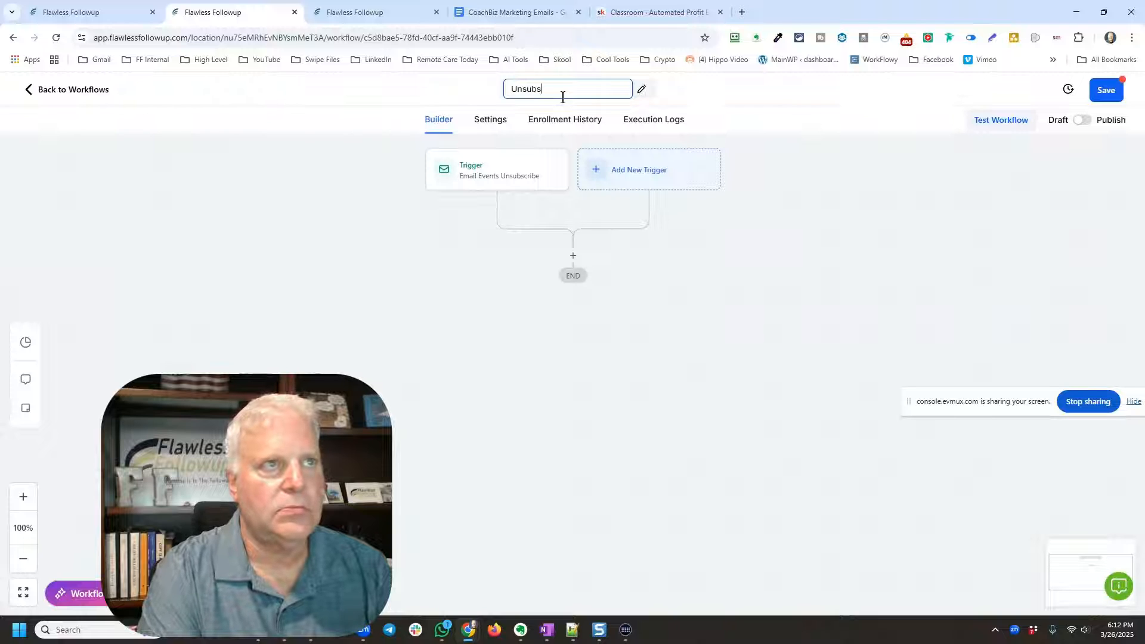
{"action": "type", "text": "crbie"}
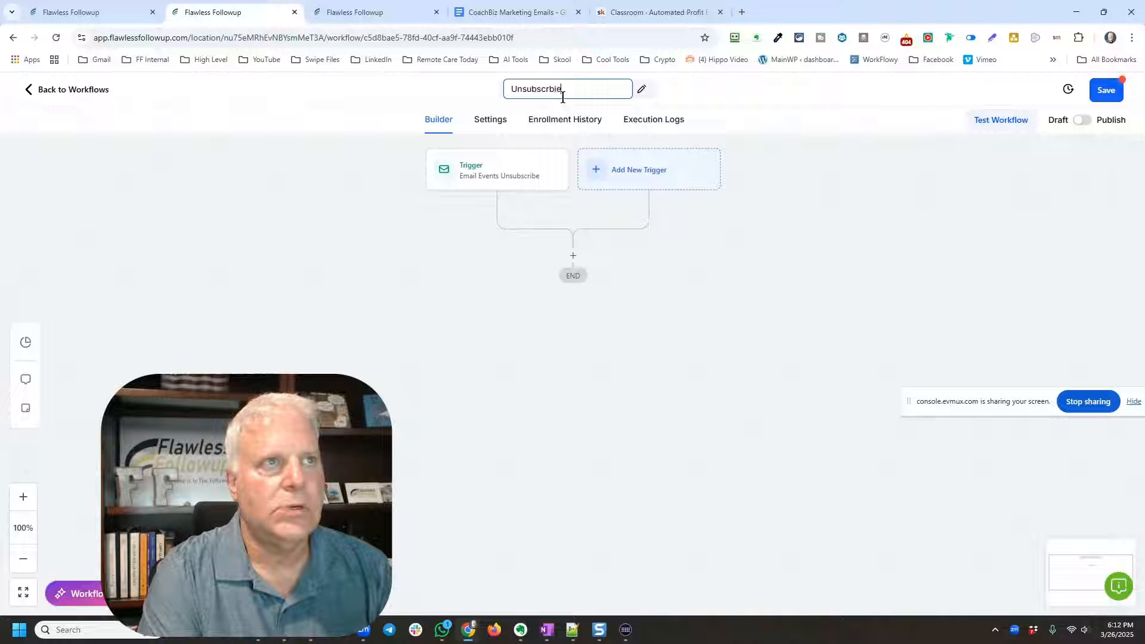
{"action": "key", "text": "BackSpace"}
{"action": "key", "text": "BackSpace"}
{"action": "key", "text": "BackSpace"}
{"action": "type", "text": "ibe"}
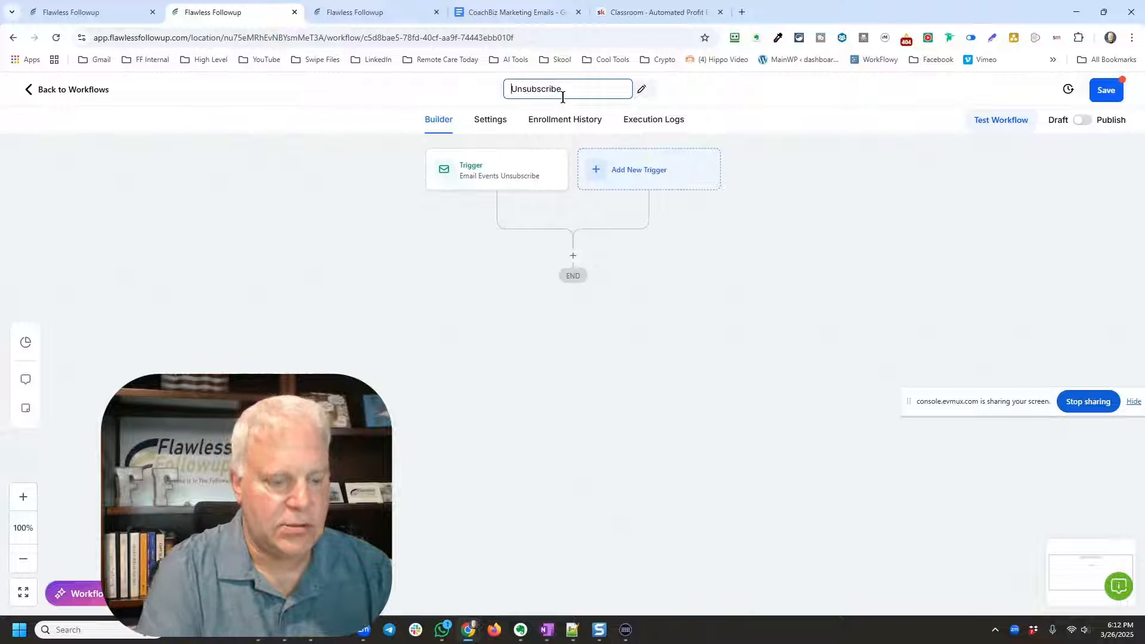
{"action": "key", "text": "Home"}
{"action": "type", "text": "Email Event"}
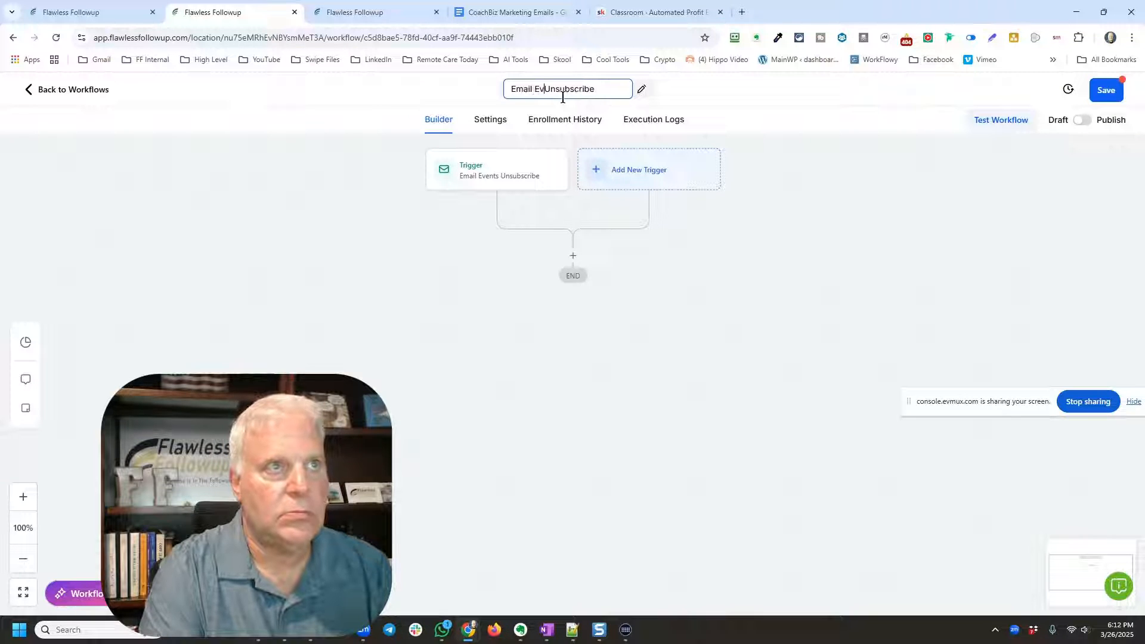
{"action": "type", "text": " -"}
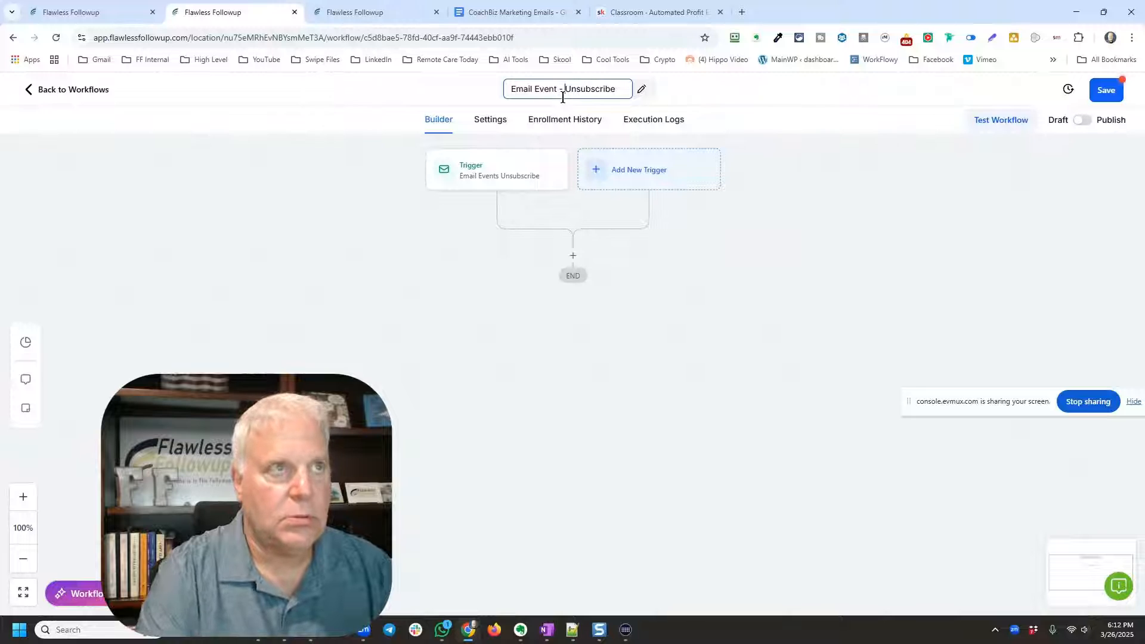
{"action": "key", "text": "ctrl+a"}
{"action": "key", "text": "ctrl+c"}
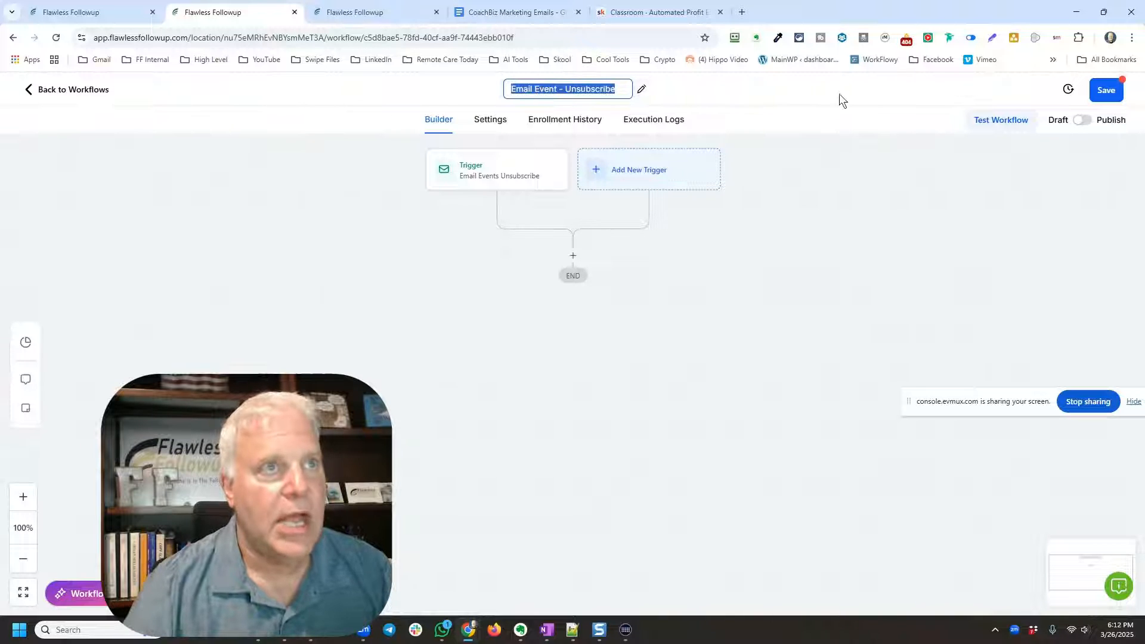
{"action": "left_click", "coordinate": [729, 90]}
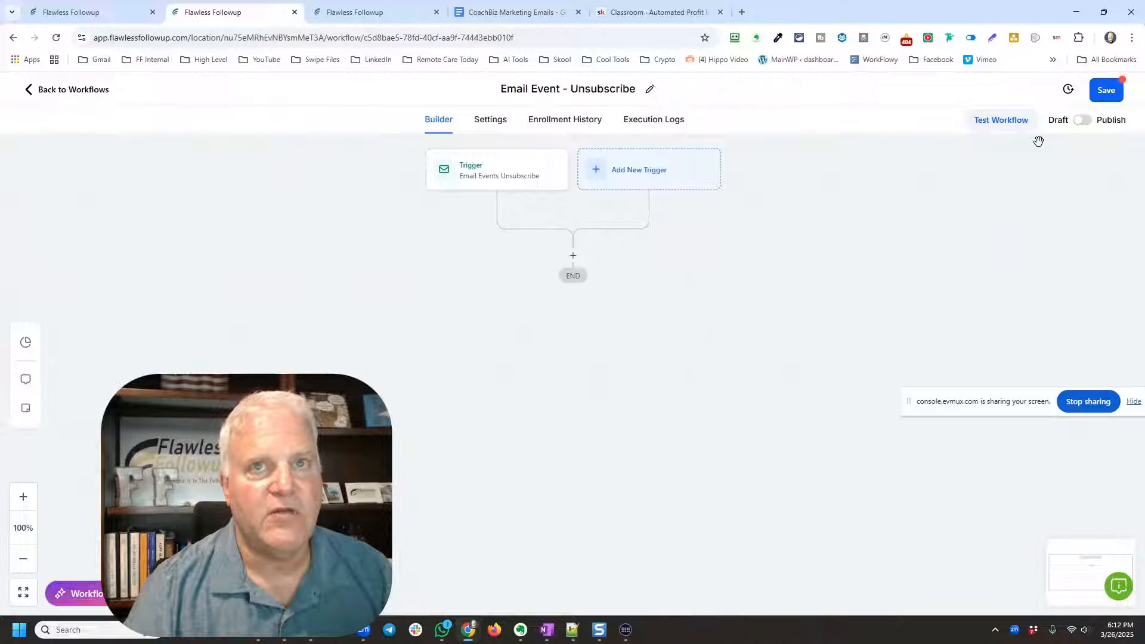
- Add an Add To Notes action below the trigger and begin its note with "WF #" followed by the copied workflow name
{"action": "left_click", "coordinate": [574, 257]}
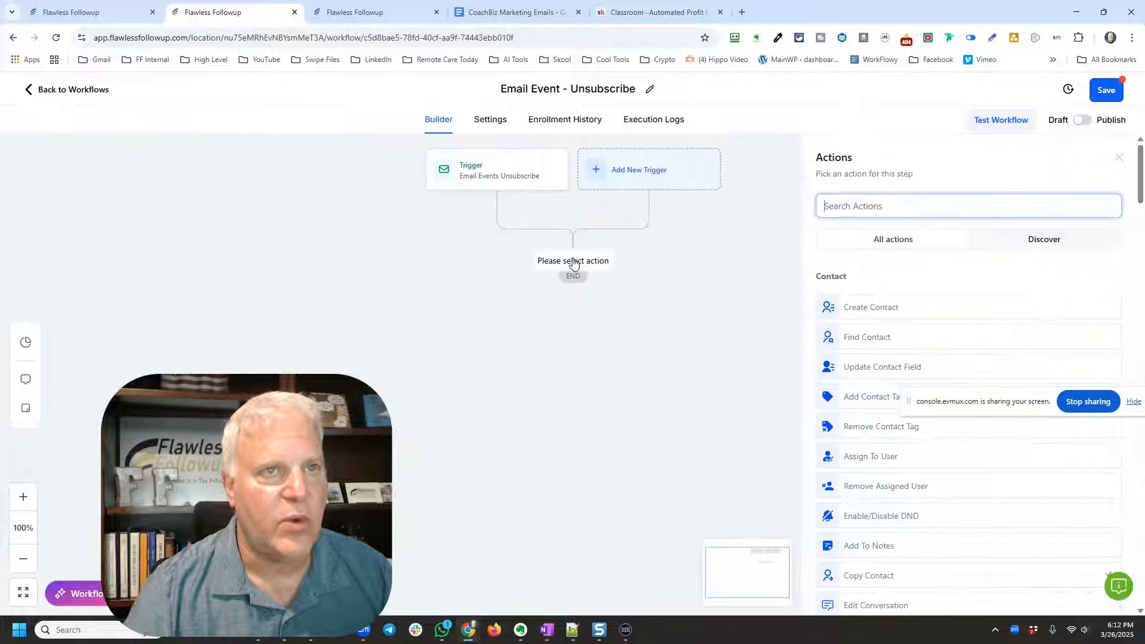
{"action": "left_click", "coordinate": [857, 217]}
{"action": "type", "text": "not"}
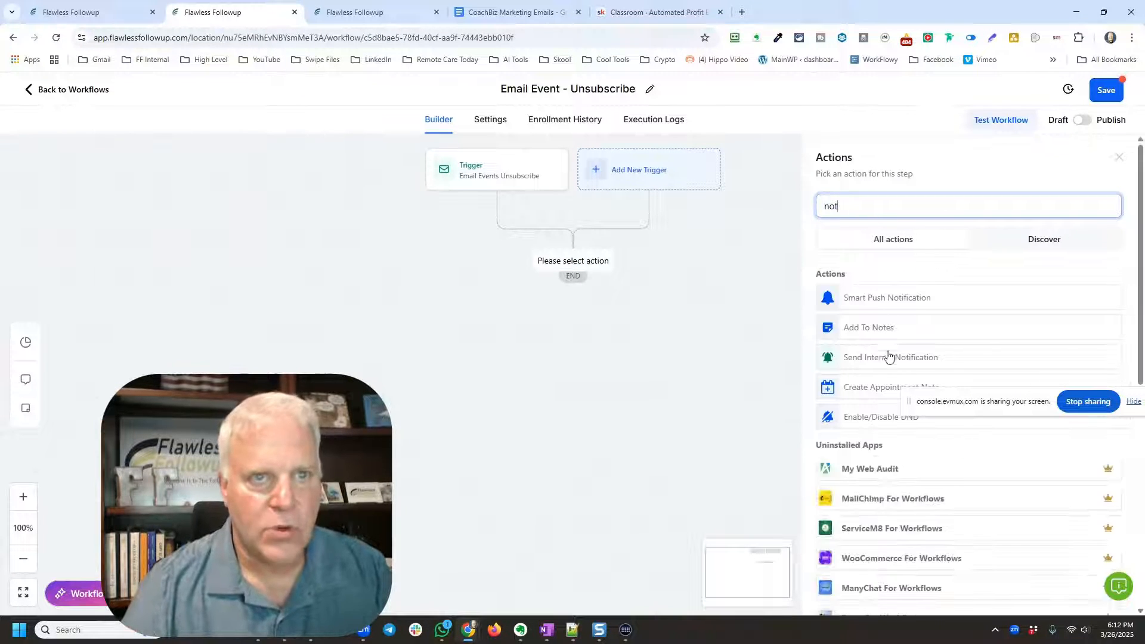
{"action": "left_click", "coordinate": [889, 329]}
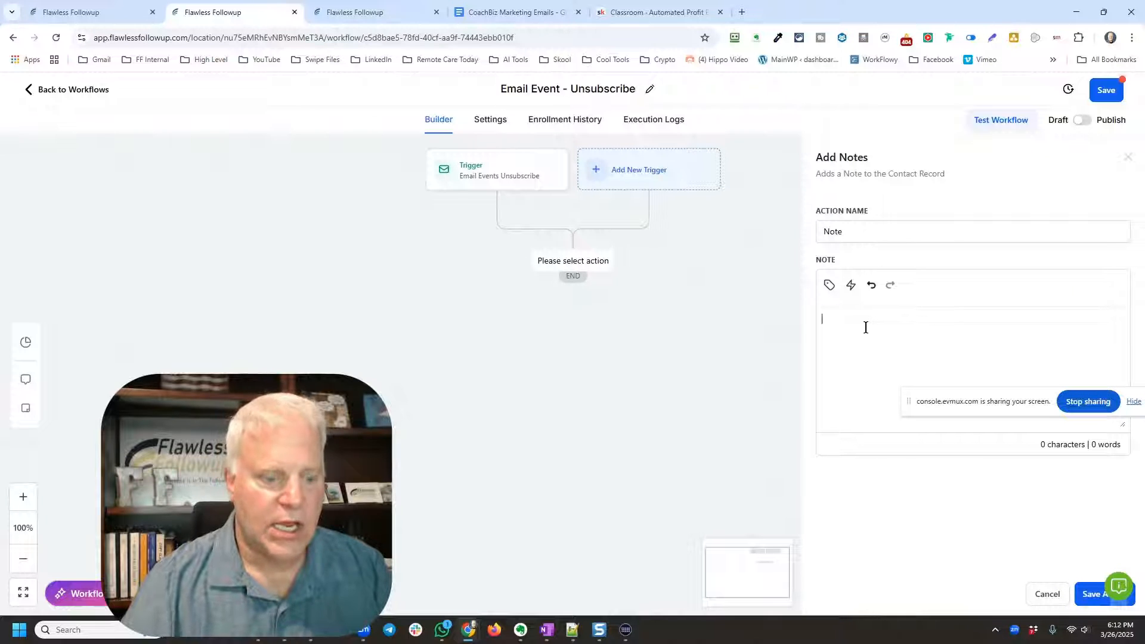
{"action": "type", "text": "WF #"}
{"action": "key", "text": "ctrl+v"}
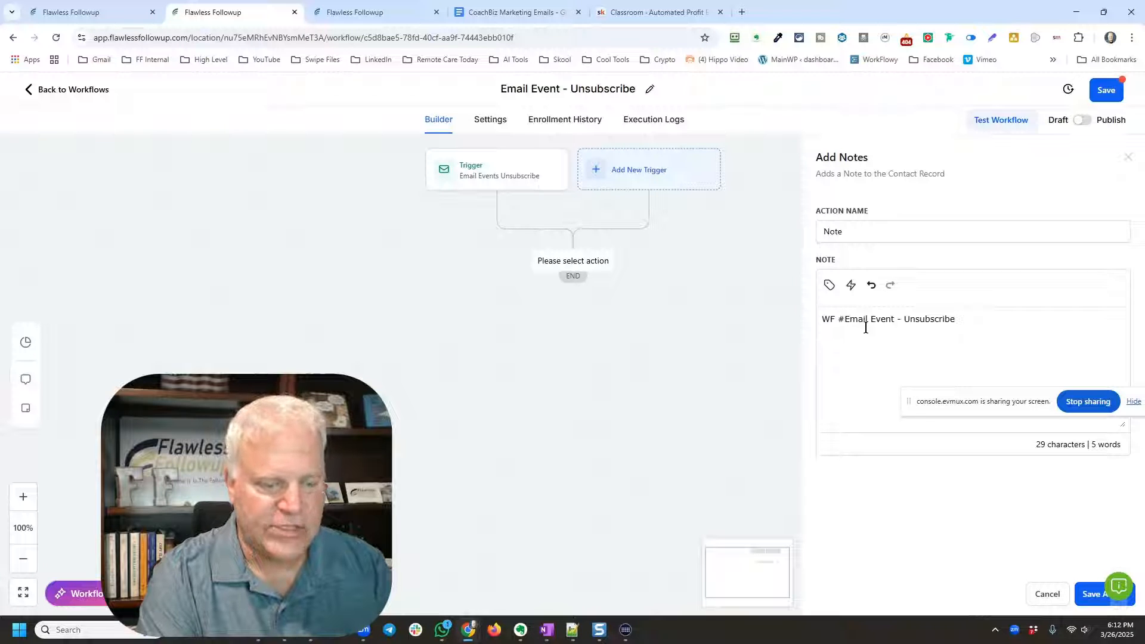
- Add separate "Name:", "Email:" and "Phone:" label lines to the note, leaving a blank line under its heading
{"action": "key", "text": "Return"}
{"action": "type", "text": "nameNamEm"}
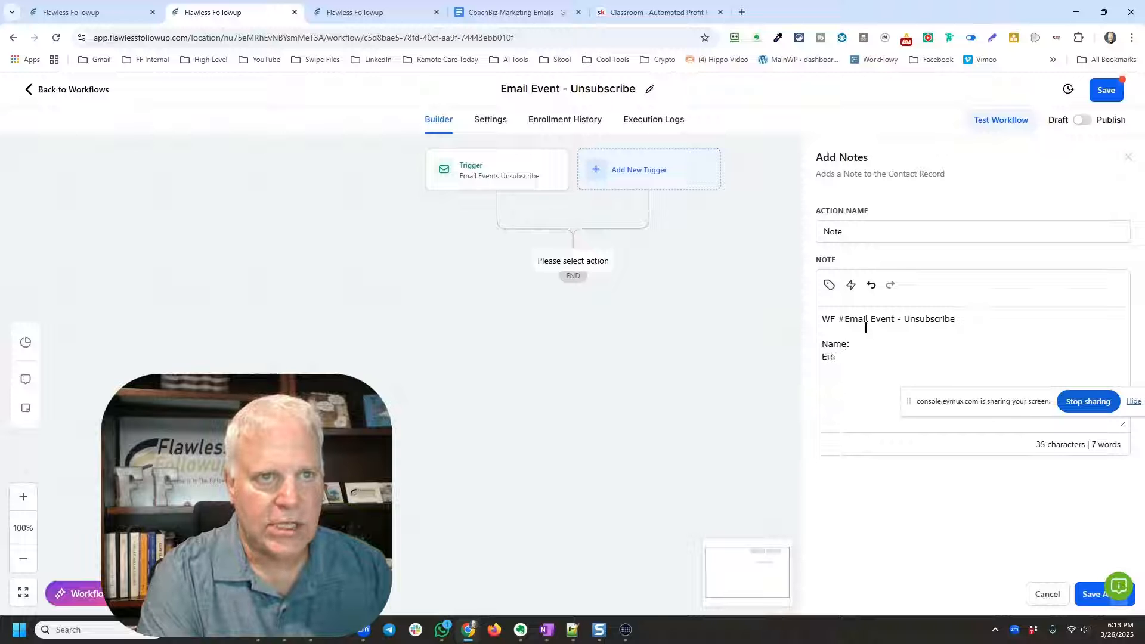
{"action": "type", "text": "ail:Phone:"}
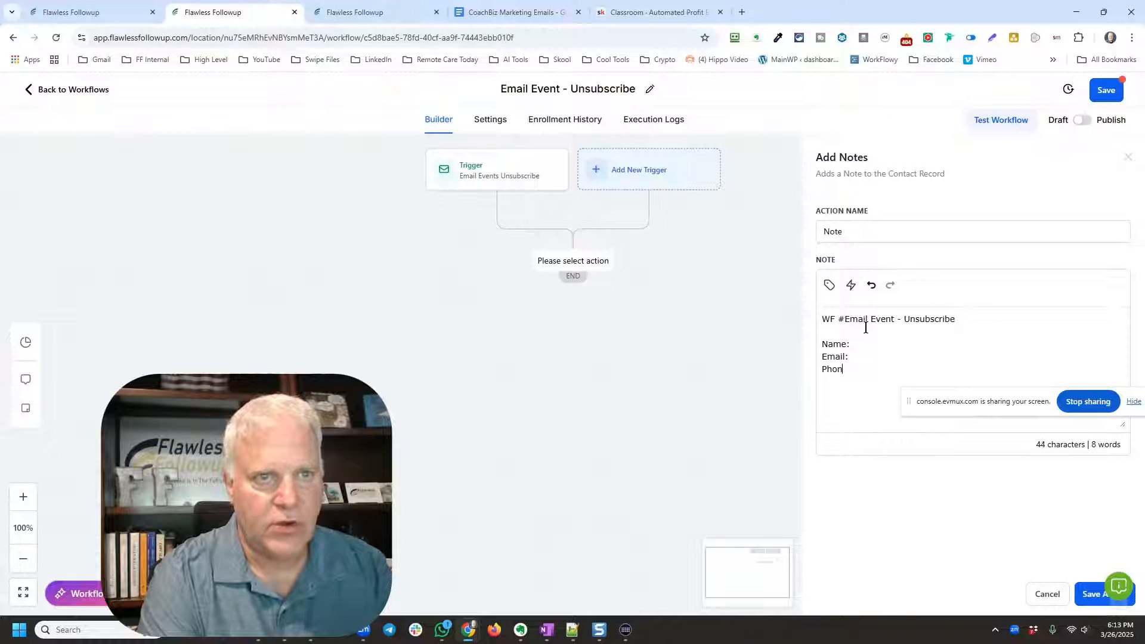
- Insert the contact's Full Name, Email and Phone merge fields after their matching labels in the note
{"action": "key", "text": "Up"}
{"action": "key", "text": "Up"}
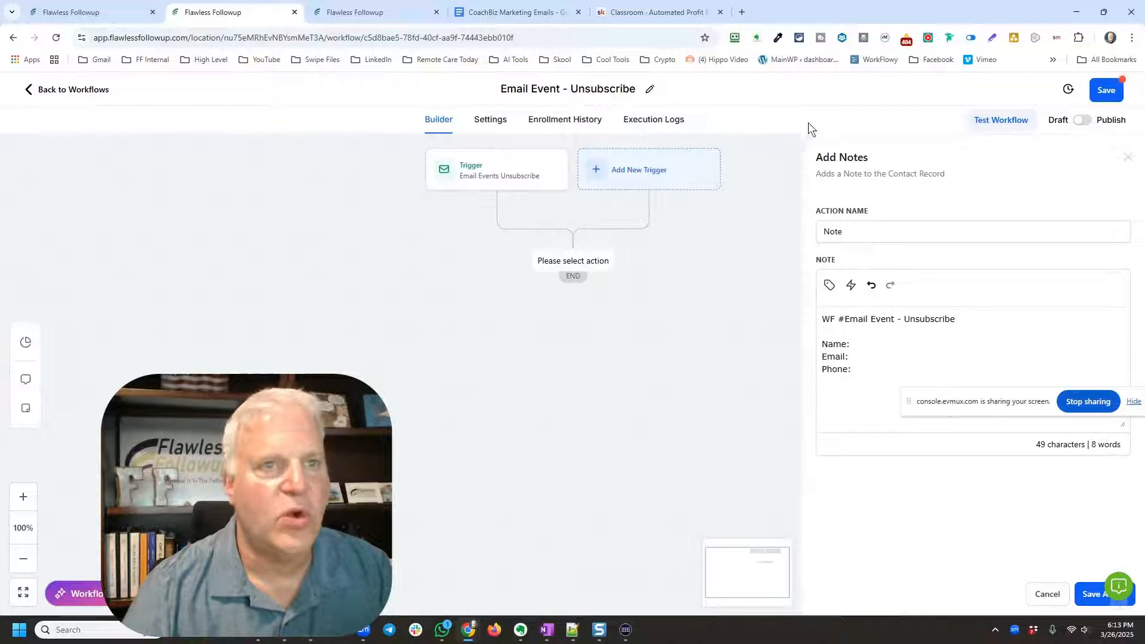
{"action": "left_click", "coordinate": [828, 284]}
{"action": "left_click", "coordinate": [811, 346]}
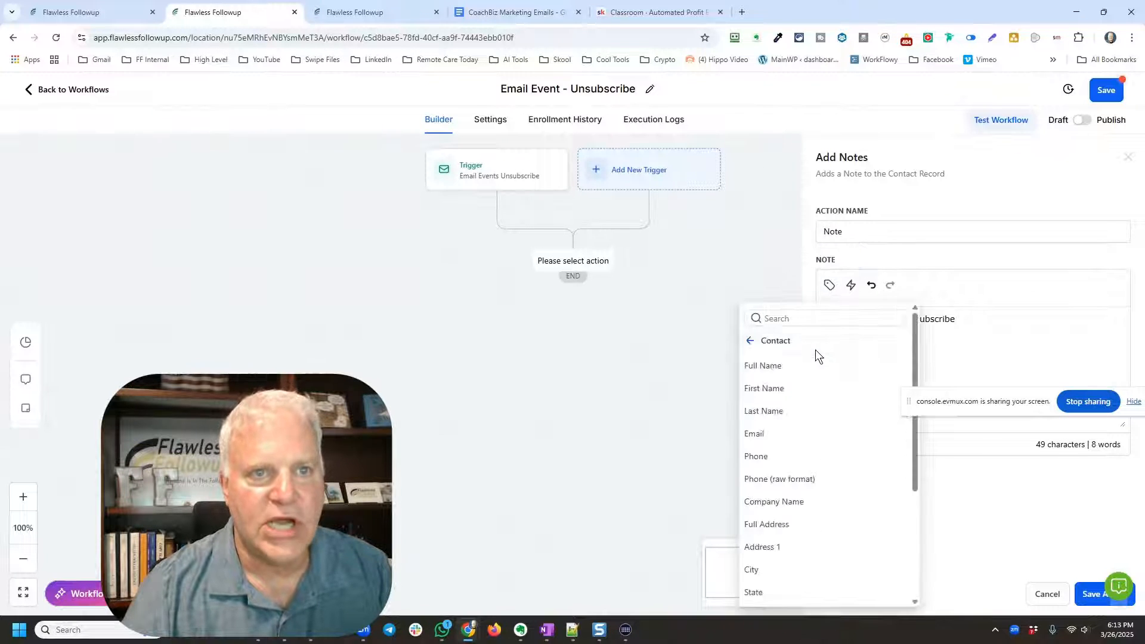
{"action": "left_click", "coordinate": [805, 368]}
{"action": "left_click", "coordinate": [881, 356]}
{"action": "left_click", "coordinate": [829, 285]}
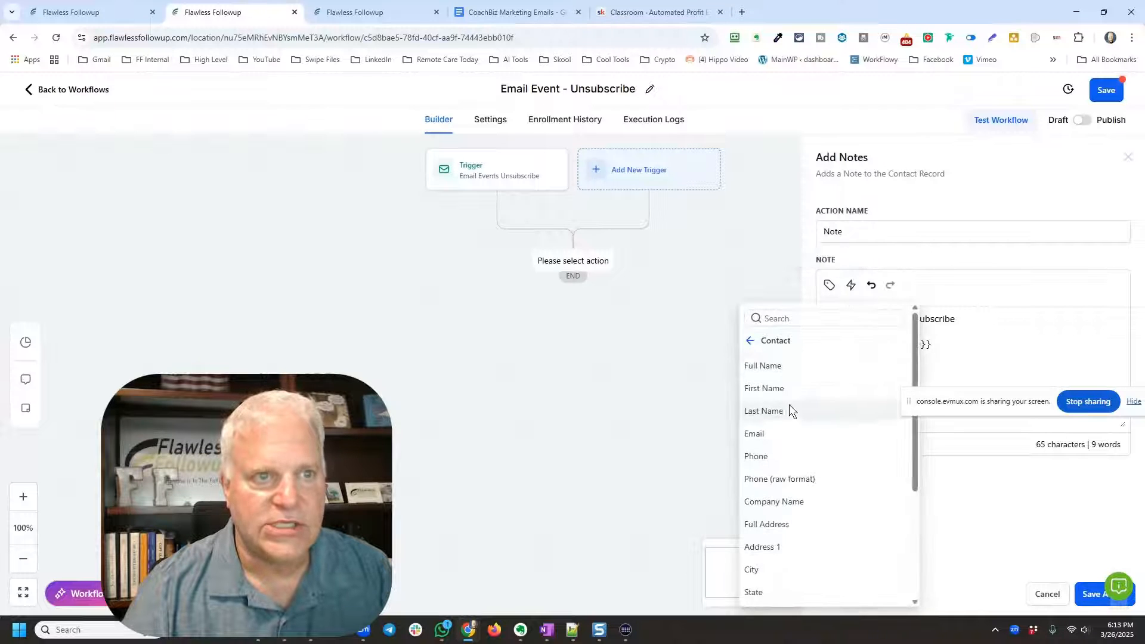
{"action": "left_click", "coordinate": [786, 435]}
{"action": "left_click", "coordinate": [863, 365]}
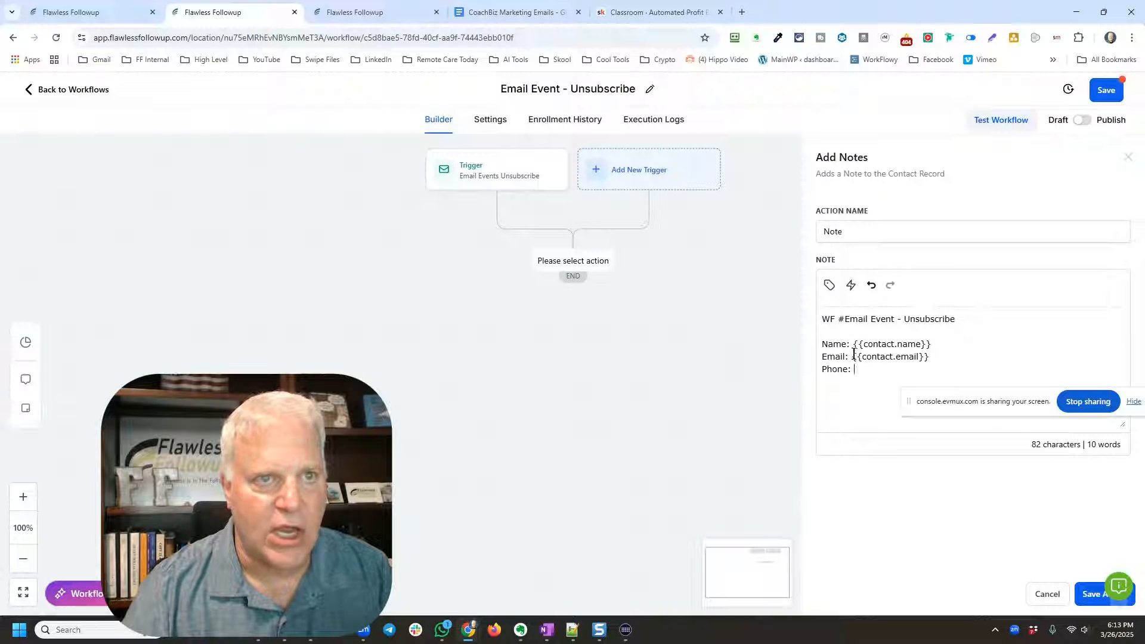
{"action": "left_click", "coordinate": [829, 285]}
{"action": "left_click", "coordinate": [770, 456]}
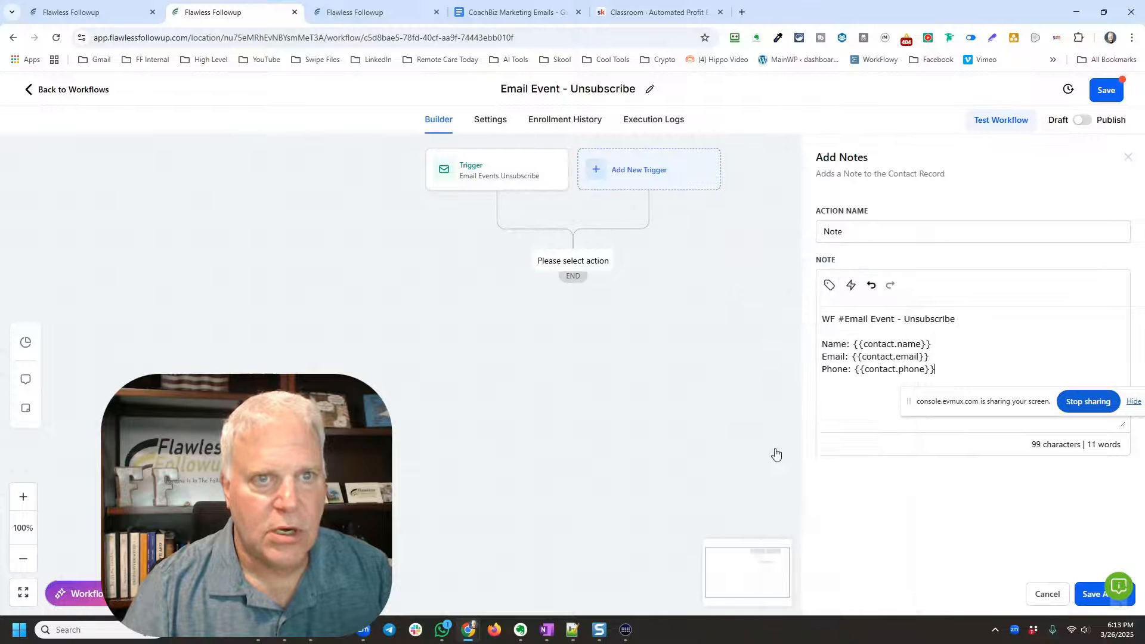
- Add the line "Contact clicked unsubscribe link in email" under the note's heading and save the note action
{"action": "left_click", "coordinate": [962, 321]}
{"action": "key", "text": "Return"}
{"action": "type", "text": "Contact clicked unsubscribe lin"}
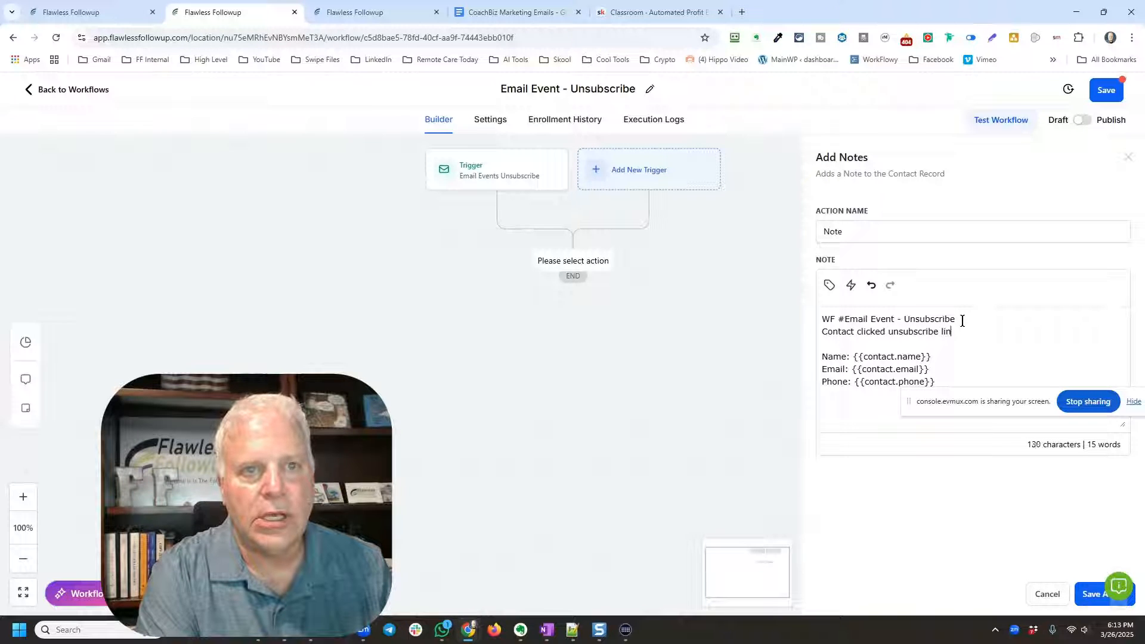
{"action": "type", "text": "k in email"}
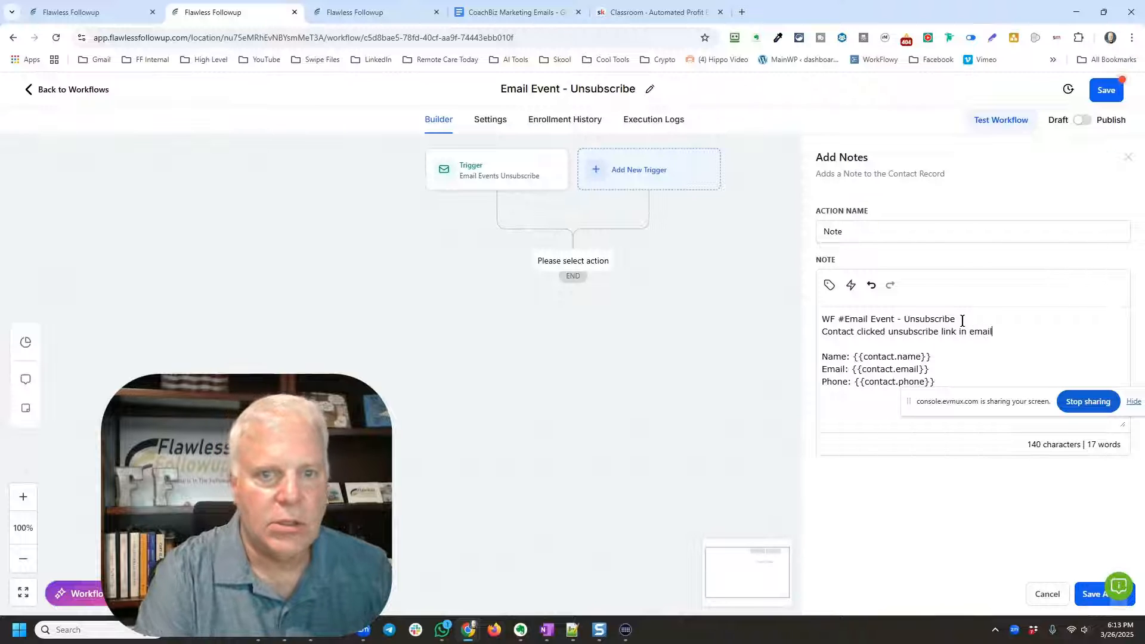
{"action": "left_click", "coordinate": [1085, 601]}
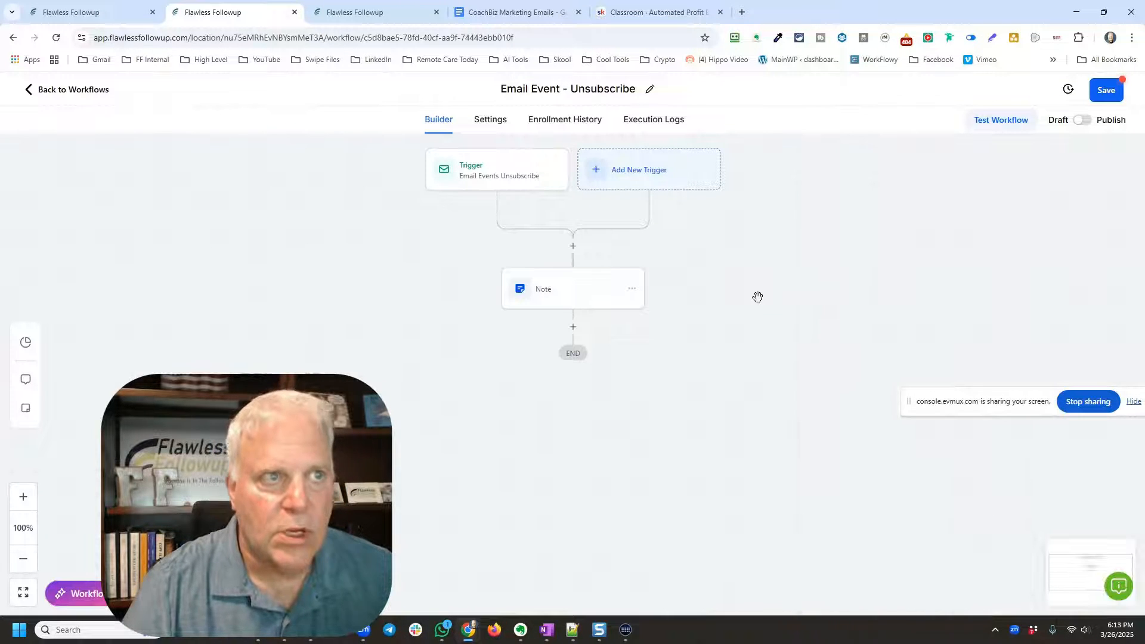
- Add an Enable/Disable DND action after the note, set to Enable DND for specific channels with the Email channel
{"action": "left_click", "coordinate": [573, 322]}
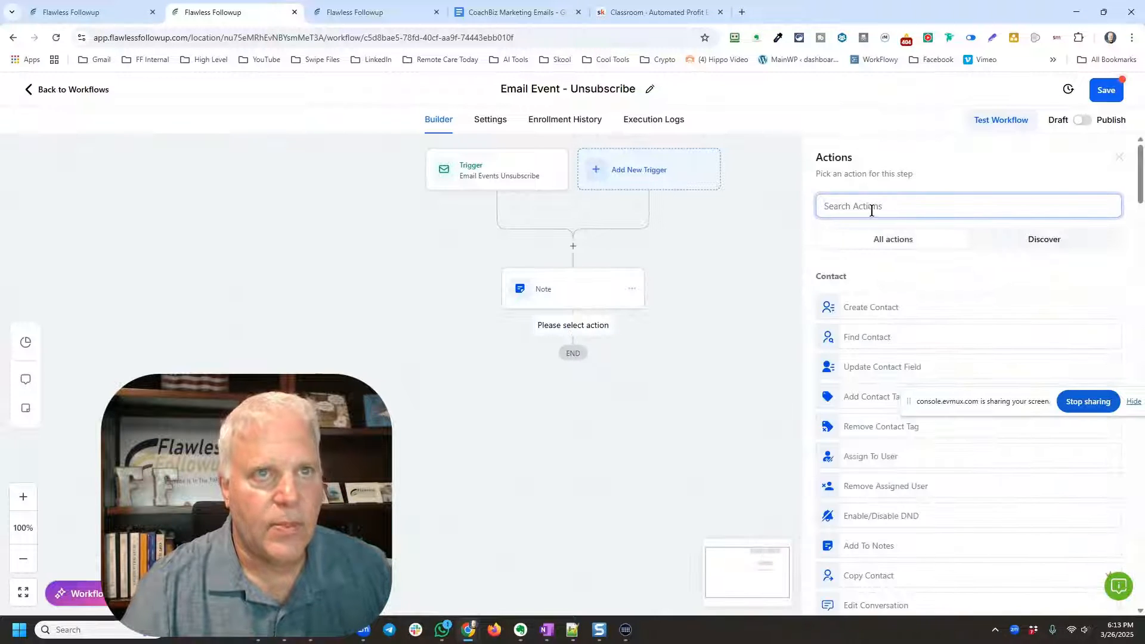
{"action": "type", "text": "dnd"}
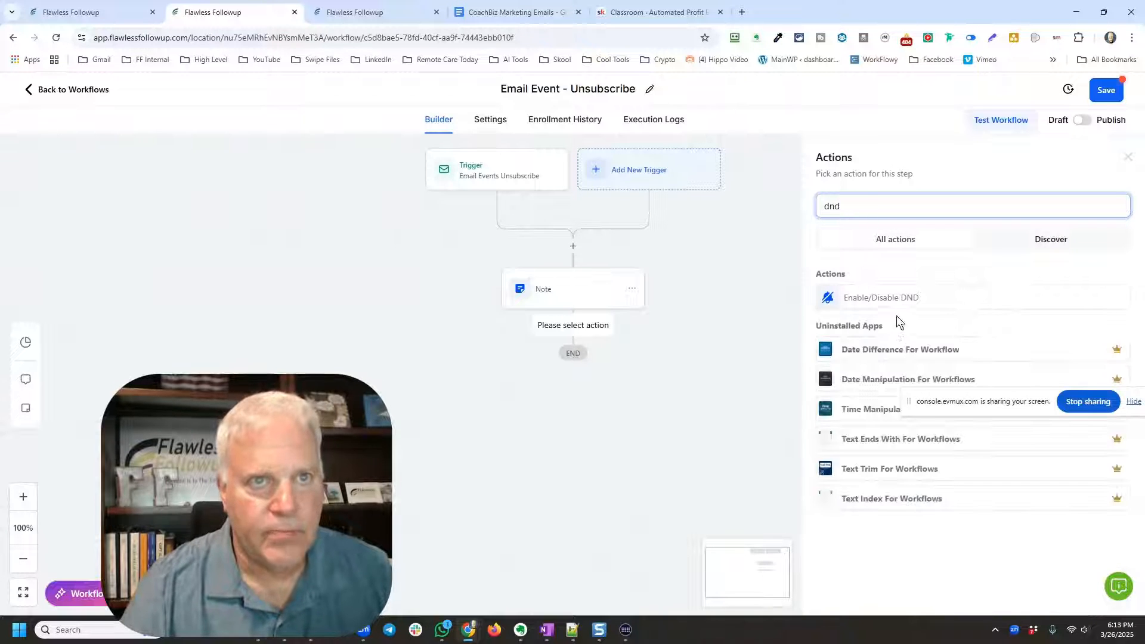
{"action": "left_click", "coordinate": [884, 295]}
{"action": "left_click", "coordinate": [854, 283]}
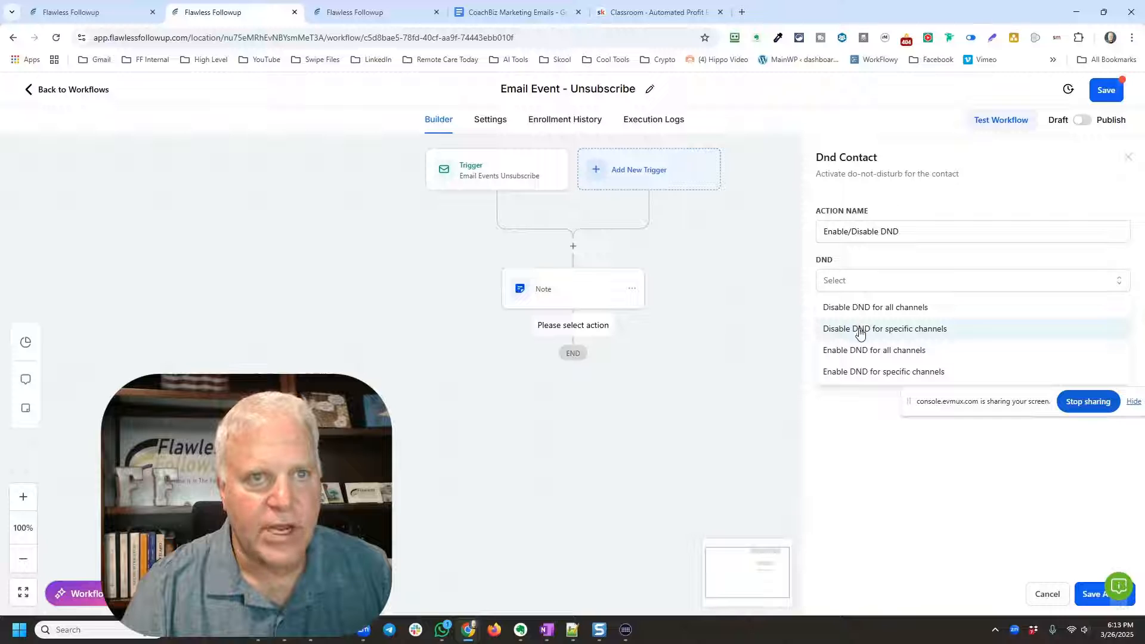
{"action": "left_click", "coordinate": [854, 372]}
{"action": "left_click", "coordinate": [882, 329]}
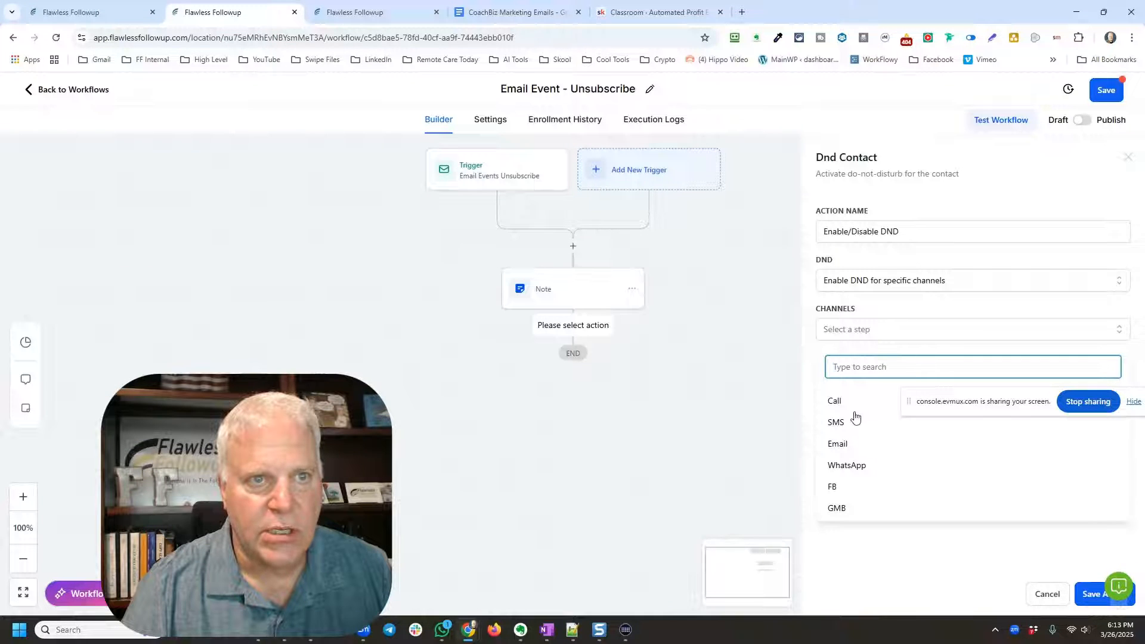
{"action": "left_click", "coordinate": [849, 449]}
- Name the DND action "Enable/Disable DND Email" and save it
{"action": "left_click", "coordinate": [912, 231]}
{"action": "type", "text": "Email"}
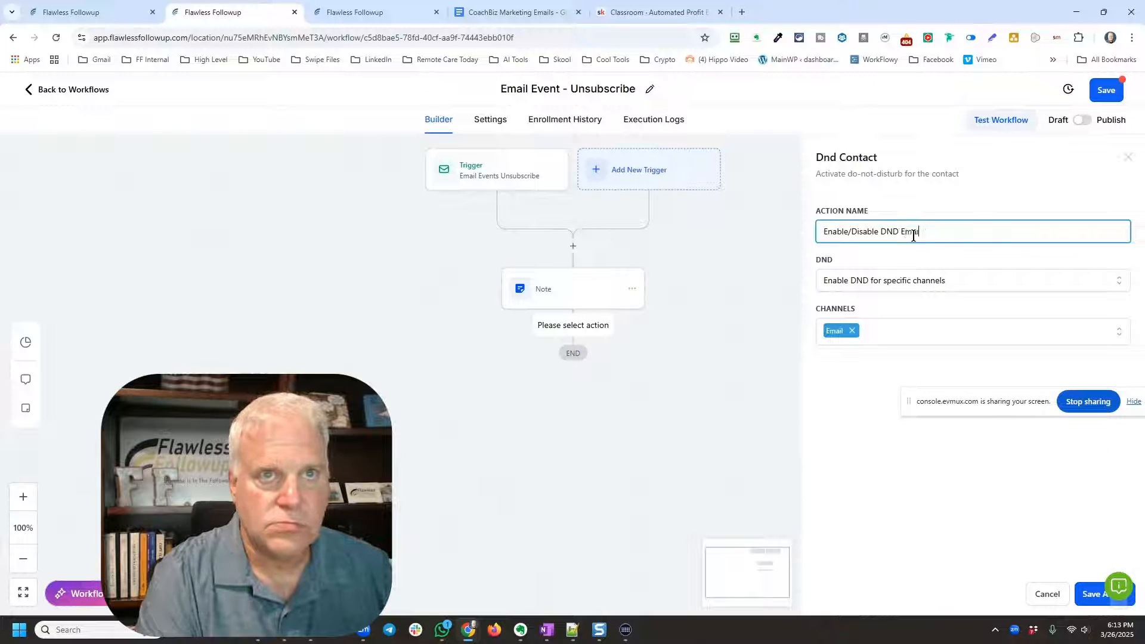
{"action": "left_click", "coordinate": [1091, 593]}
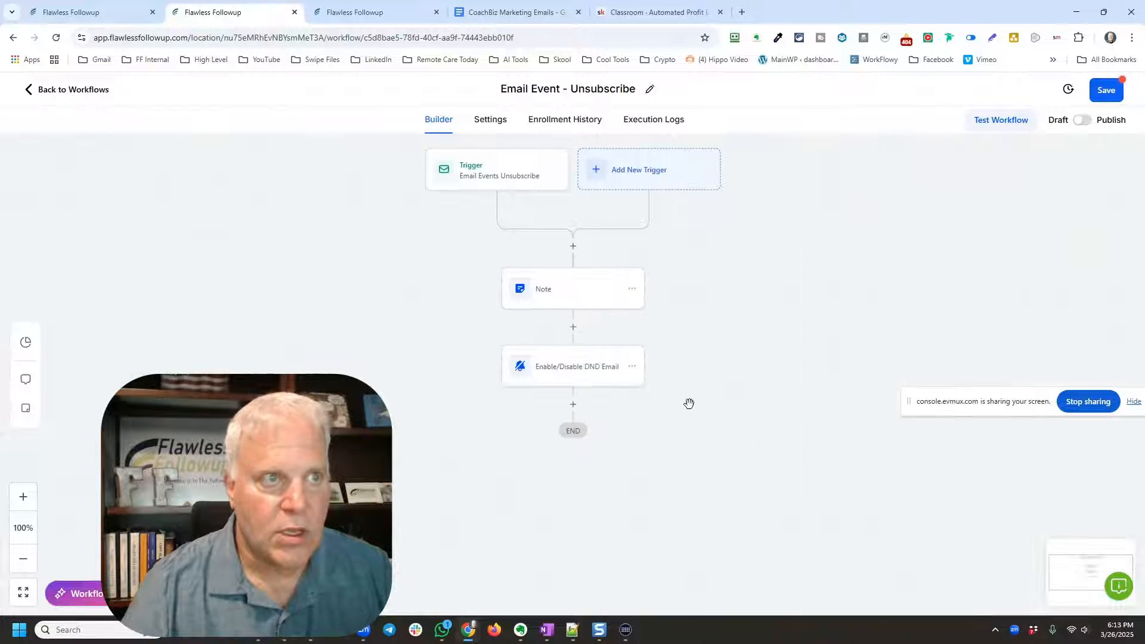
- Rename the note action "System Added Note" and save both the action and the workflow
{"action": "left_click", "coordinate": [563, 296]}
{"action": "left_click", "coordinate": [823, 231]}
{"action": "type", "text": "System Added Note"}
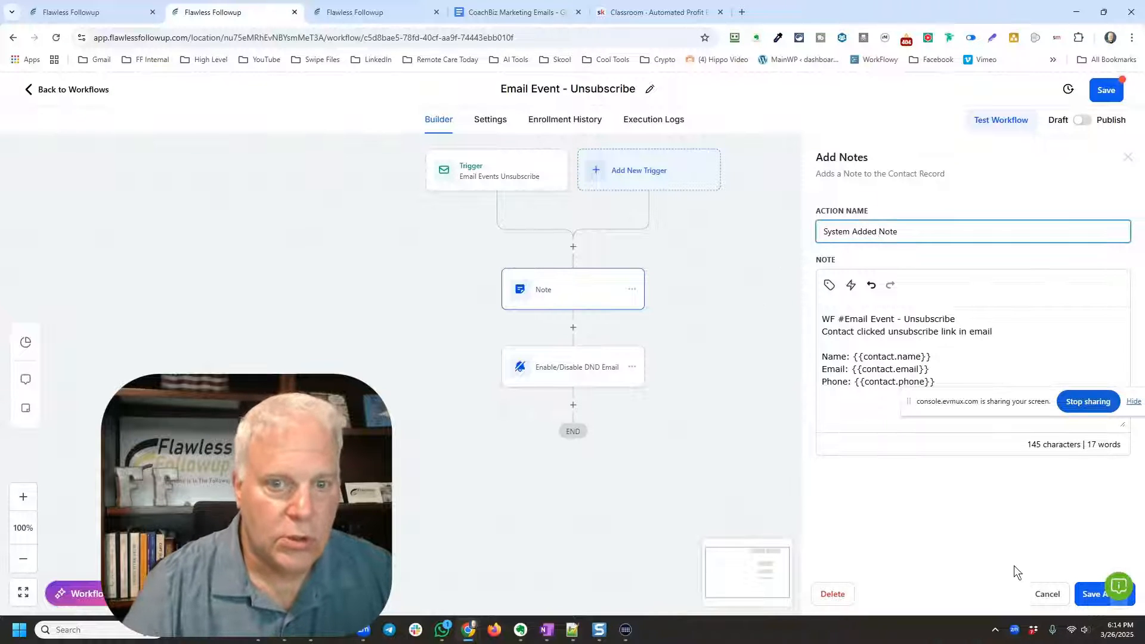
{"action": "left_click", "coordinate": [1092, 594]}
{"action": "left_click", "coordinate": [1097, 92]}
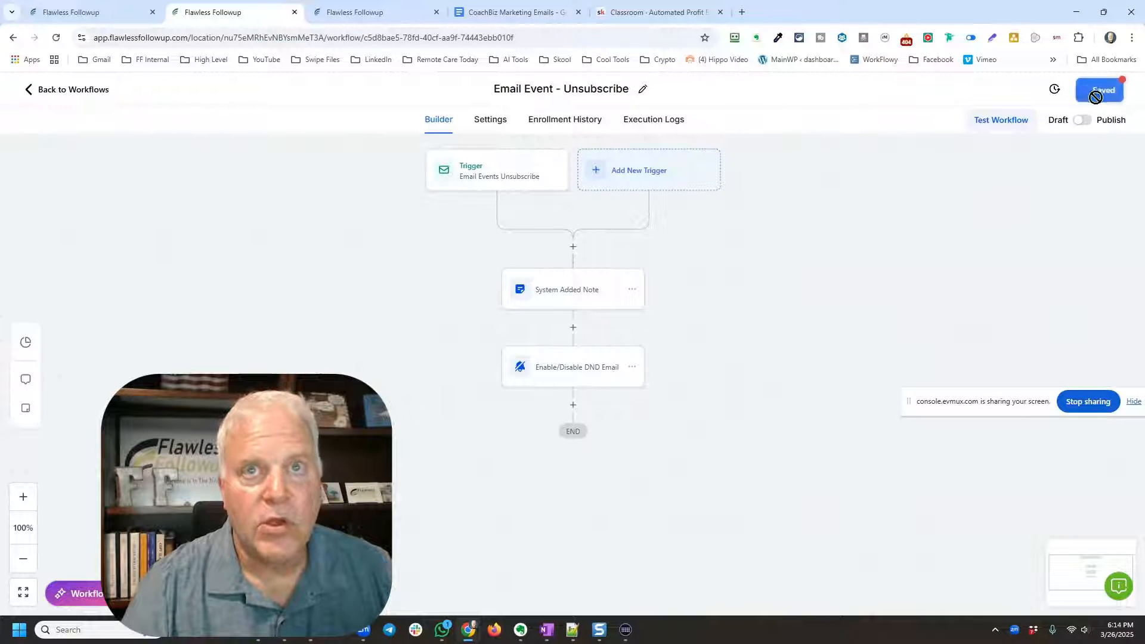
- Review the workflow's contact and communication settings, and return to the workflow list
{"action": "left_click", "coordinate": [501, 127]}
{"action": "scroll", "coordinate": [453, 288], "scroll_direction": "down", "scroll_amount": 2}
{"action": "scroll", "coordinate": [458, 290], "scroll_direction": "down", "scroll_amount": 3}
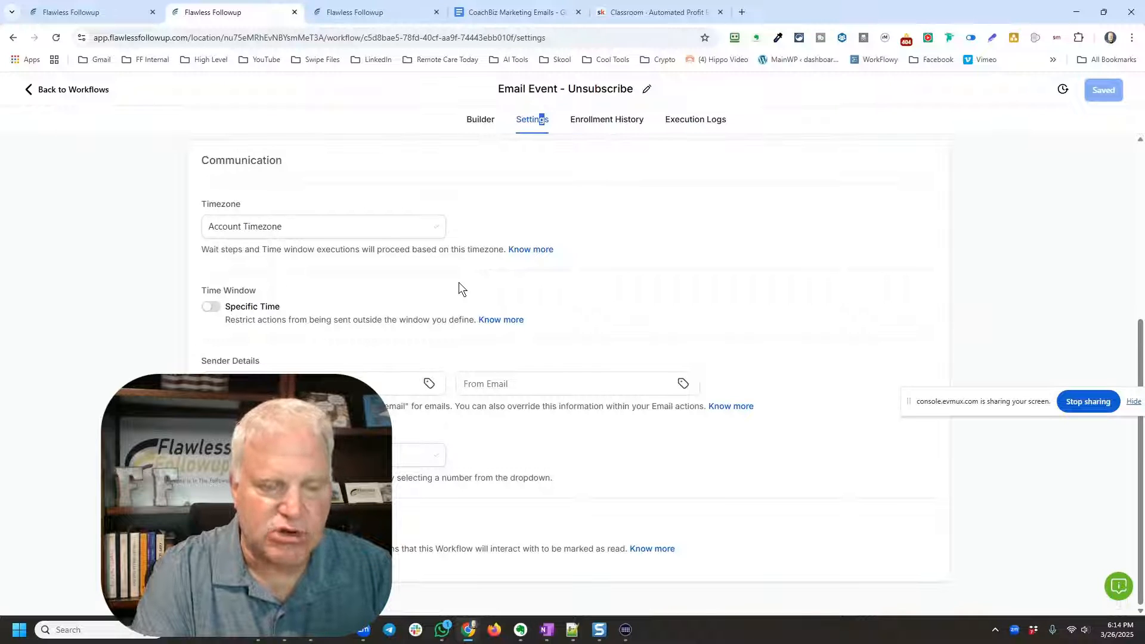
{"action": "scroll", "coordinate": [334, 386], "scroll_direction": "up", "scroll_amount": 1}
{"action": "scroll", "coordinate": [371, 323], "scroll_direction": "up", "scroll_amount": 5}
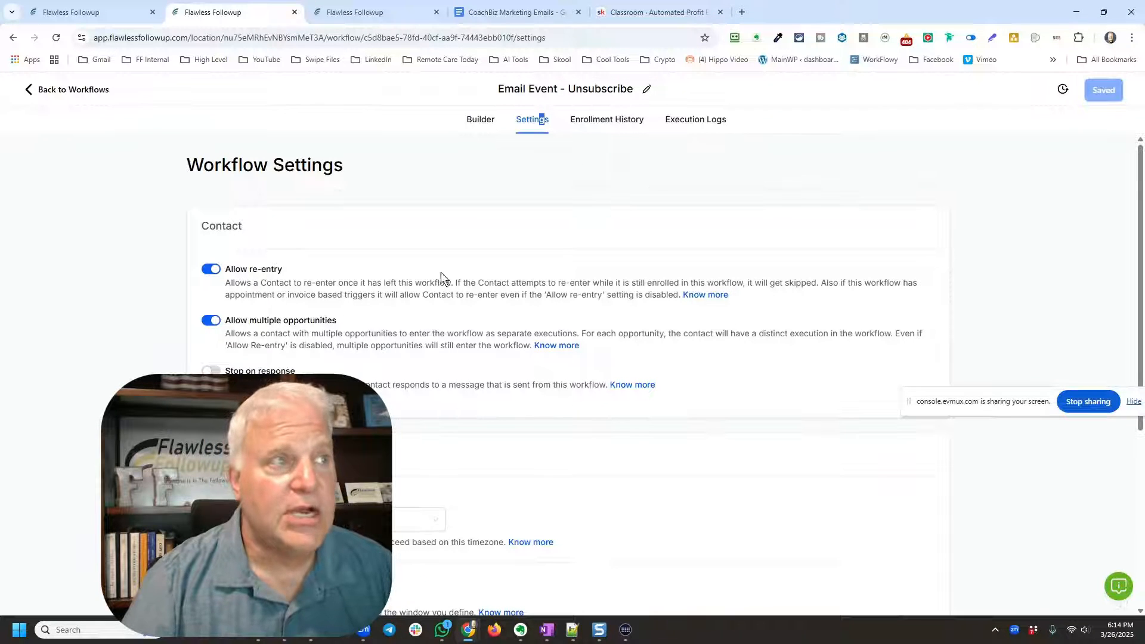
{"action": "left_click", "coordinate": [68, 90]}
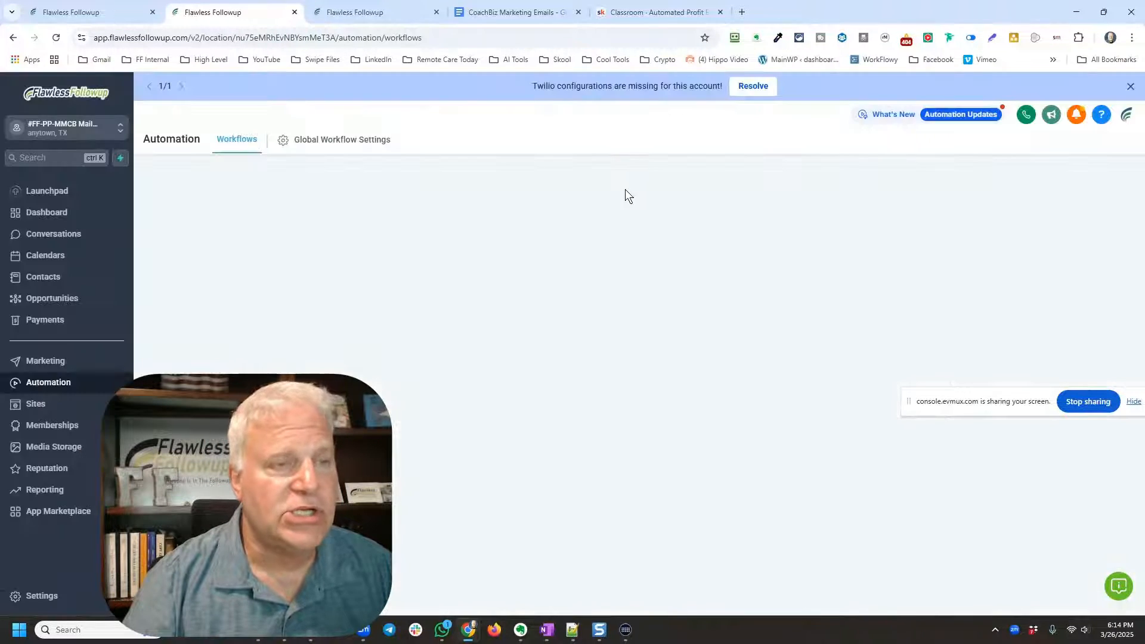